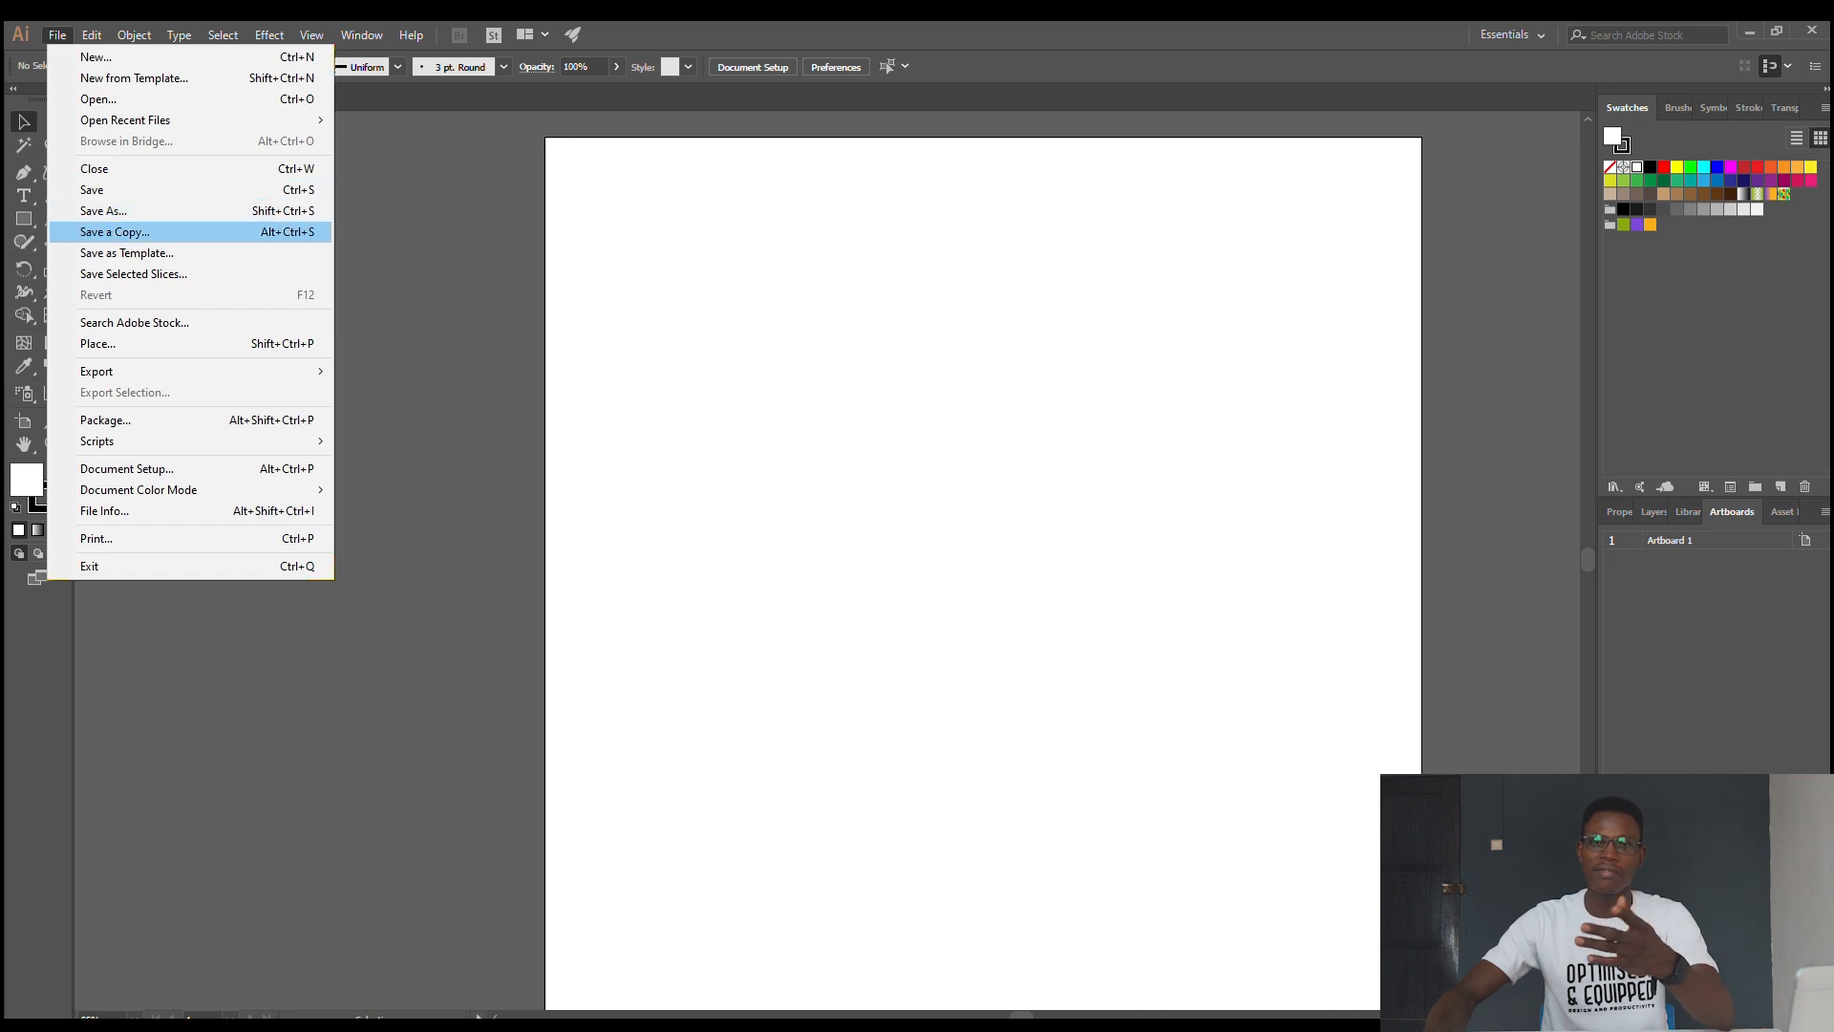
# - Start saving the document and browse to the Illustrator folder inside O&E Exercise Folder
pyautogui.click(105, 190)
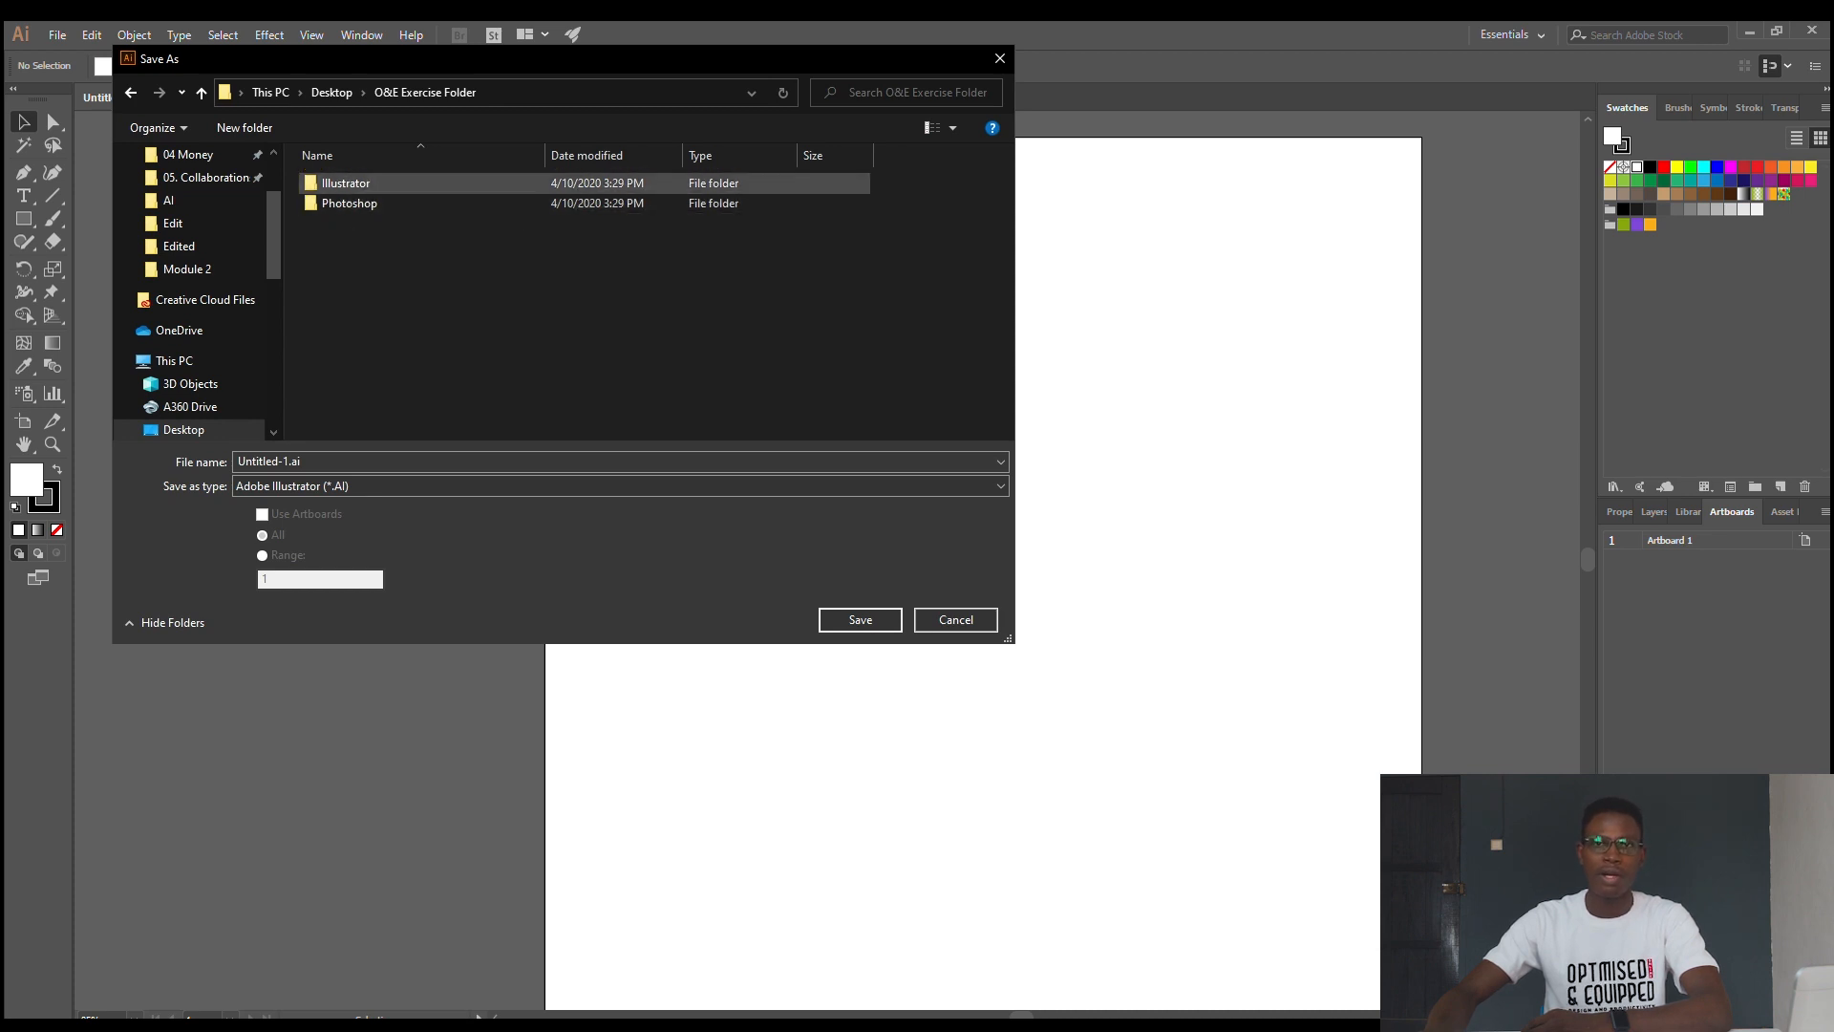
pyautogui.doubleClick(346, 182)
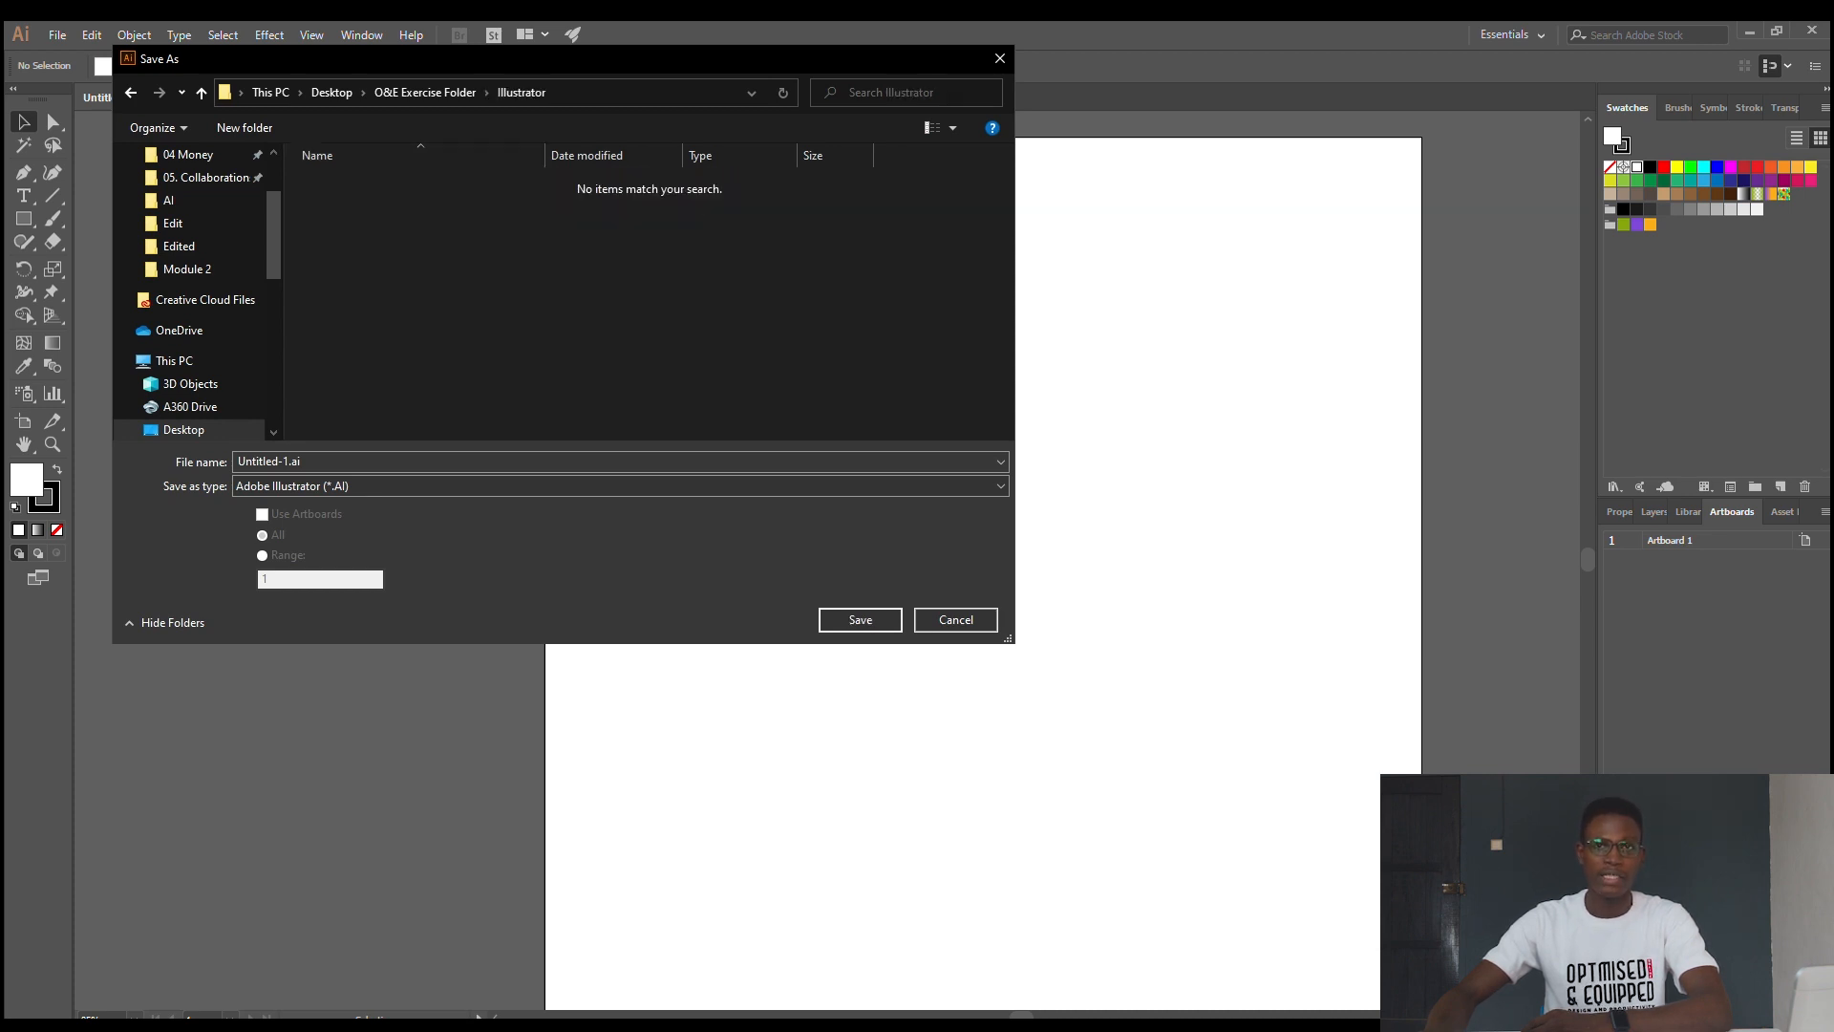
pyautogui.click(425, 92)
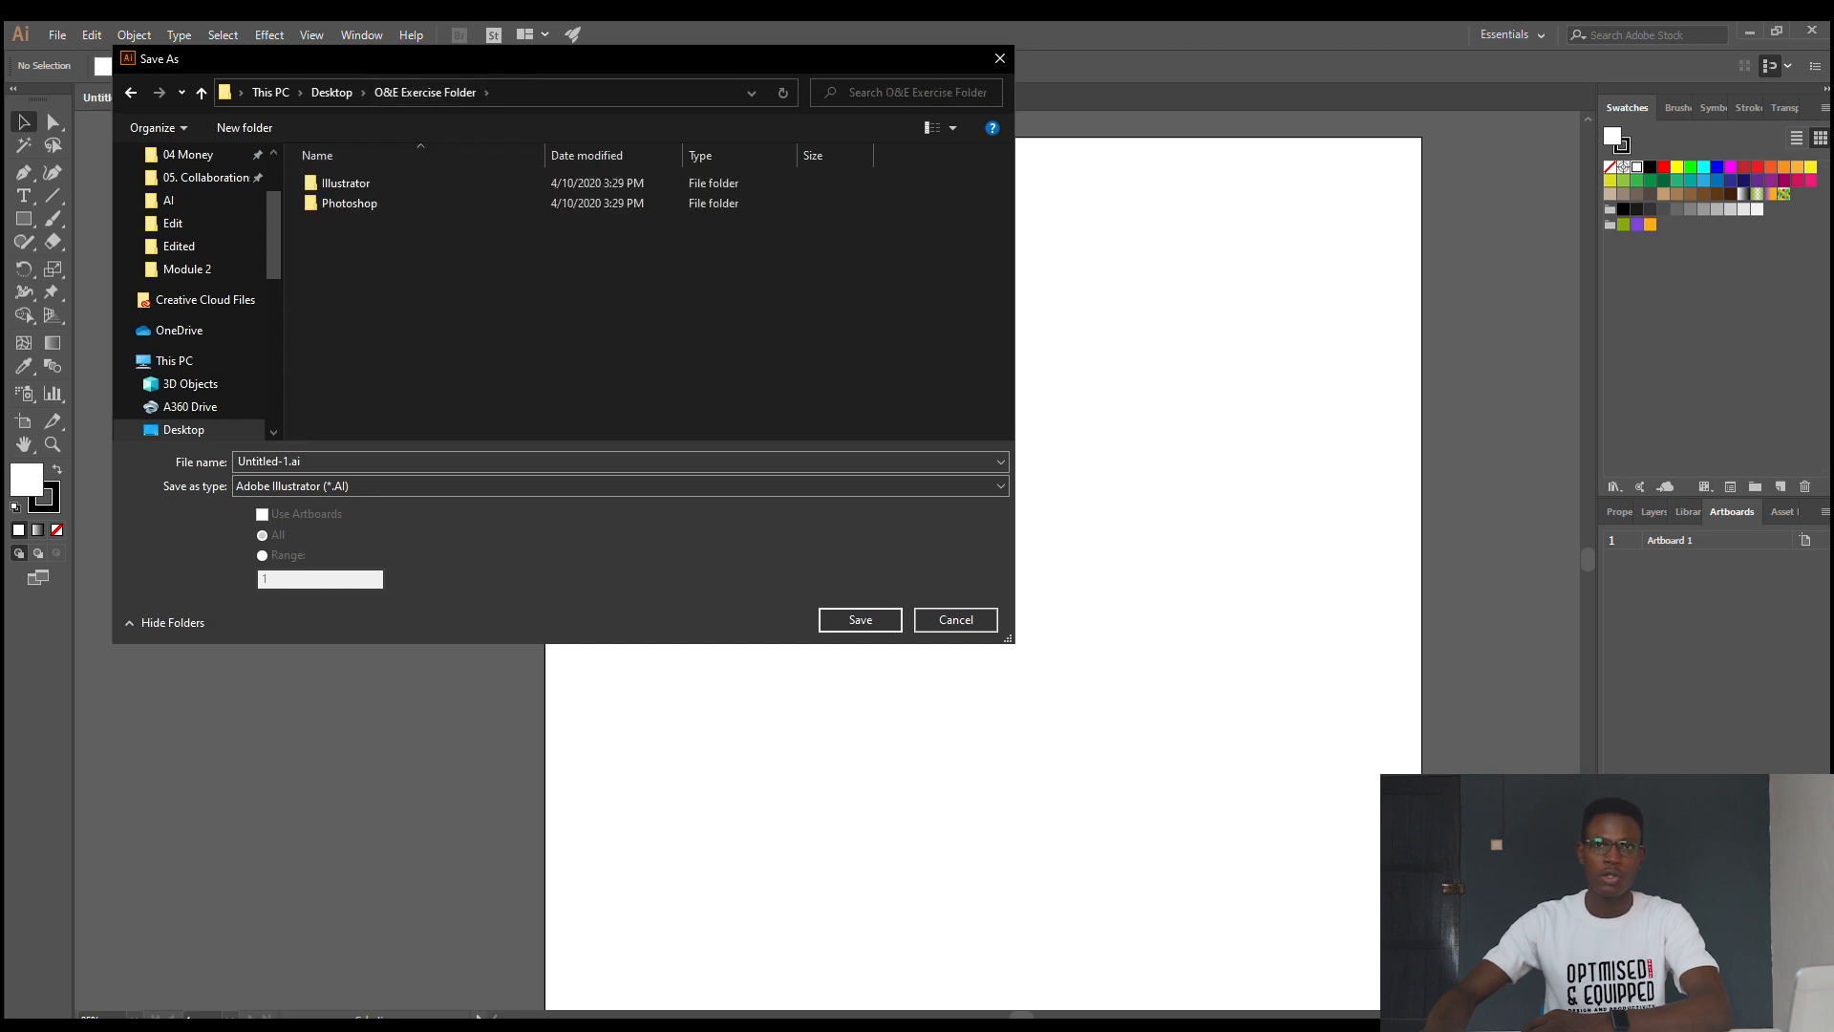
pyautogui.doubleClick(346, 182)
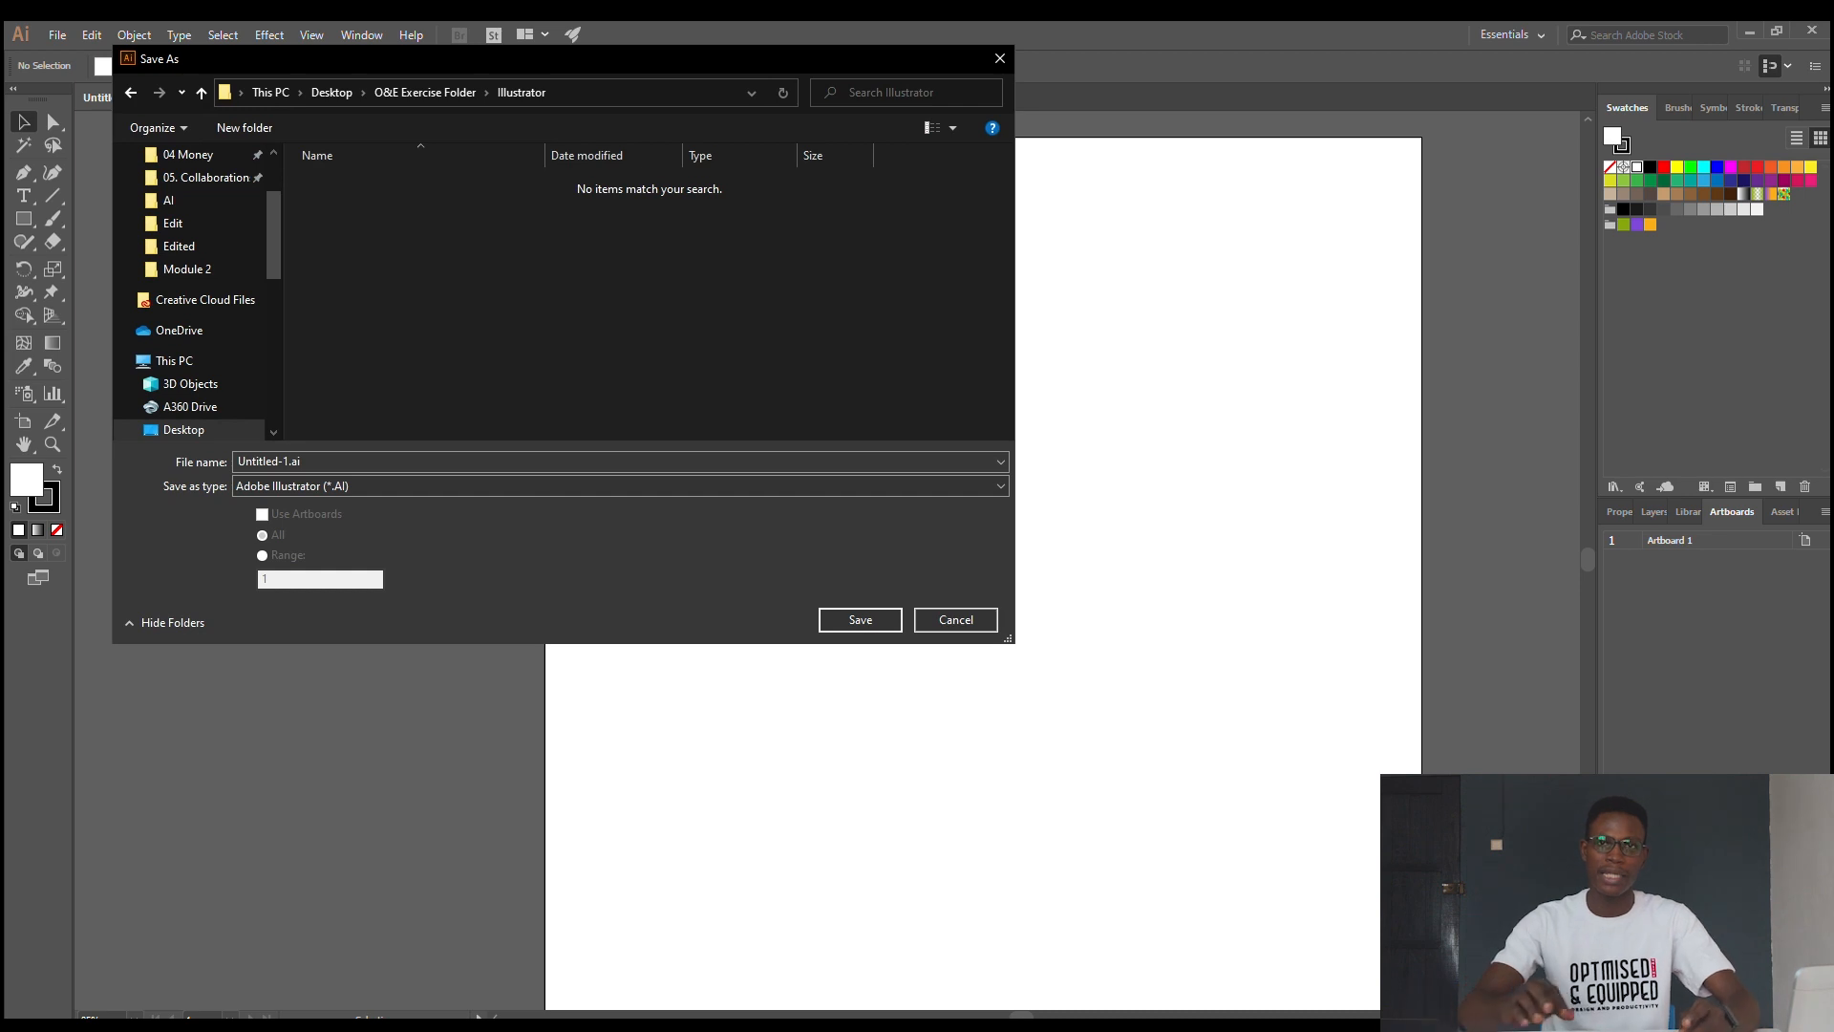
# - Create a folder named "Essential Practice" inside the Illustrator folder and open it
pyautogui.click(244, 127)
pyautogui.write('E')
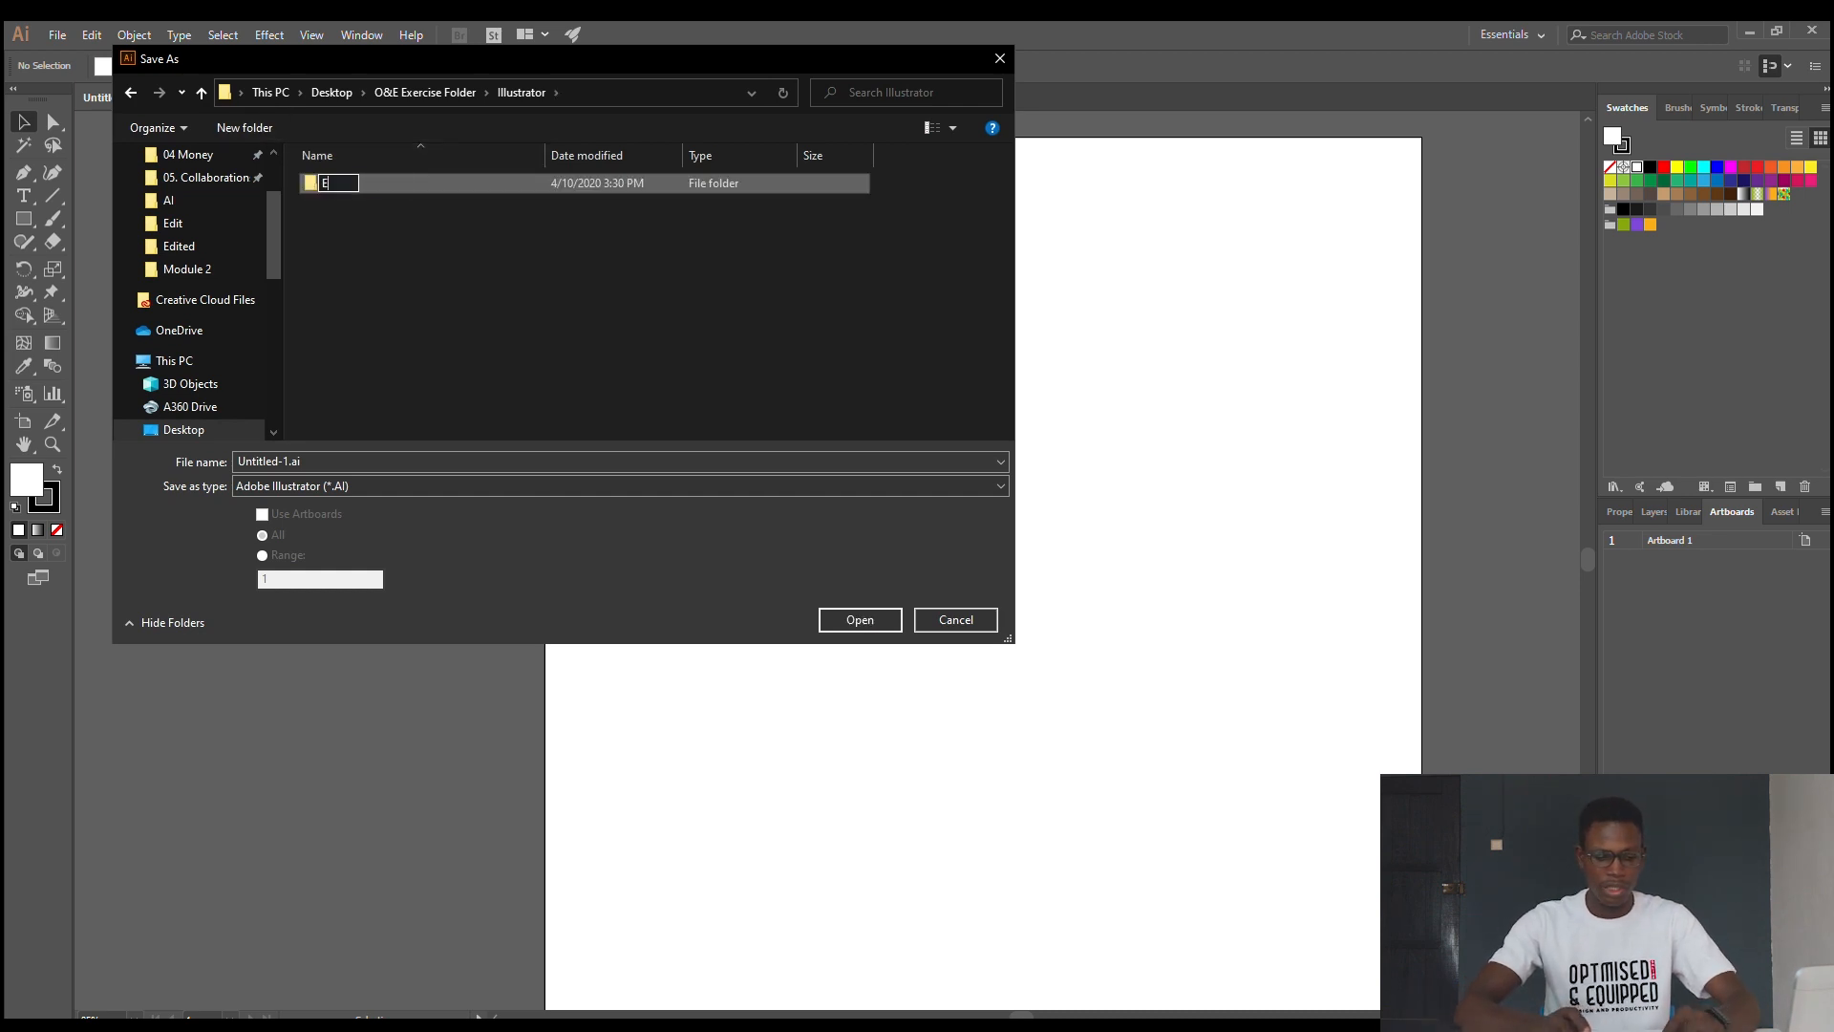
pyautogui.write('ssential Practice')
pyautogui.press('Return')
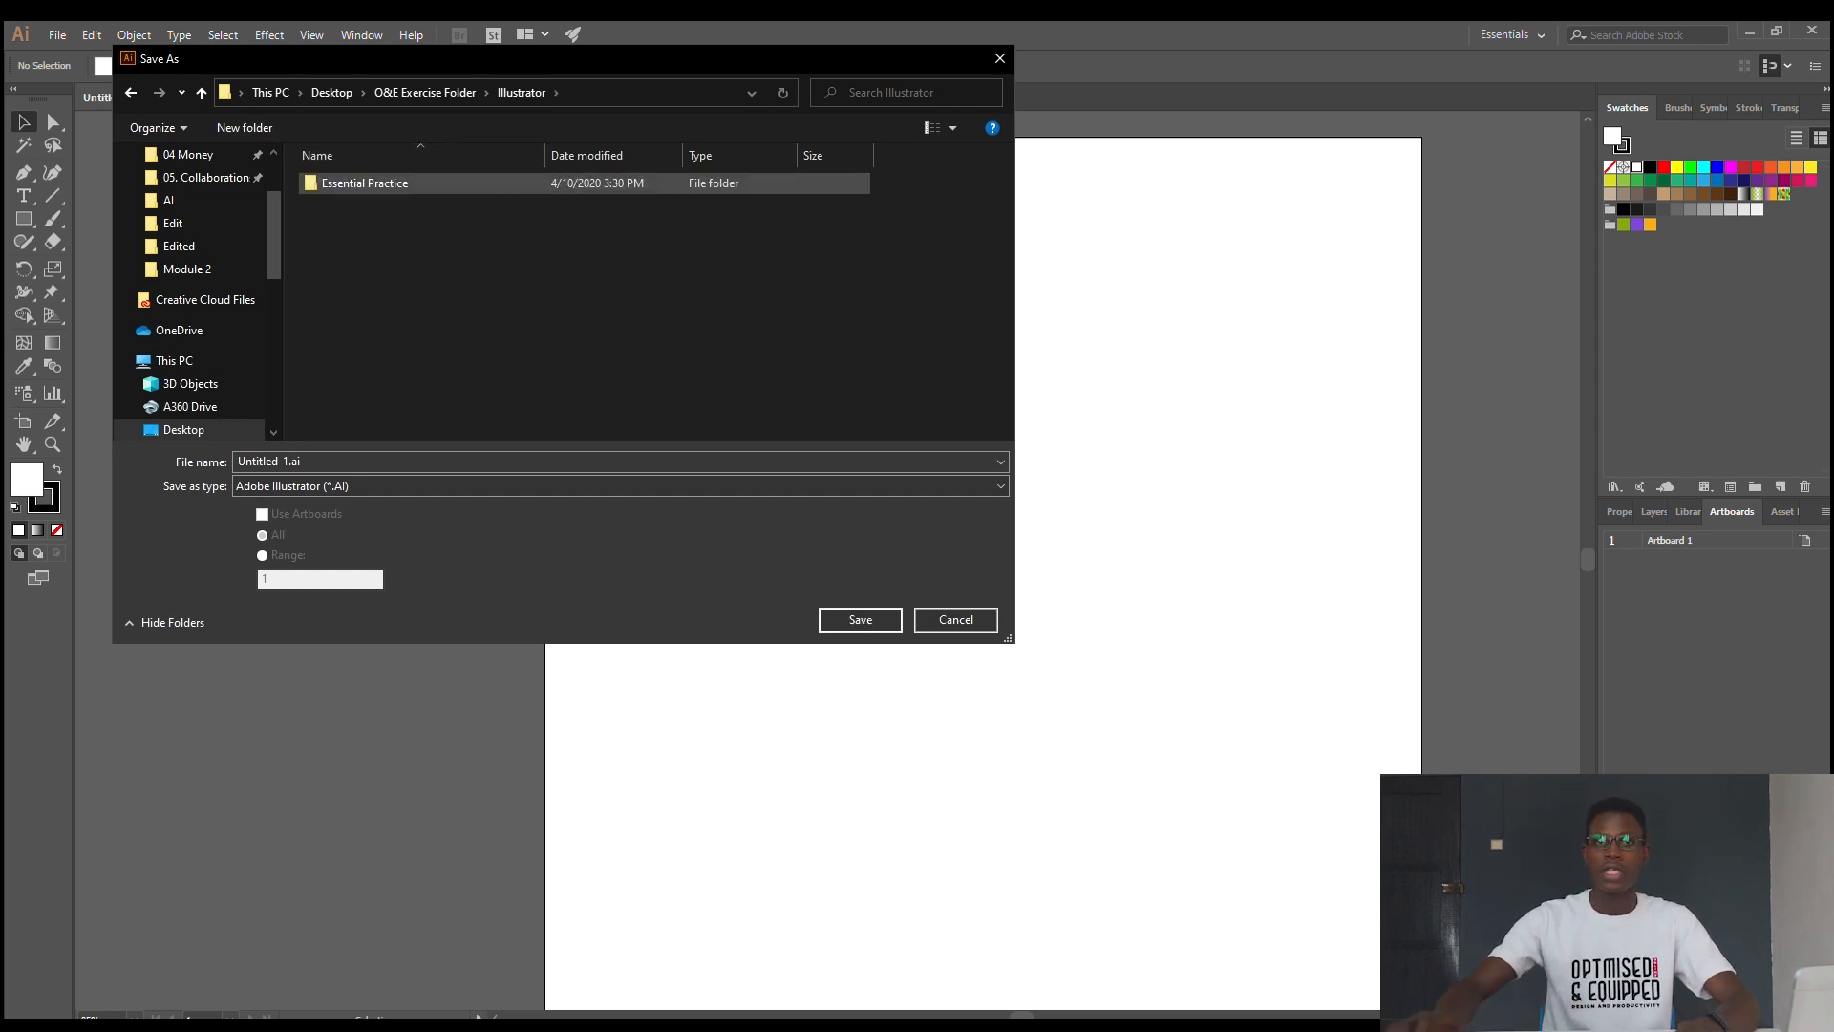
pyautogui.press('Return')
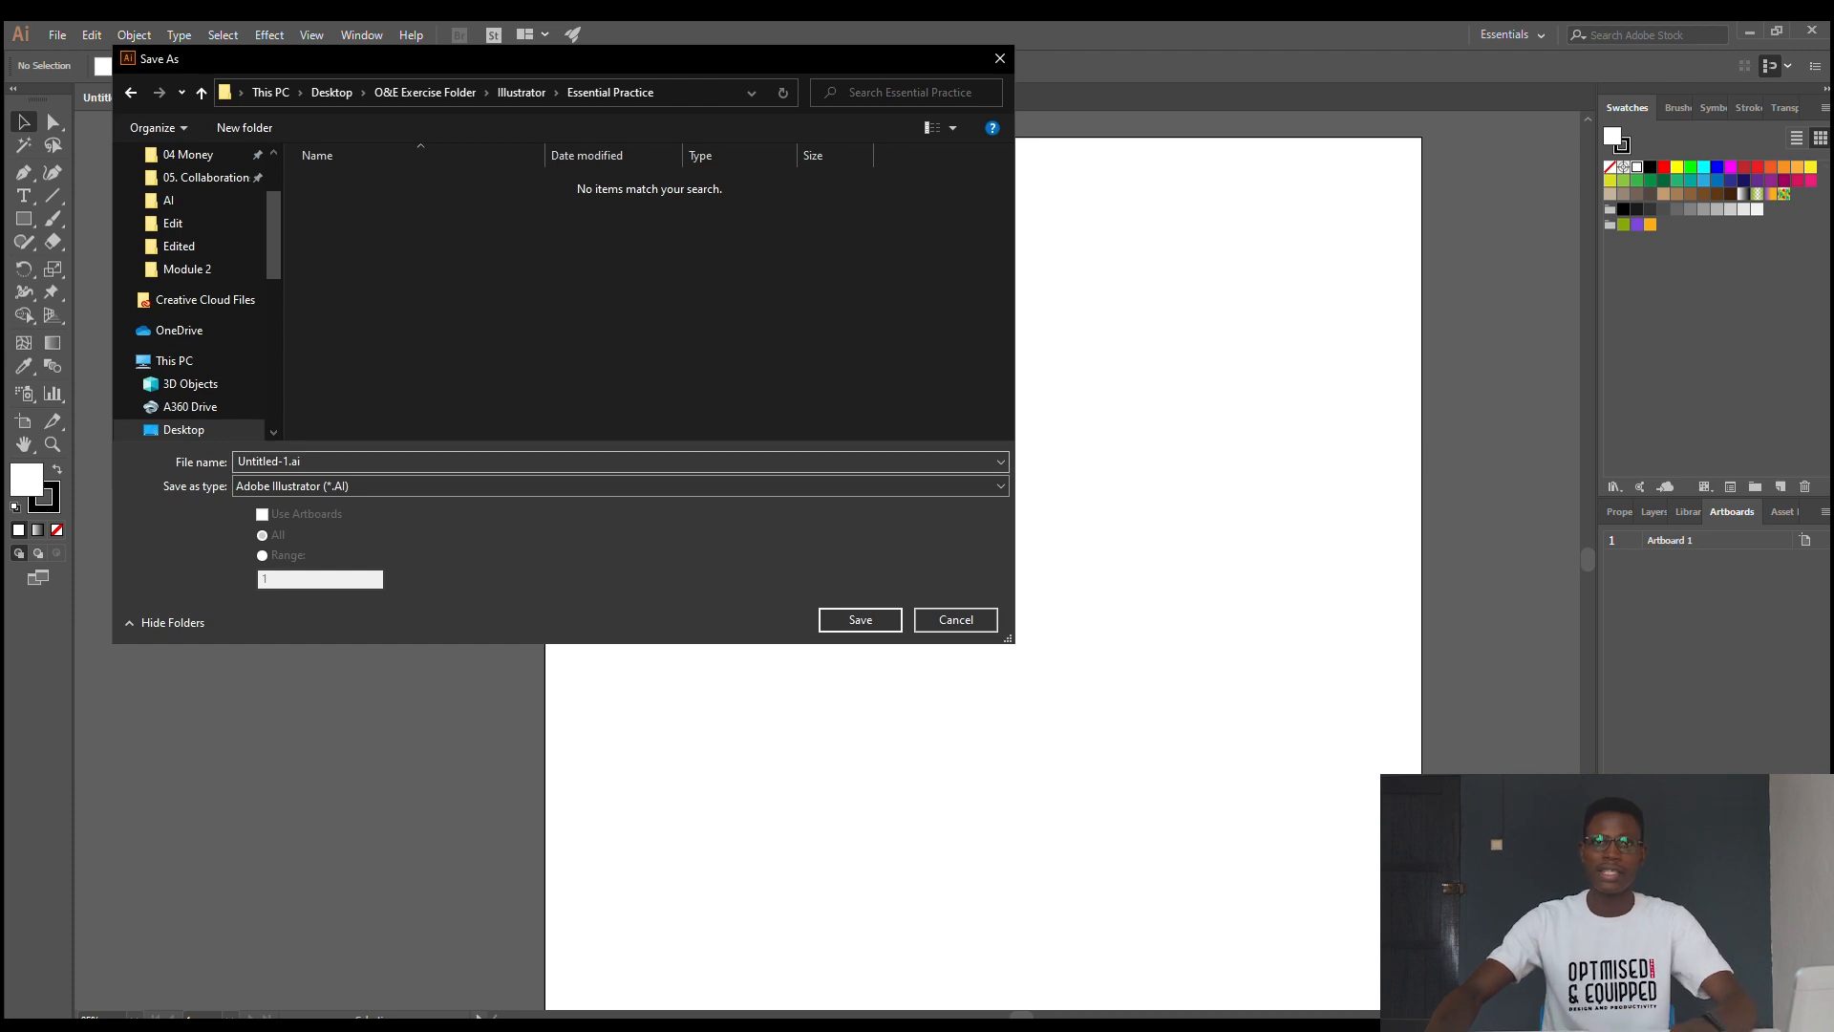
# - Name the file "Practice 1.ai" and save it with the default Illustrator options
pyautogui.click(289, 461)
pyautogui.click(288, 461)
pyautogui.moveTo(289, 461); pyautogui.dragTo(238, 461)
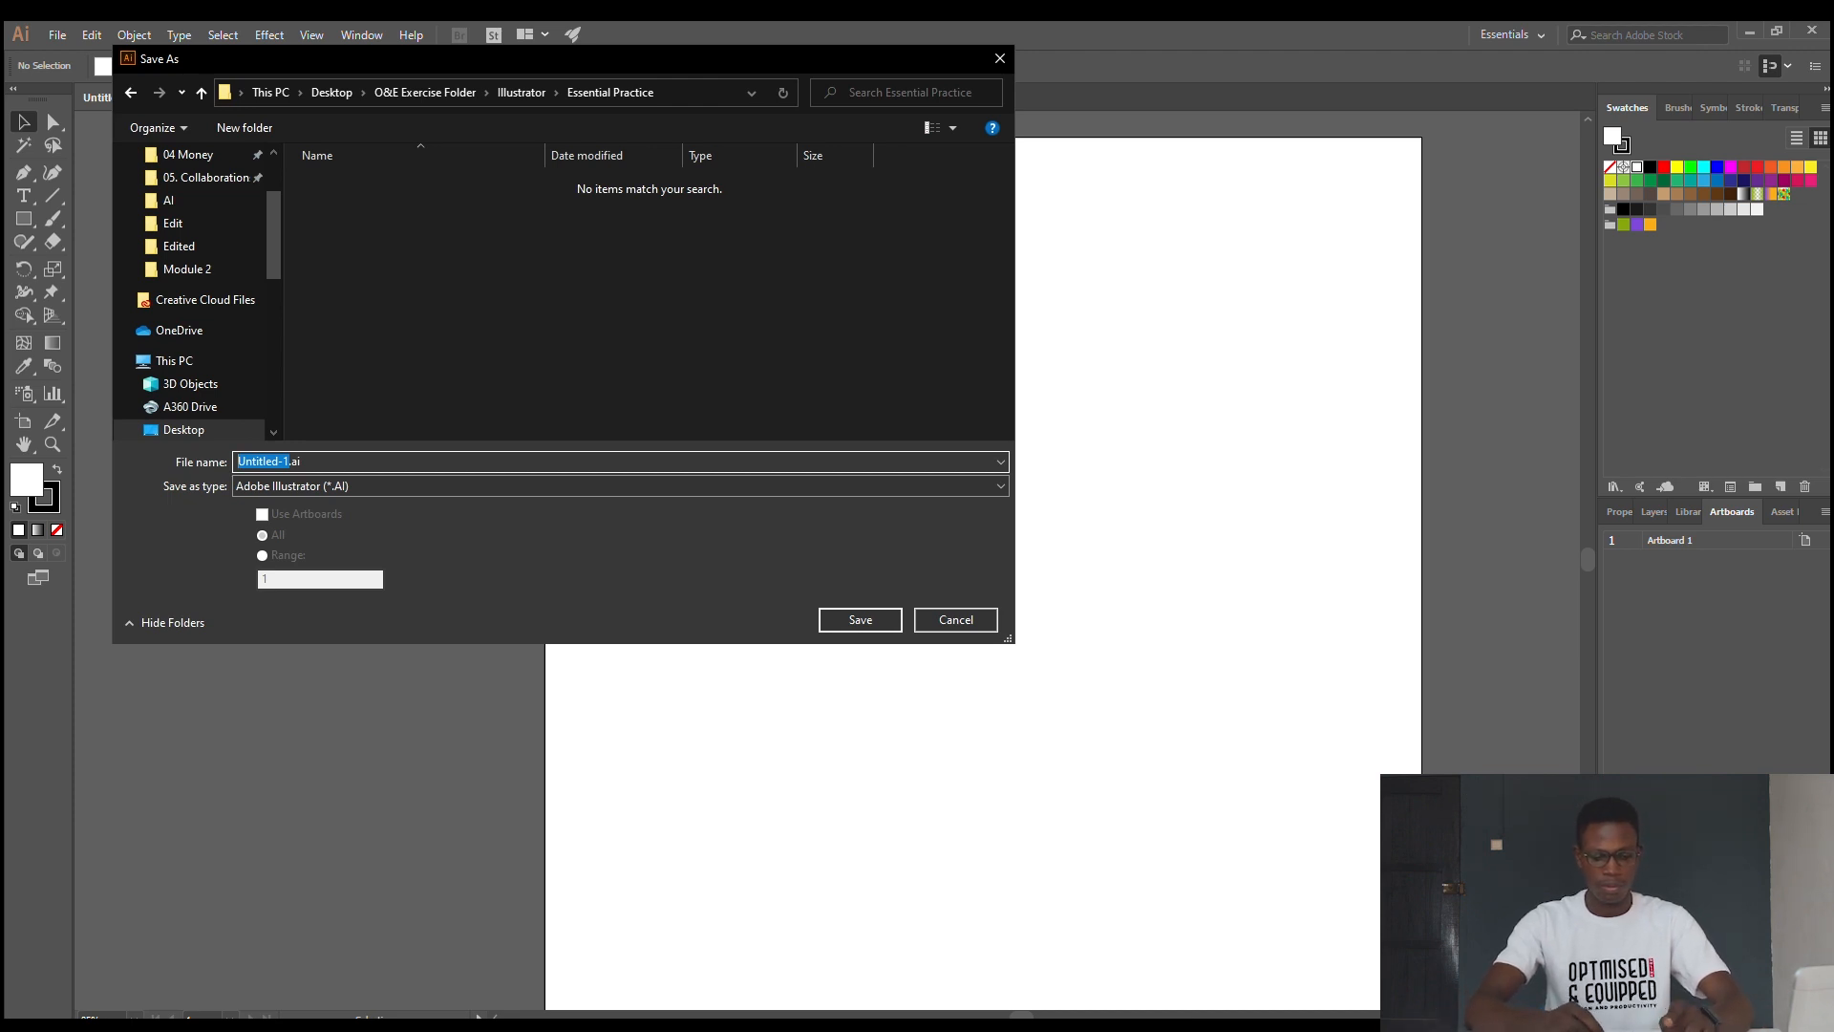
pyautogui.write('Practice')
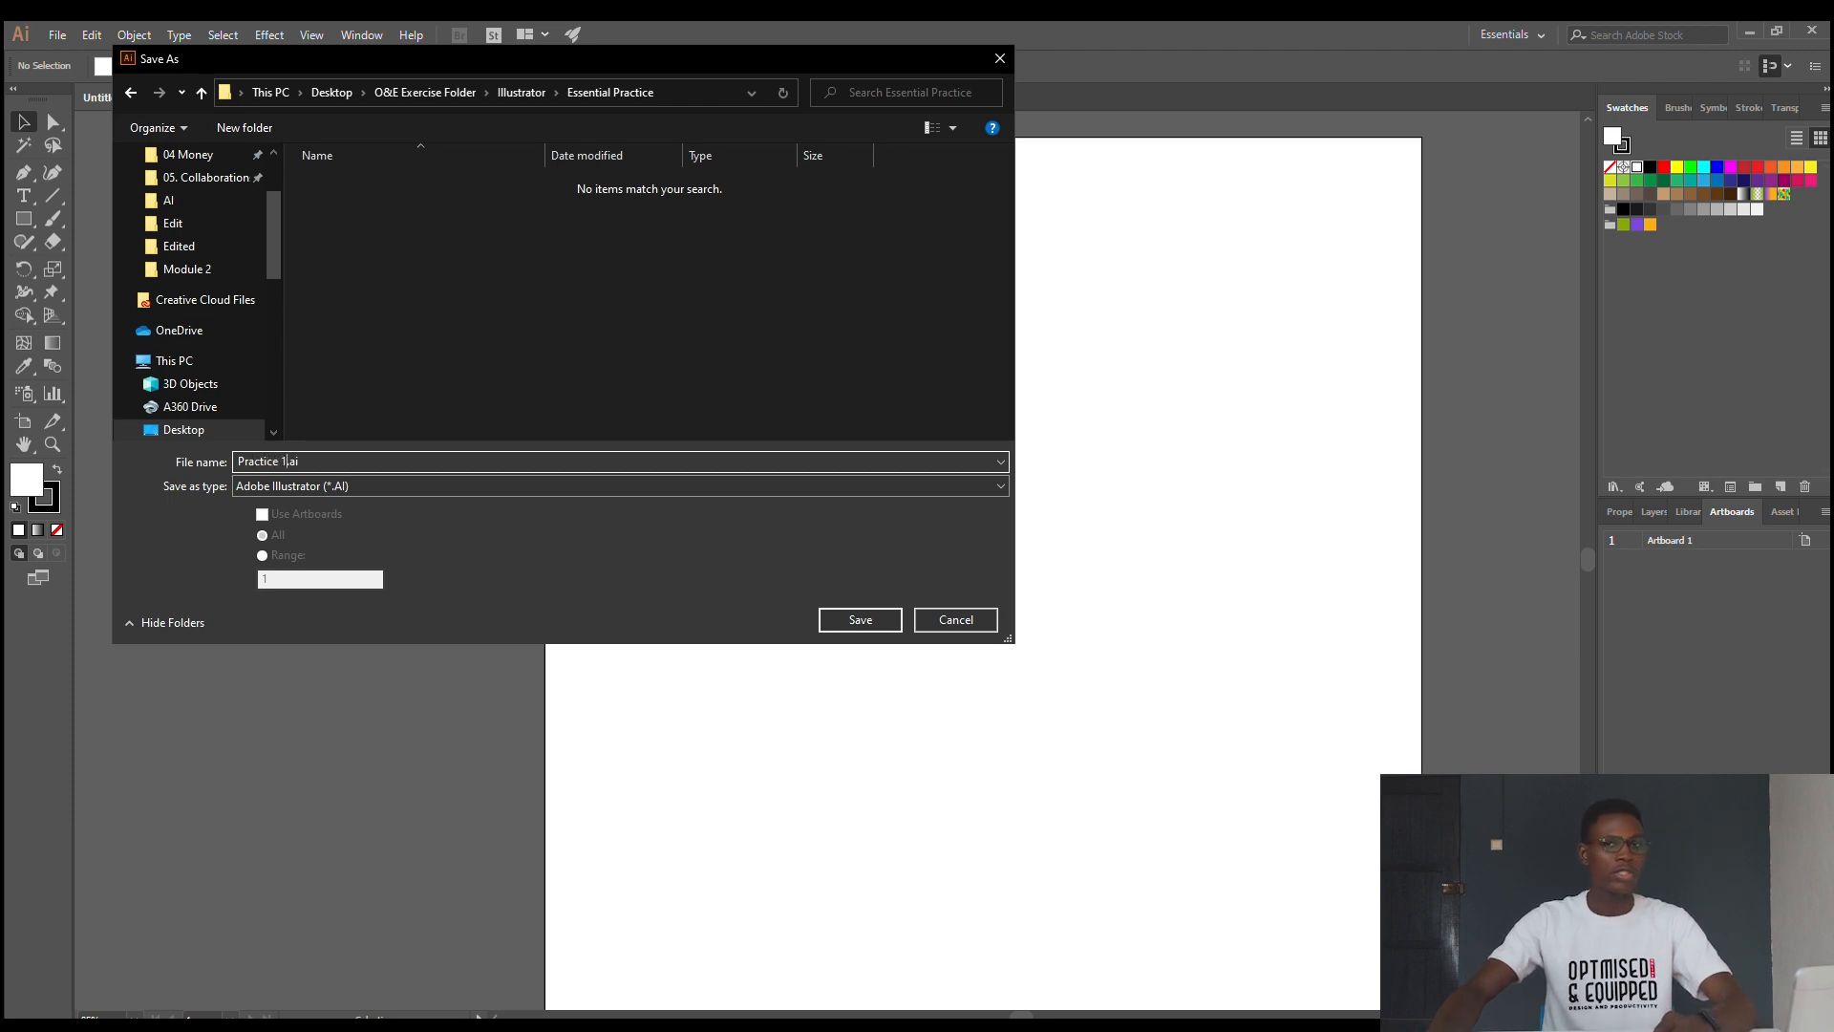
pyautogui.press('Return')
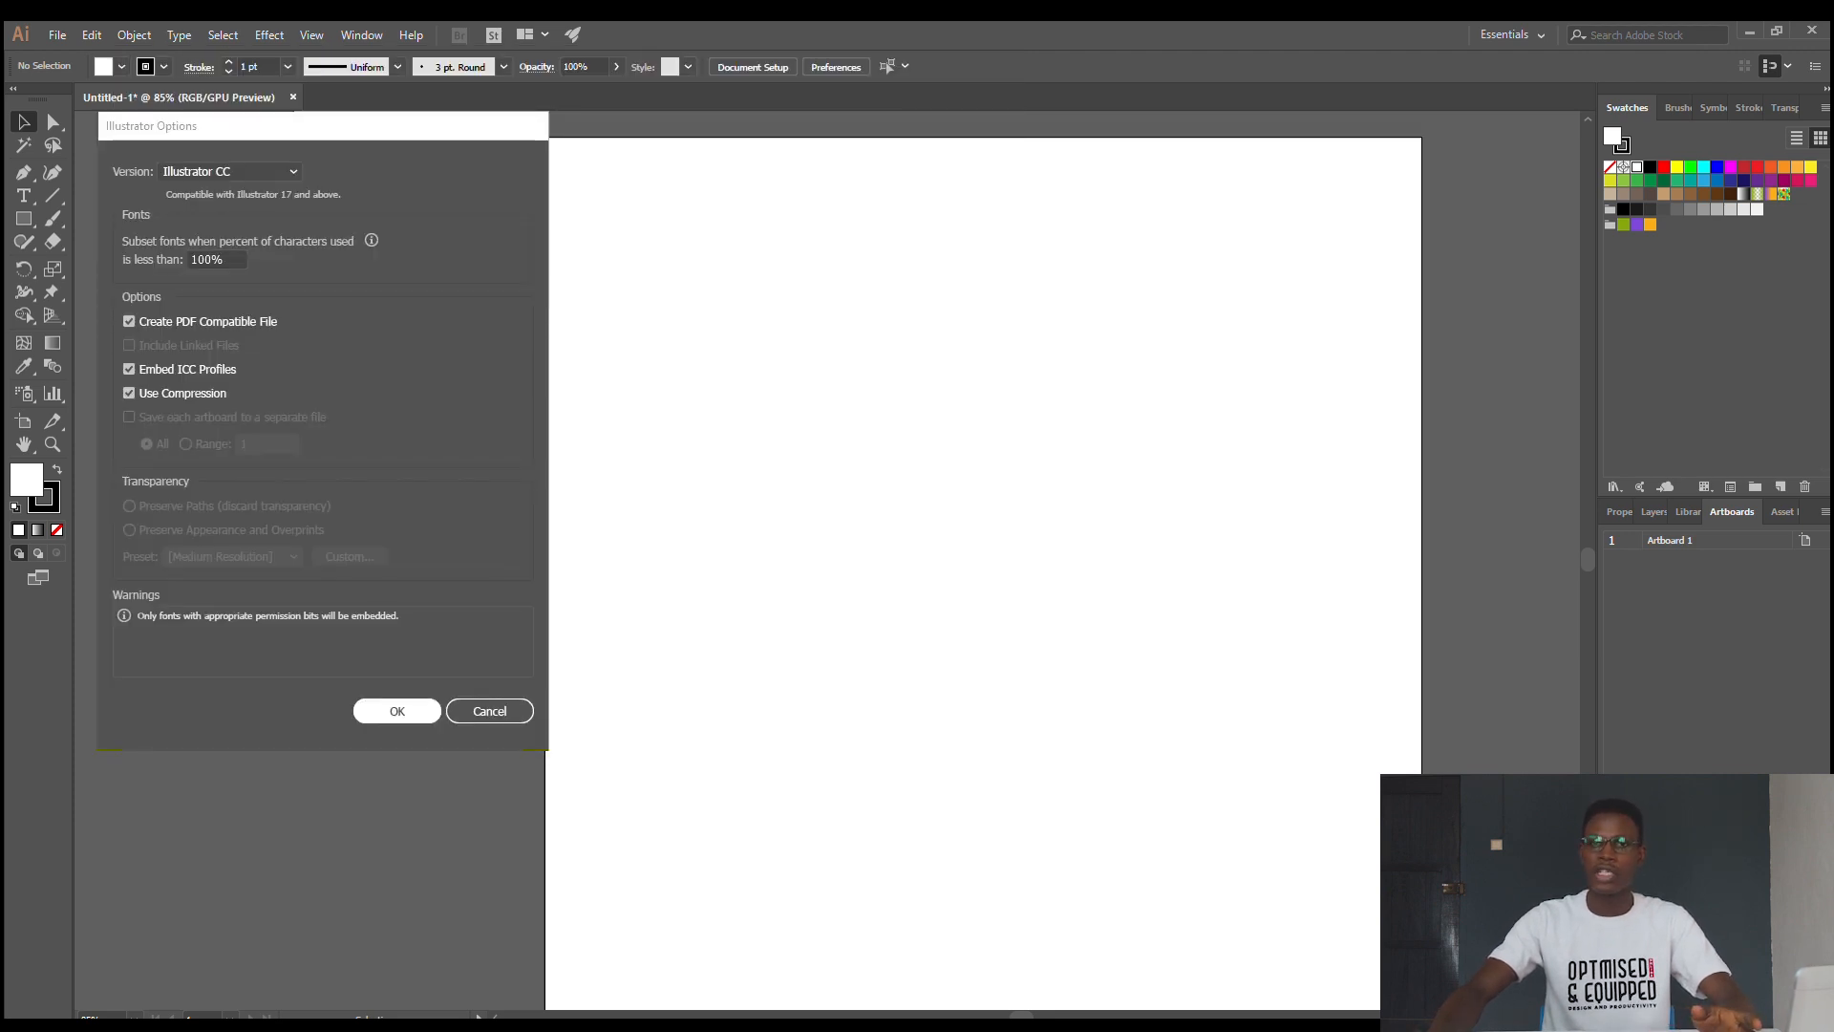
pyautogui.press('Return')
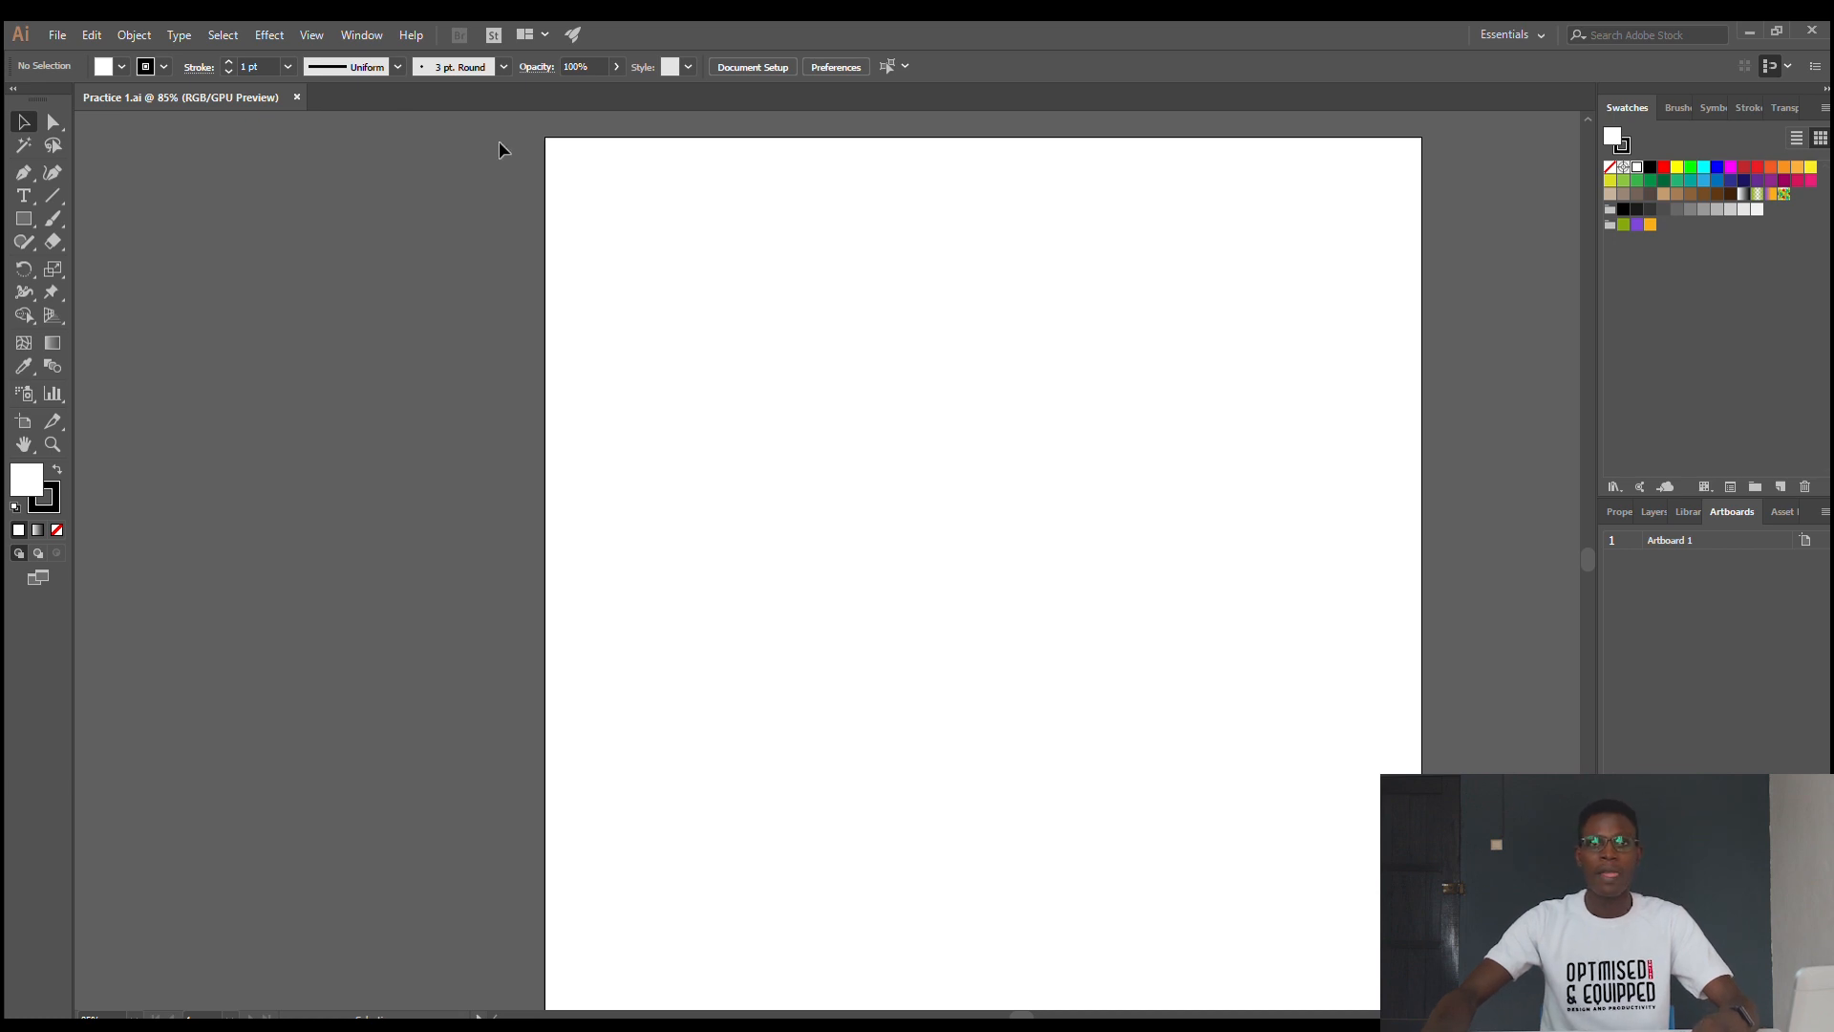
pyautogui.click(53, 28)
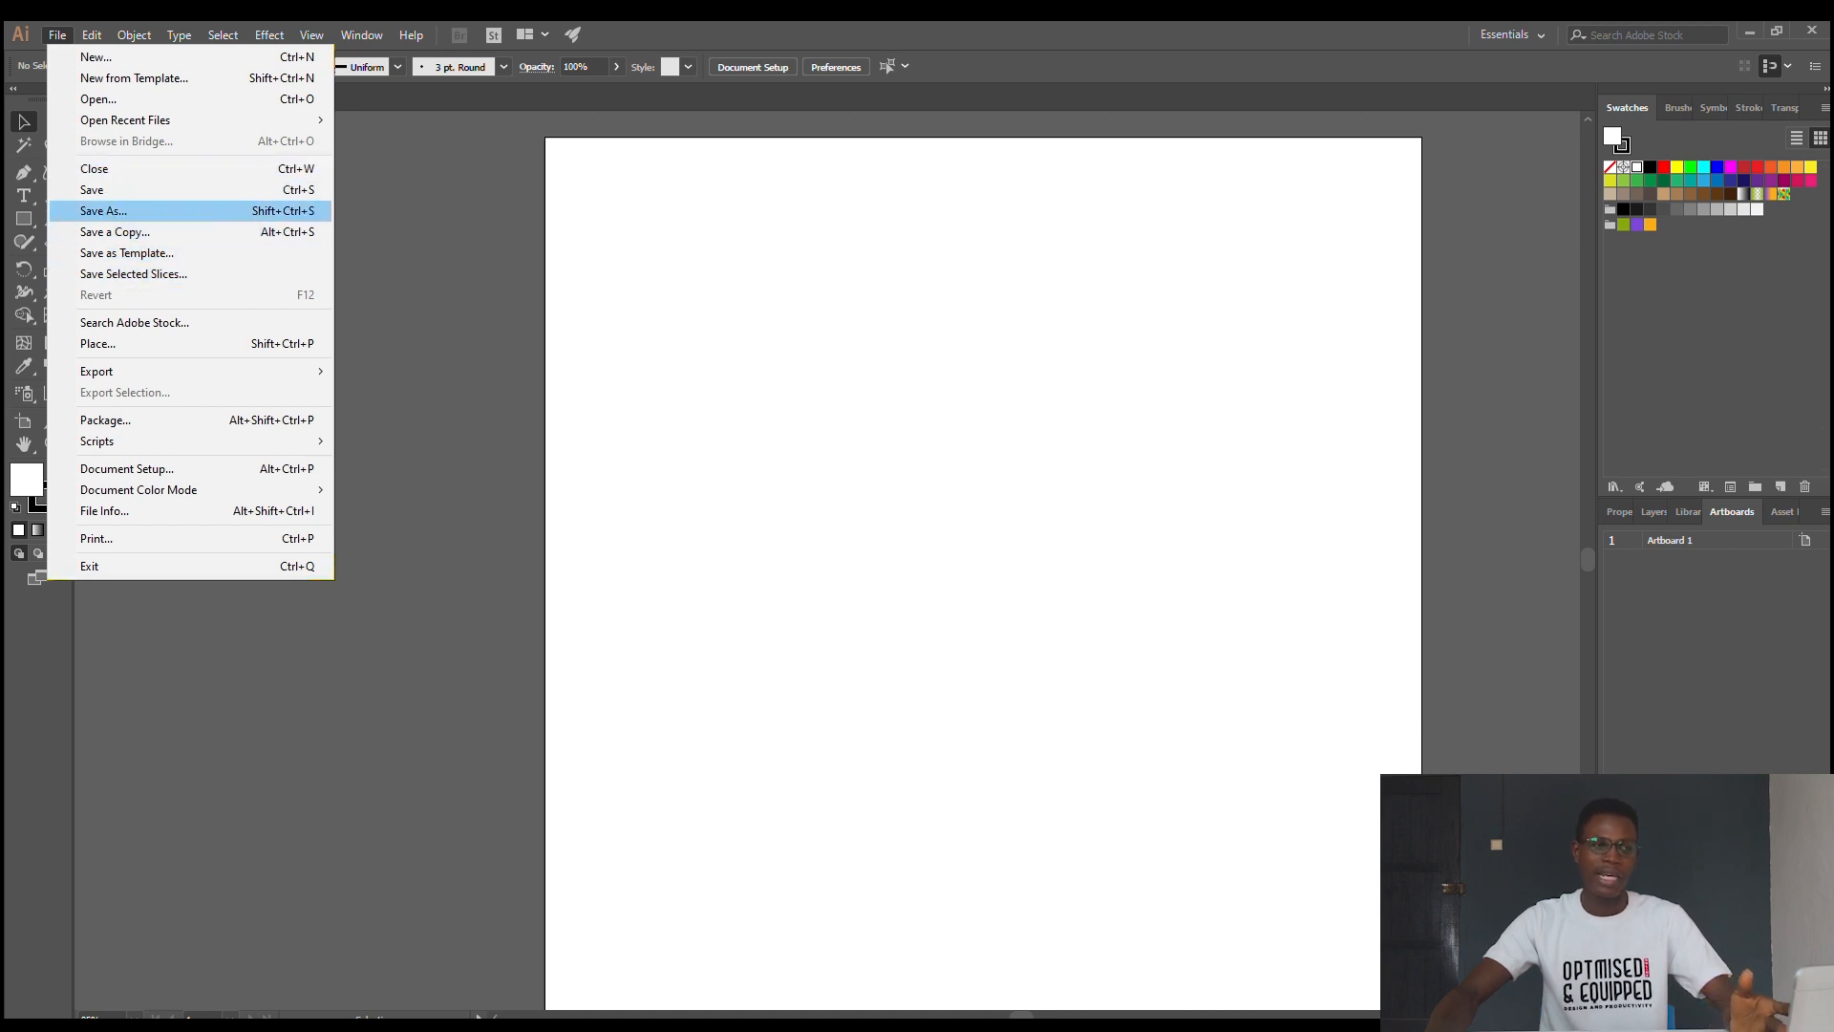
pyautogui.click(432, 290)
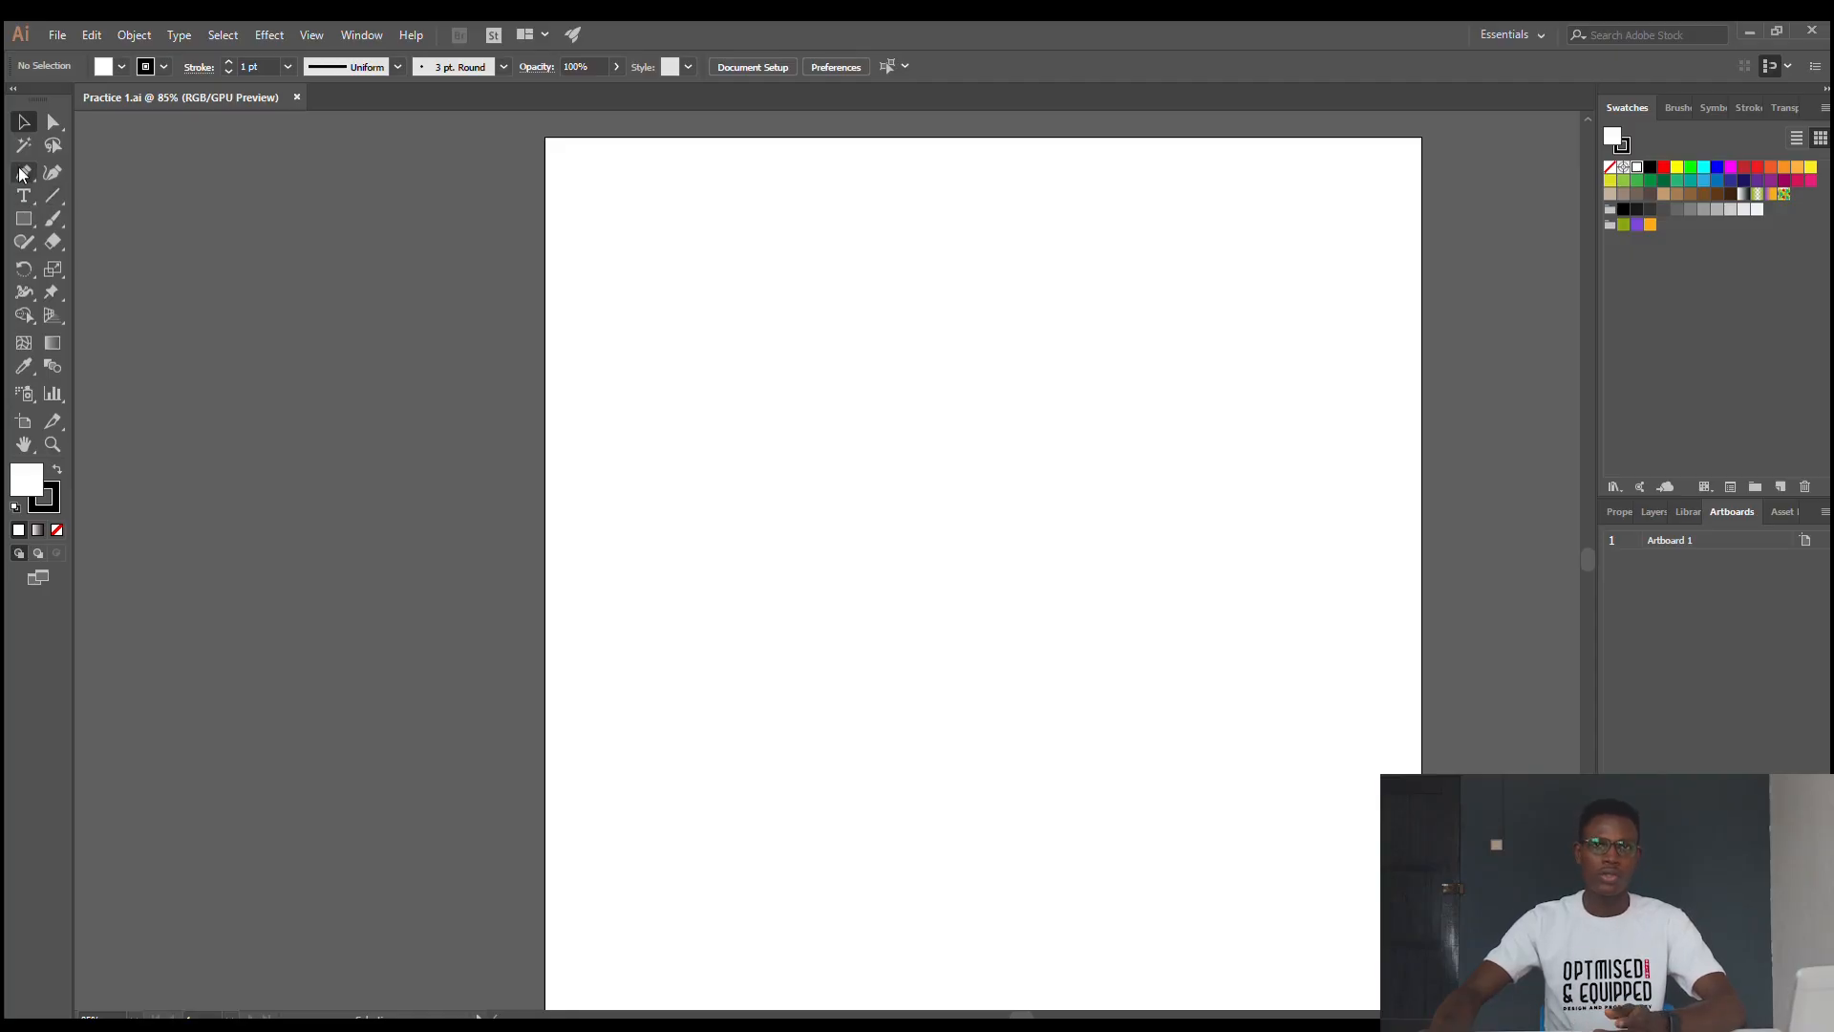
# - Draw a closed four-sided, straight-edged shape in the lower middle of the artboard with the Pen tool, and deselect it
pyautogui.click(23, 174)
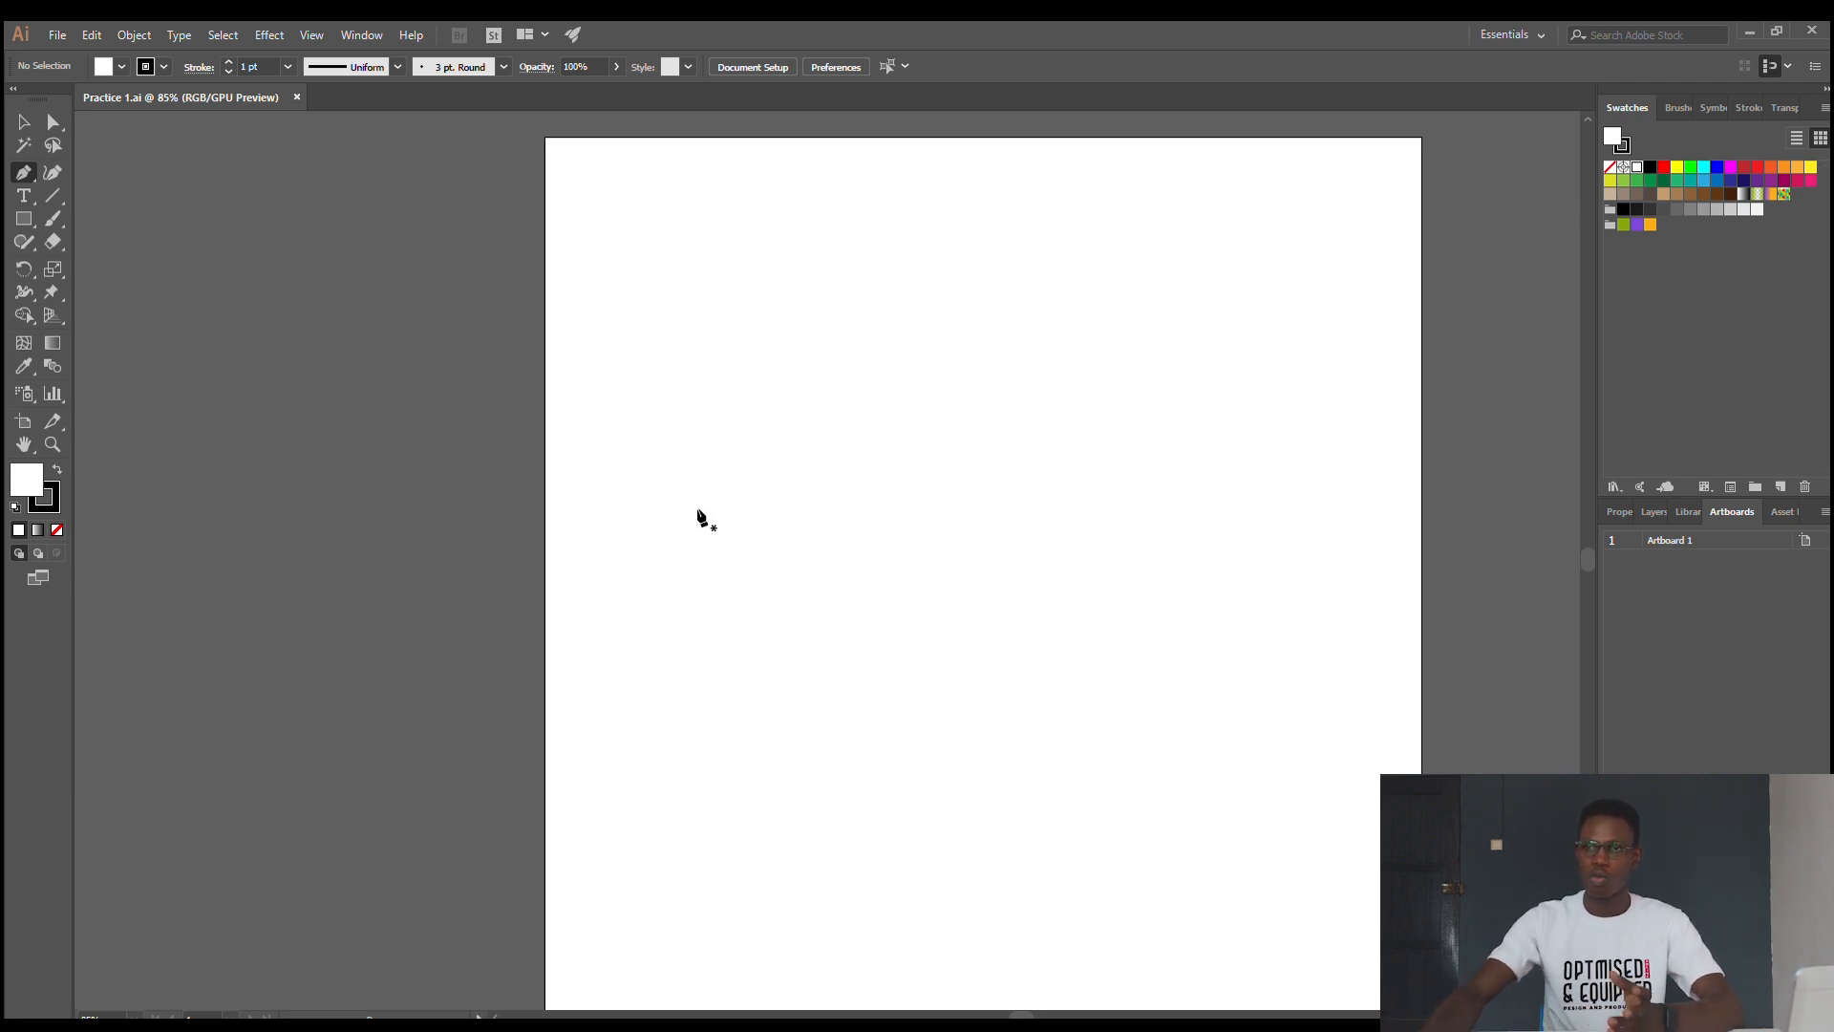
pyautogui.click(653, 621)
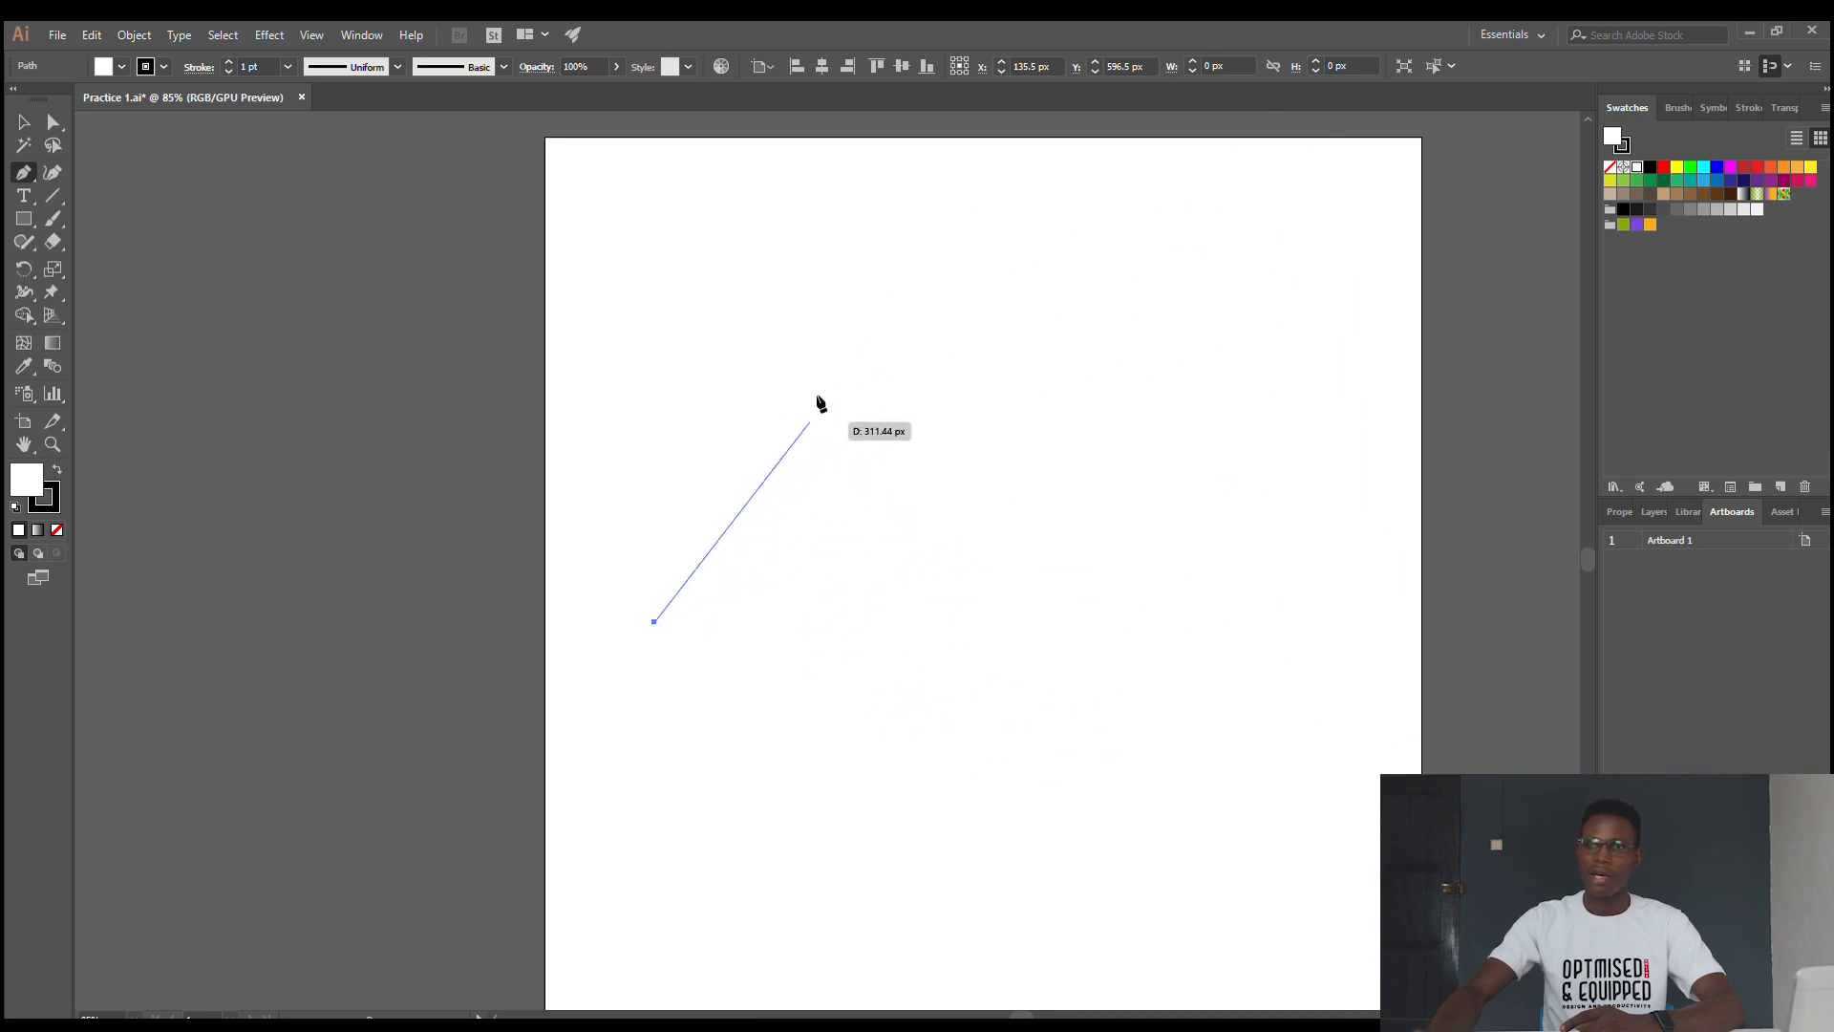
pyautogui.click(909, 469)
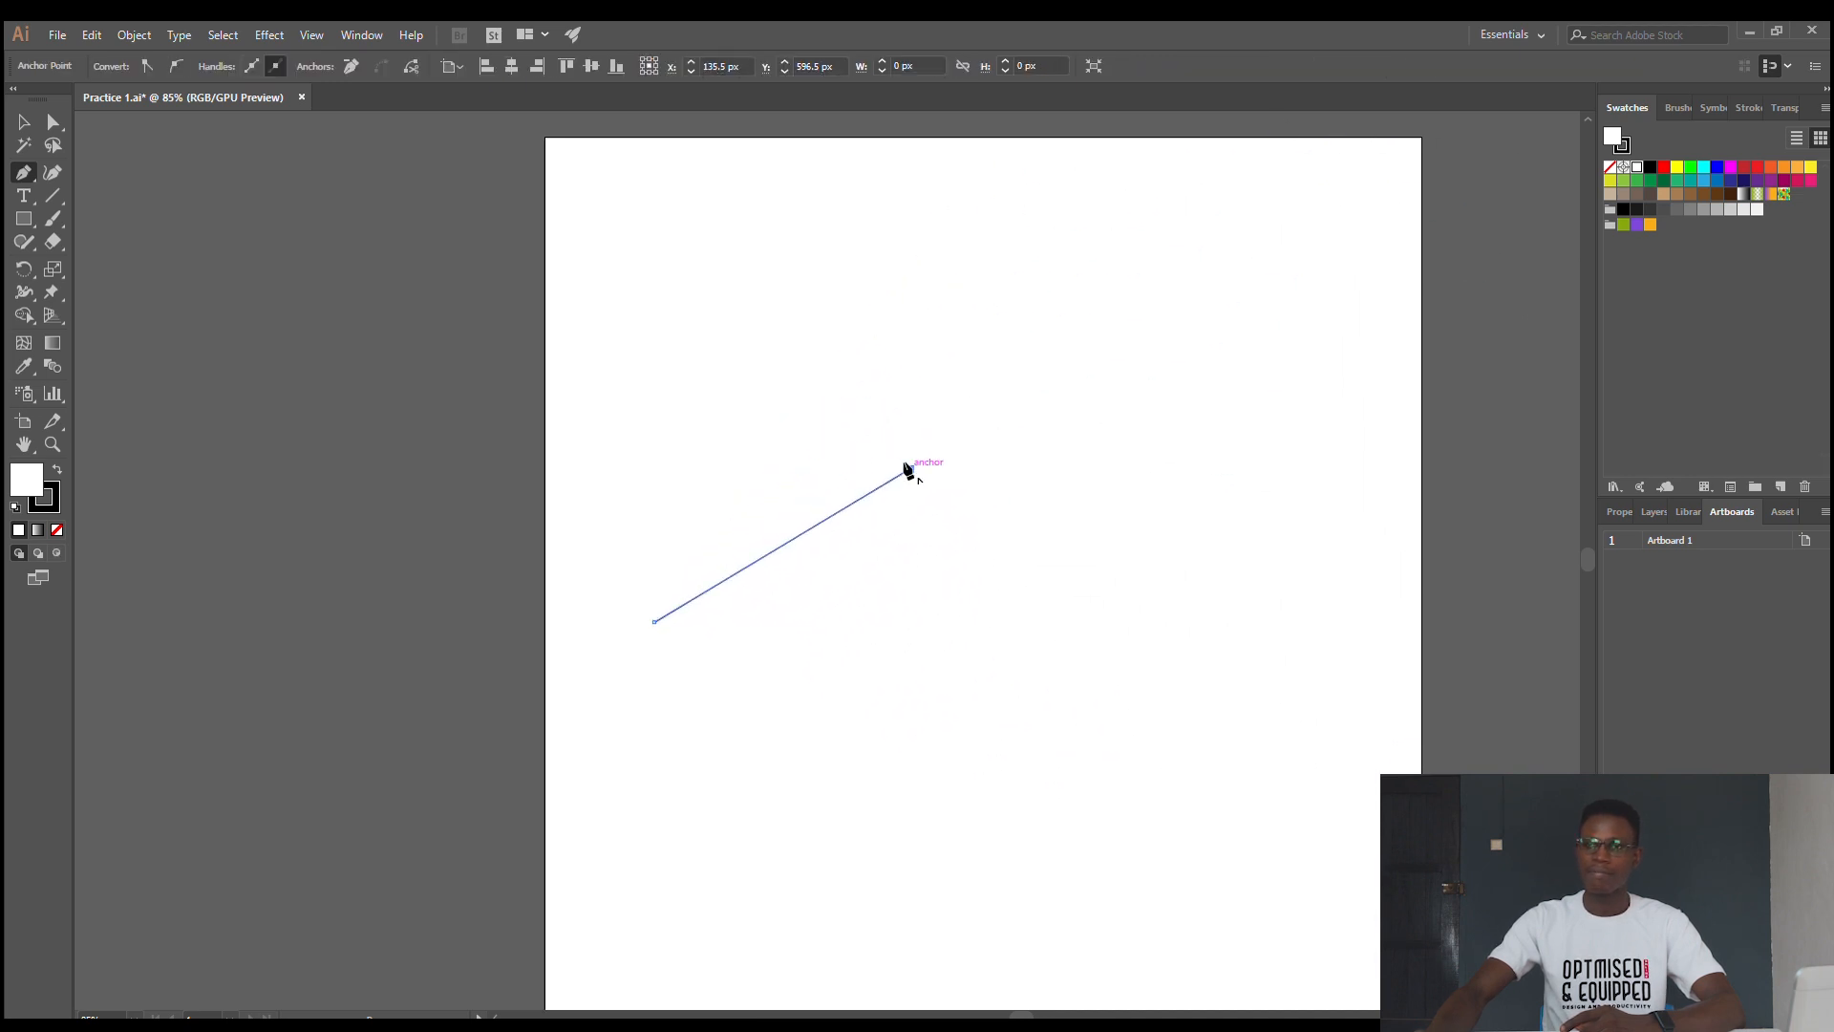
pyautogui.click(1185, 646)
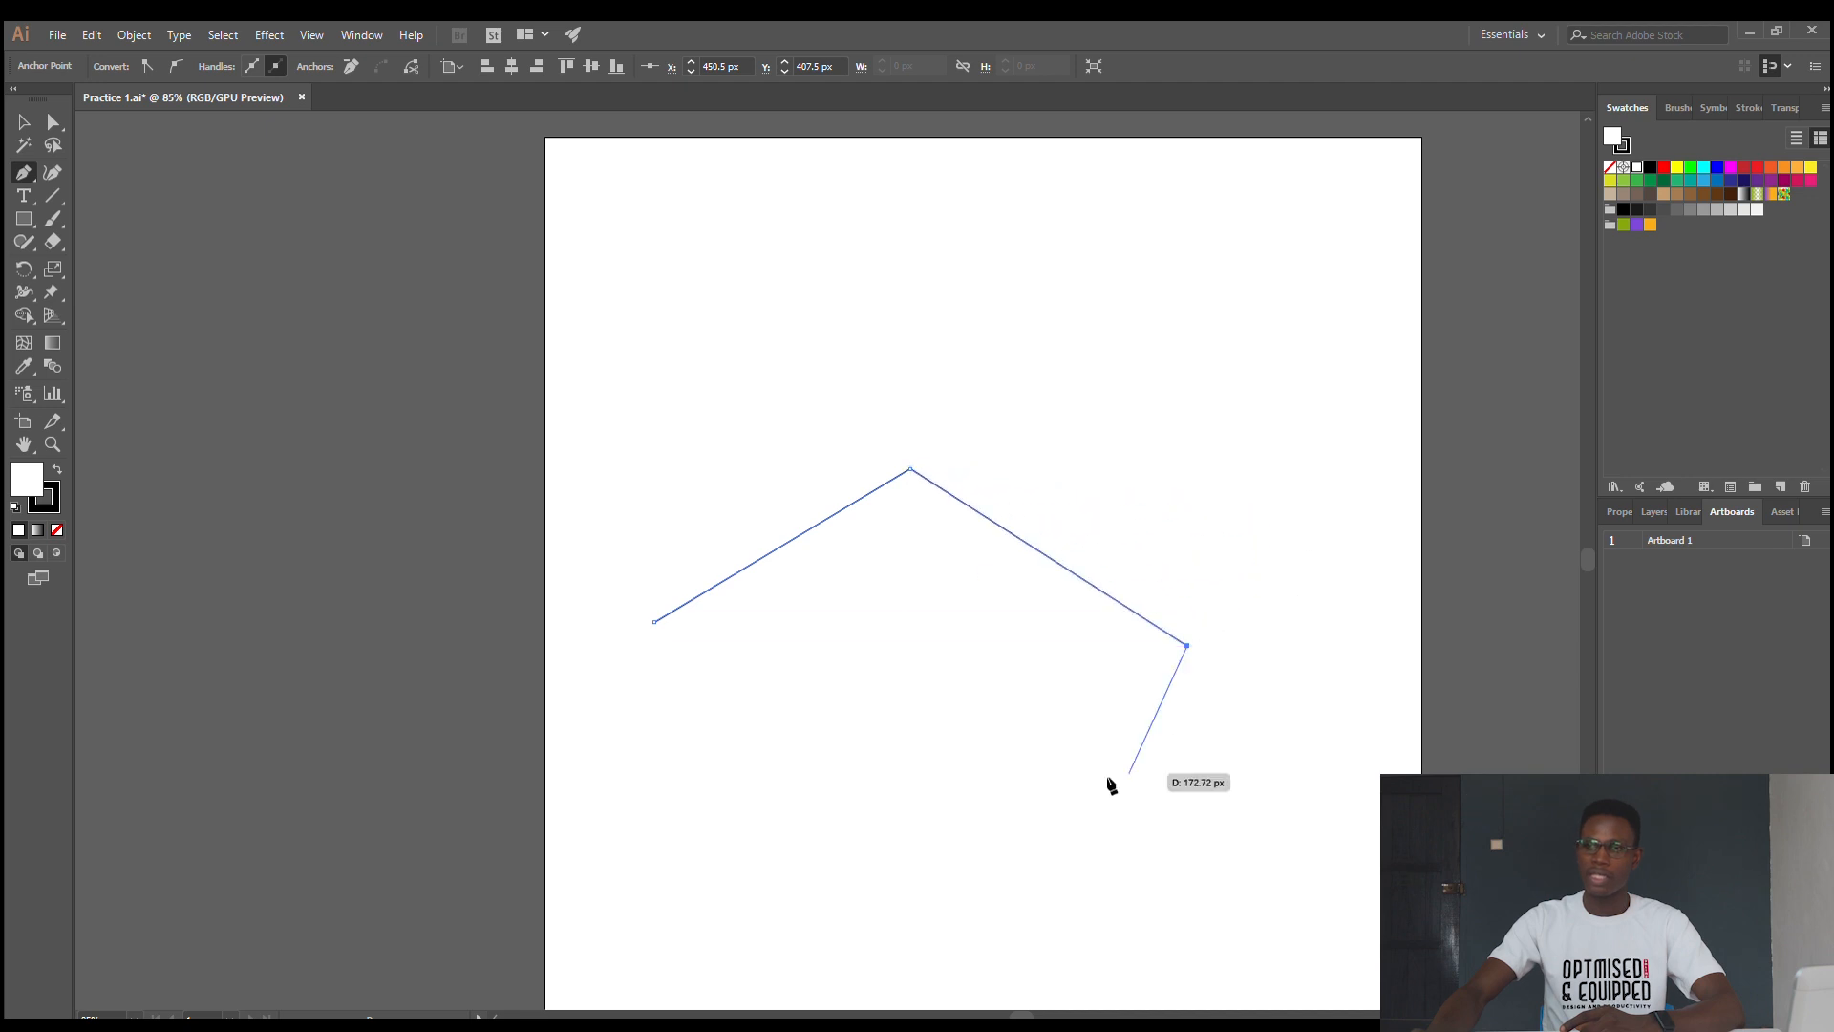
pyautogui.click(816, 880)
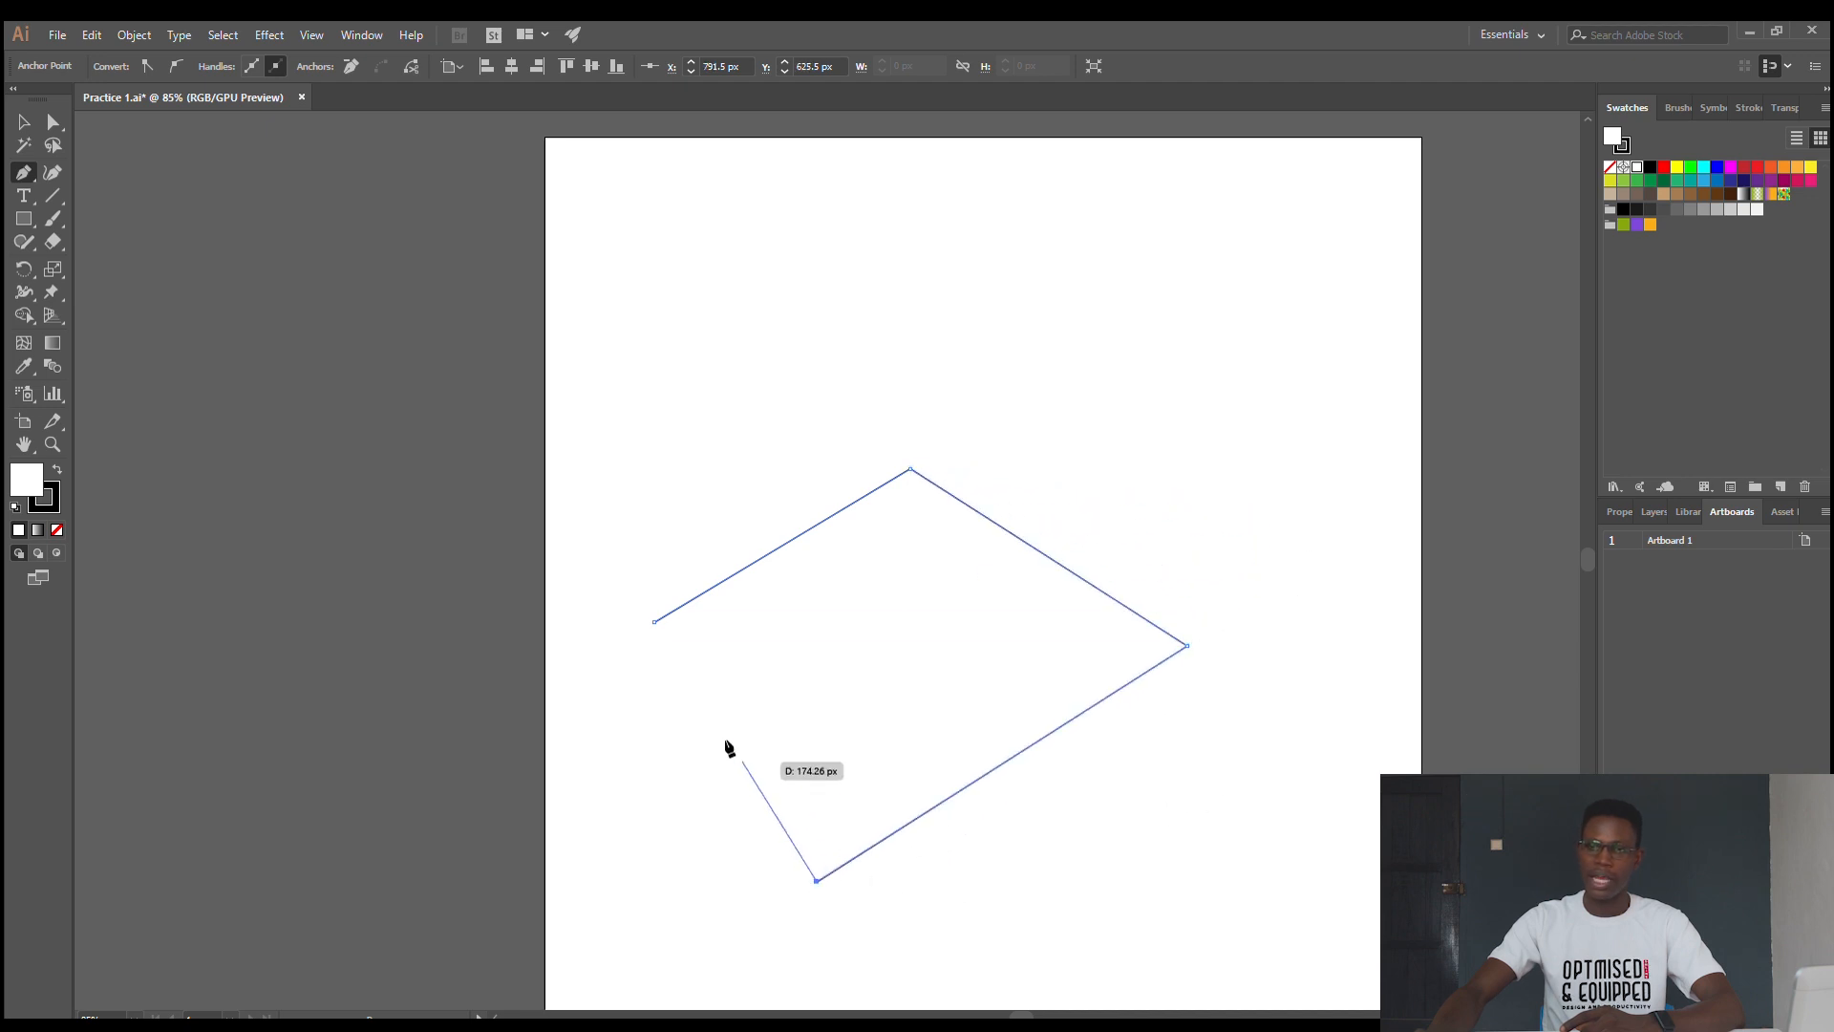
pyautogui.click(653, 621)
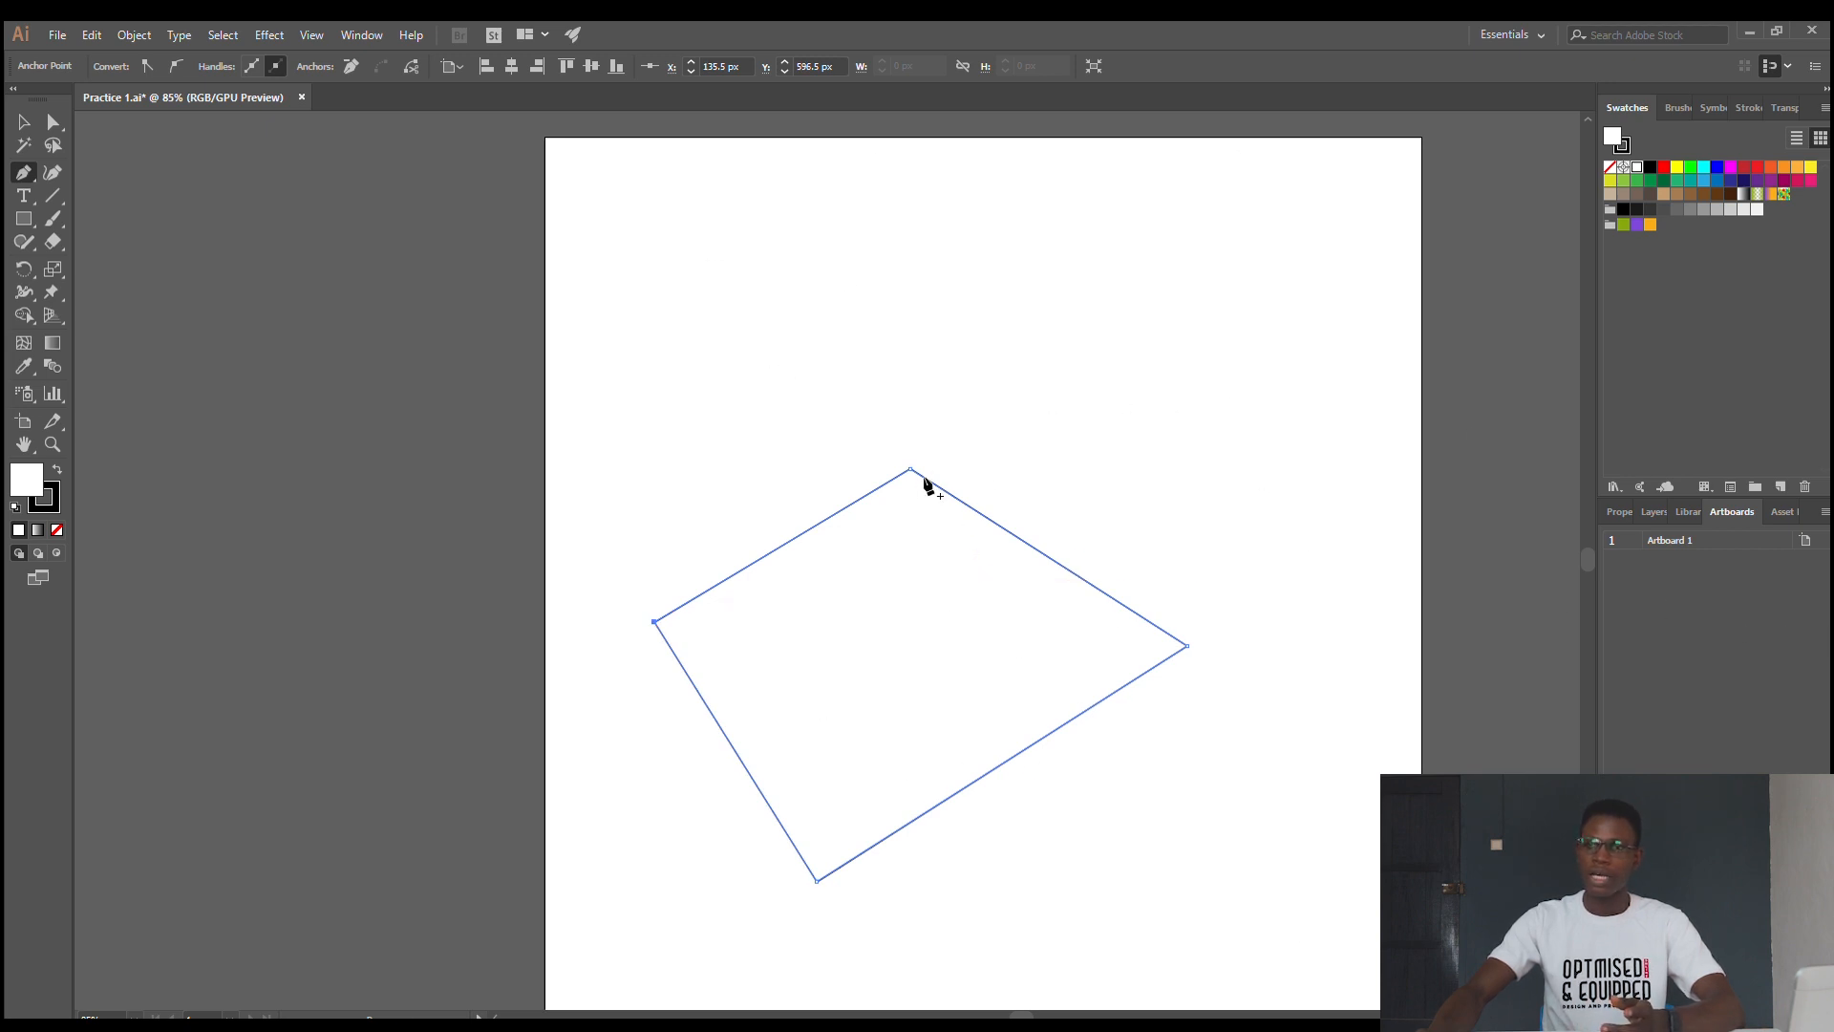
pyautogui.click(19, 119)
pyautogui.click(387, 315)
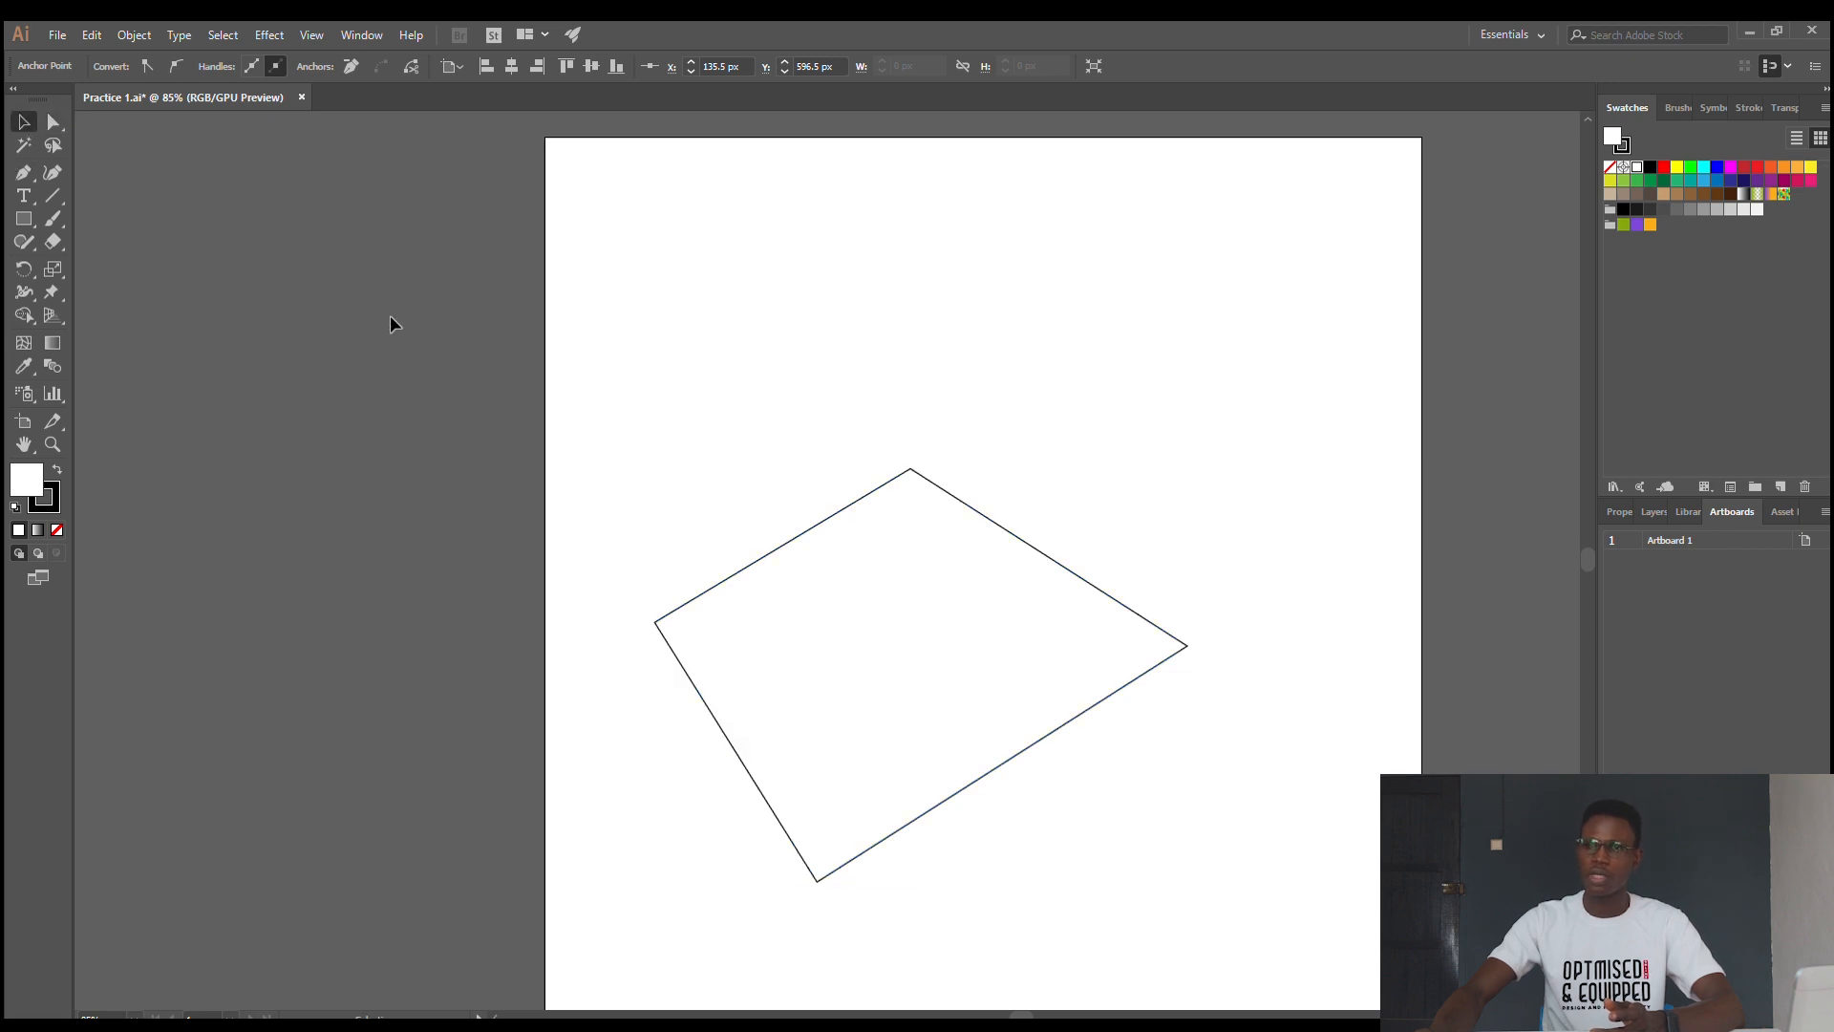
# - Fill the four-sided shape with red and color its stroke blue
pyautogui.click(975, 517)
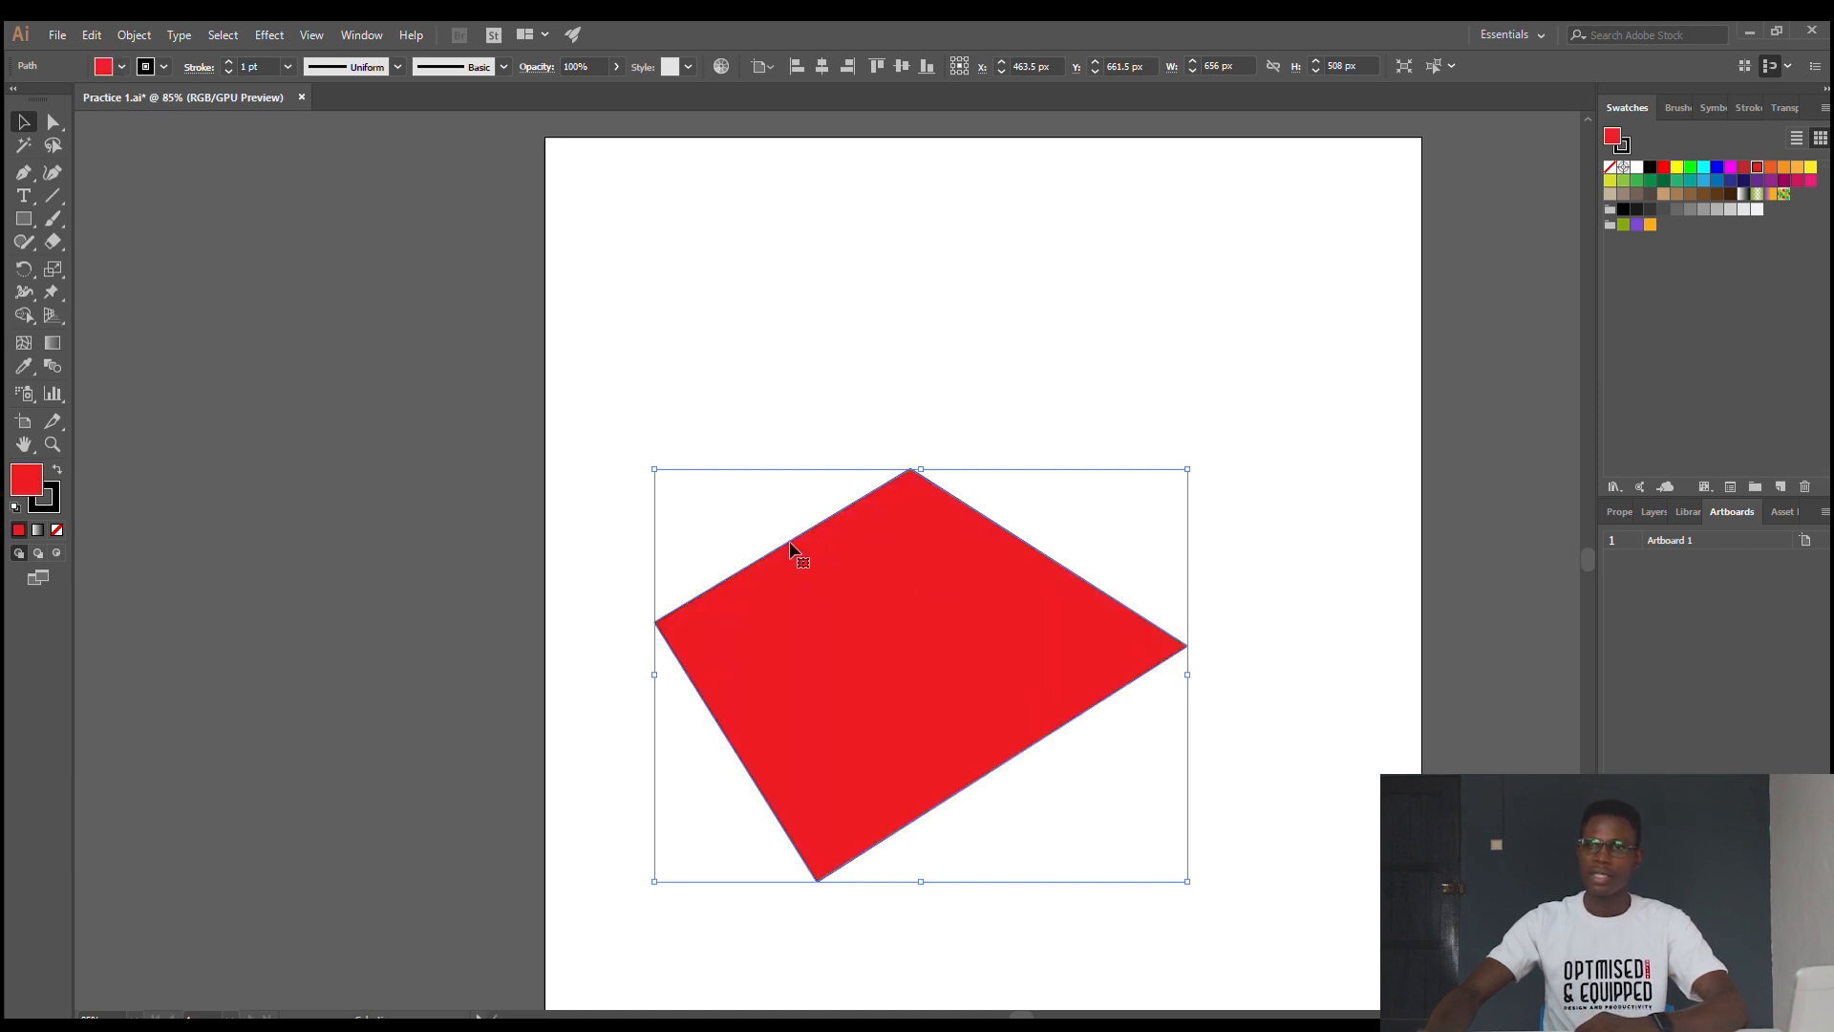
pyautogui.click(121, 99)
pyautogui.click(1085, 405)
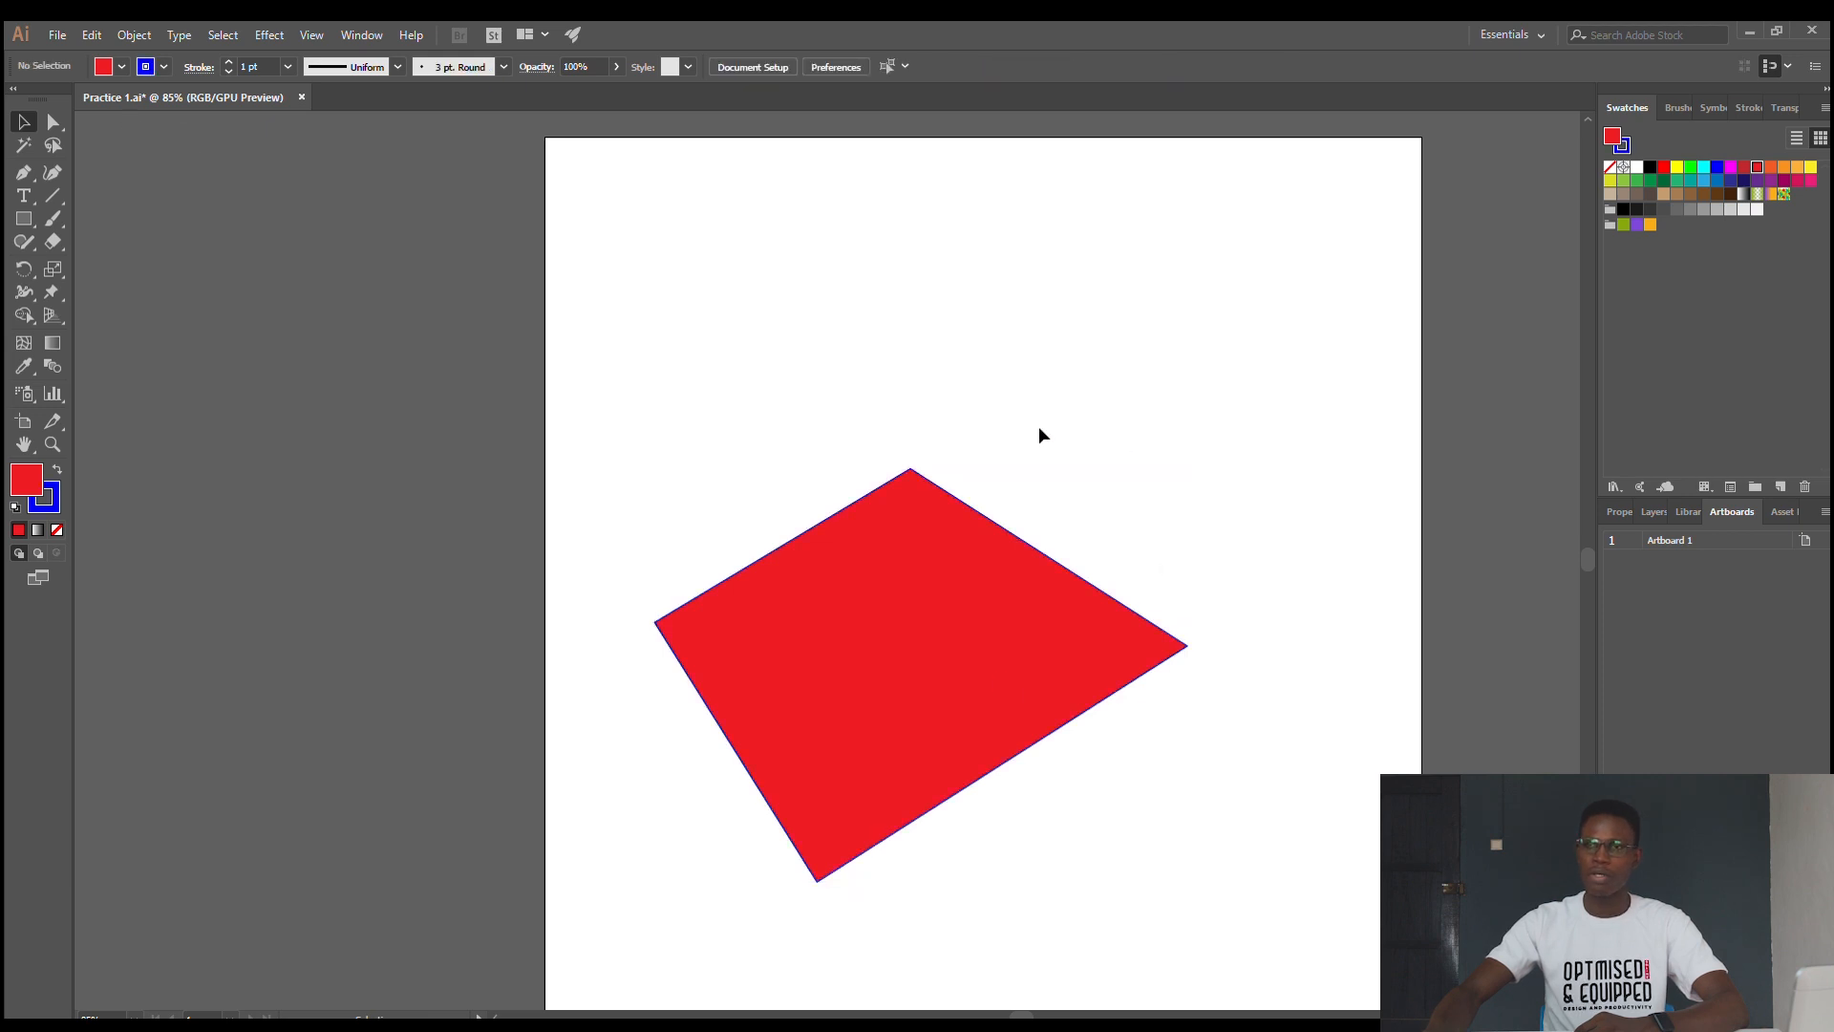
# - Select the red shape and raise its stroke weight to 28 pt
pyautogui.click(899, 560)
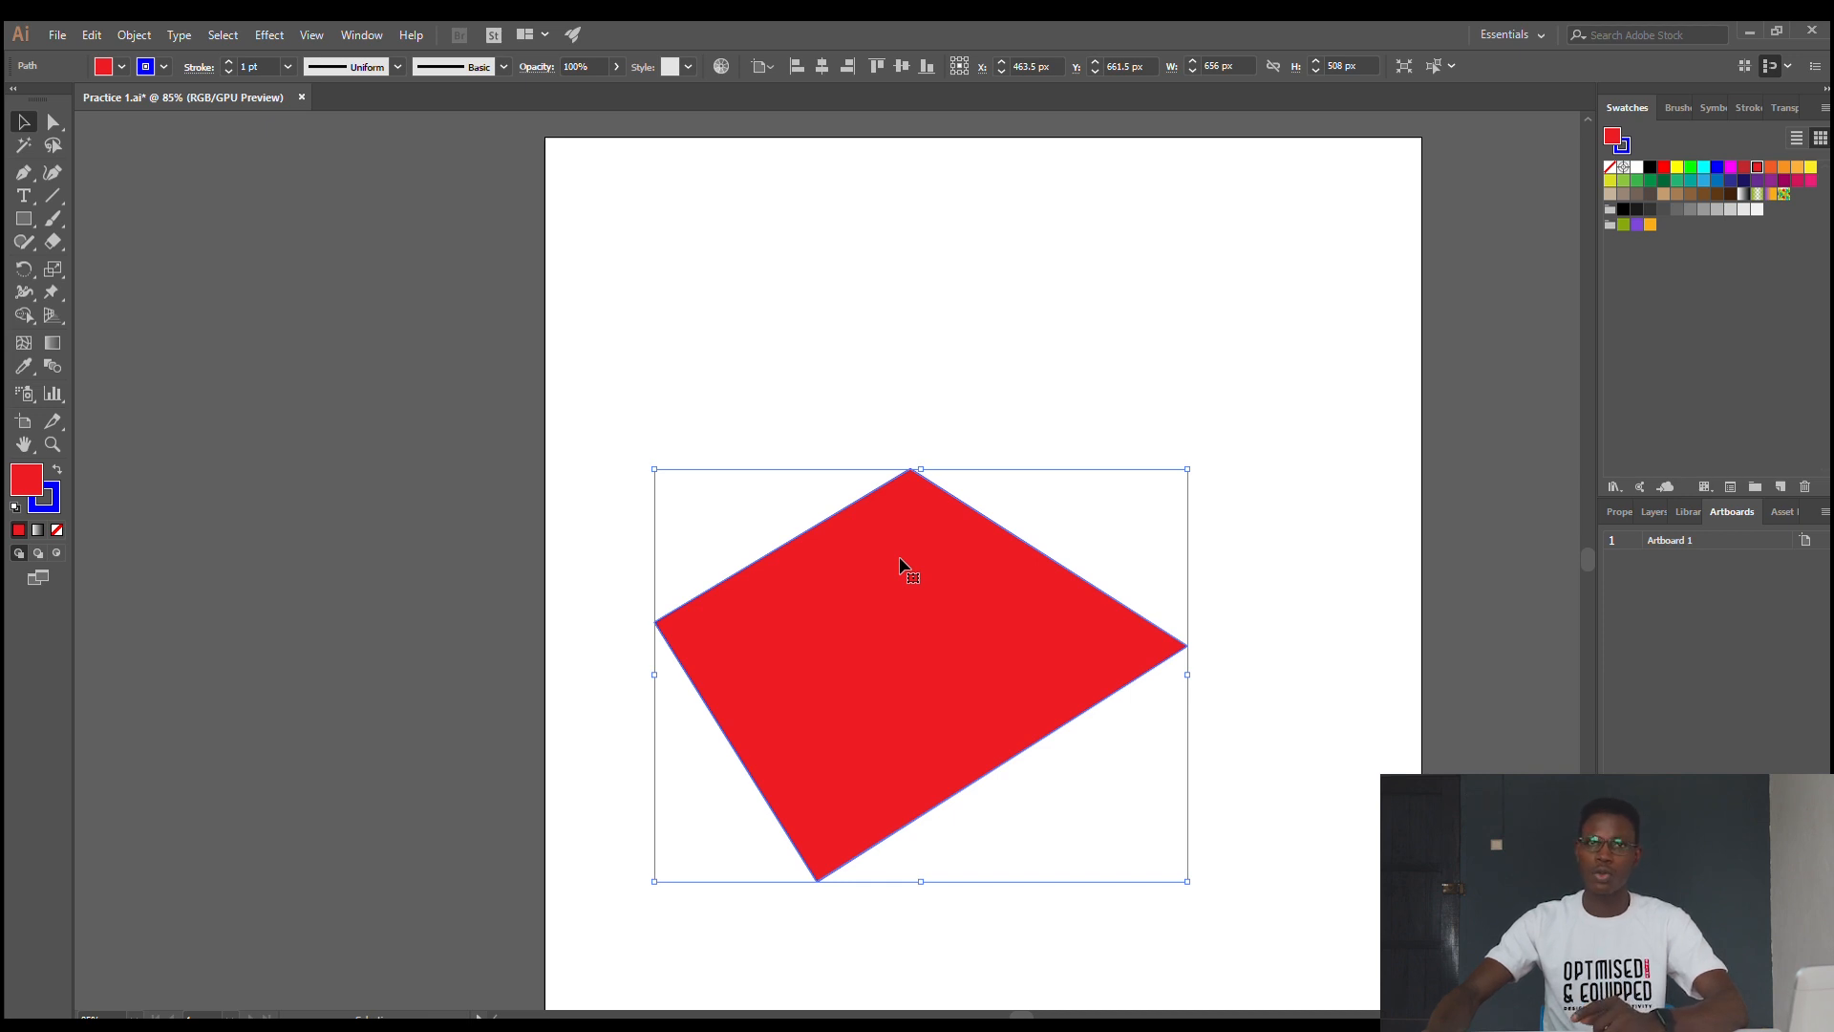
pyautogui.click(52, 144)
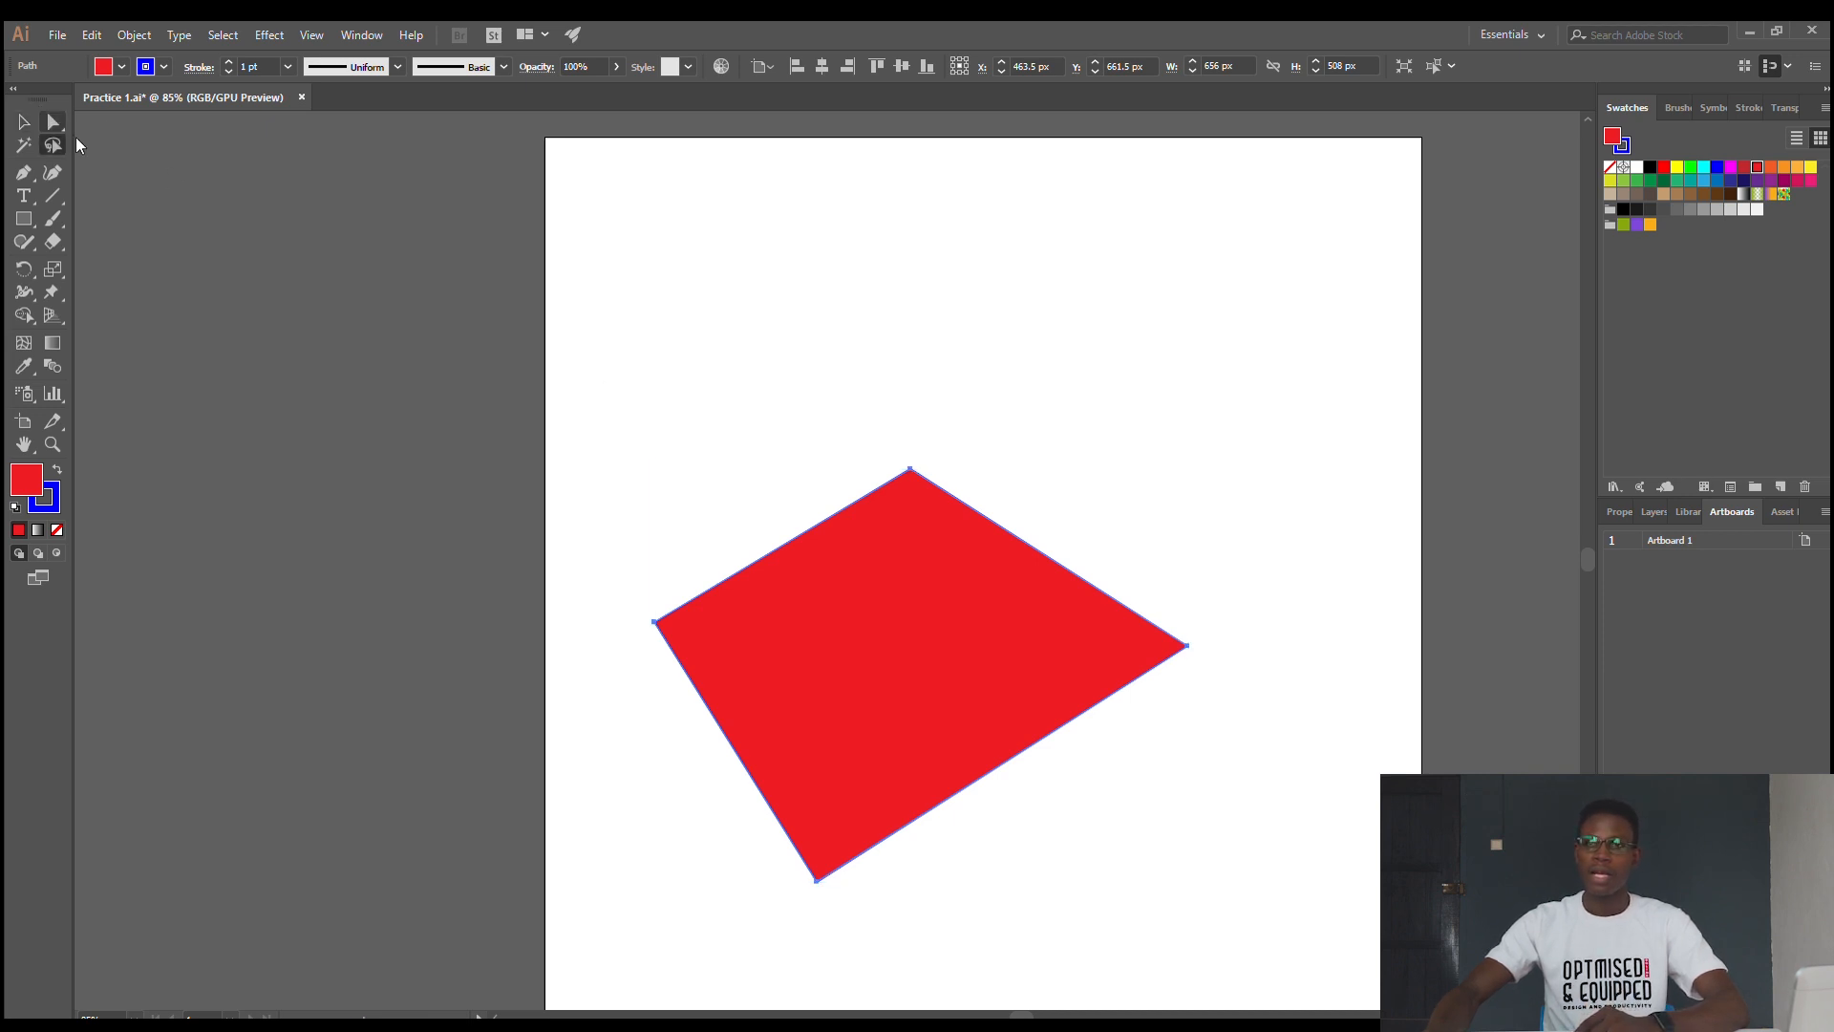
pyautogui.click(954, 588)
pyautogui.click(229, 62)
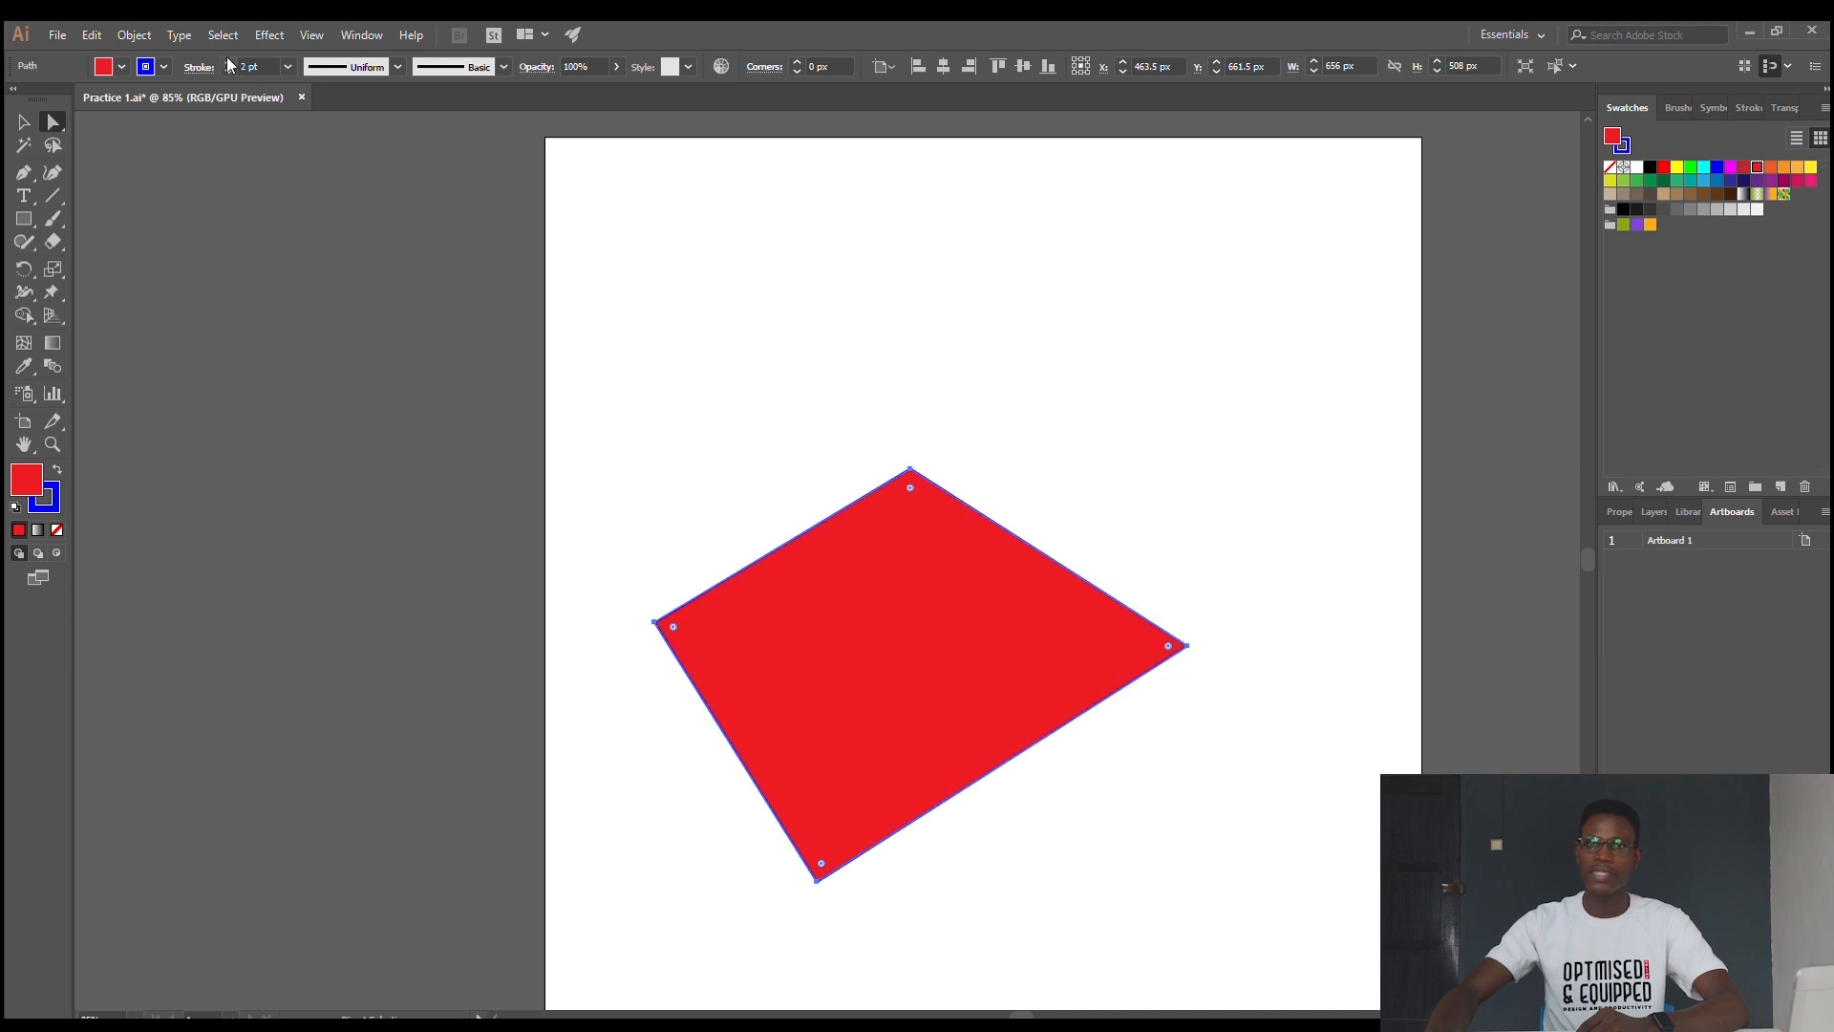
pyautogui.click(229, 62)
pyautogui.click(229, 62)
pyautogui.click(229, 62)
pyautogui.click(230, 63)
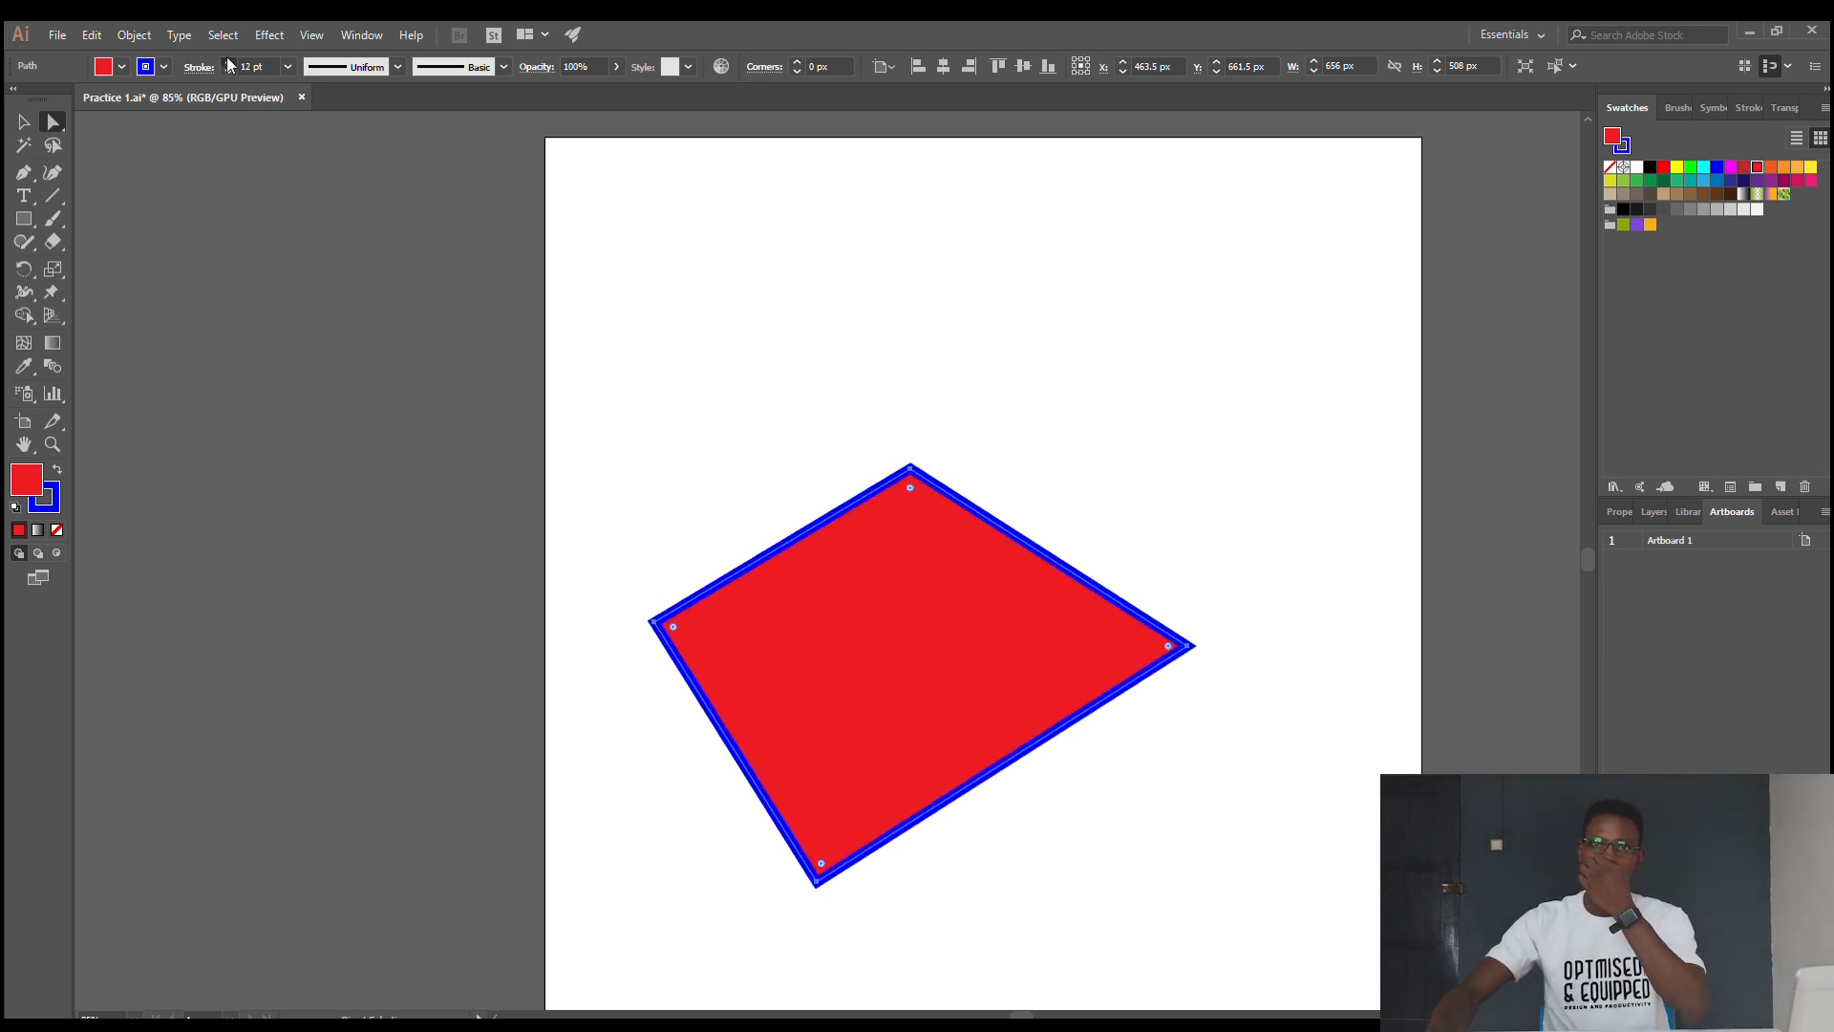
pyautogui.click(229, 62)
pyautogui.click(229, 62)
pyautogui.click(230, 62)
pyautogui.click(229, 62)
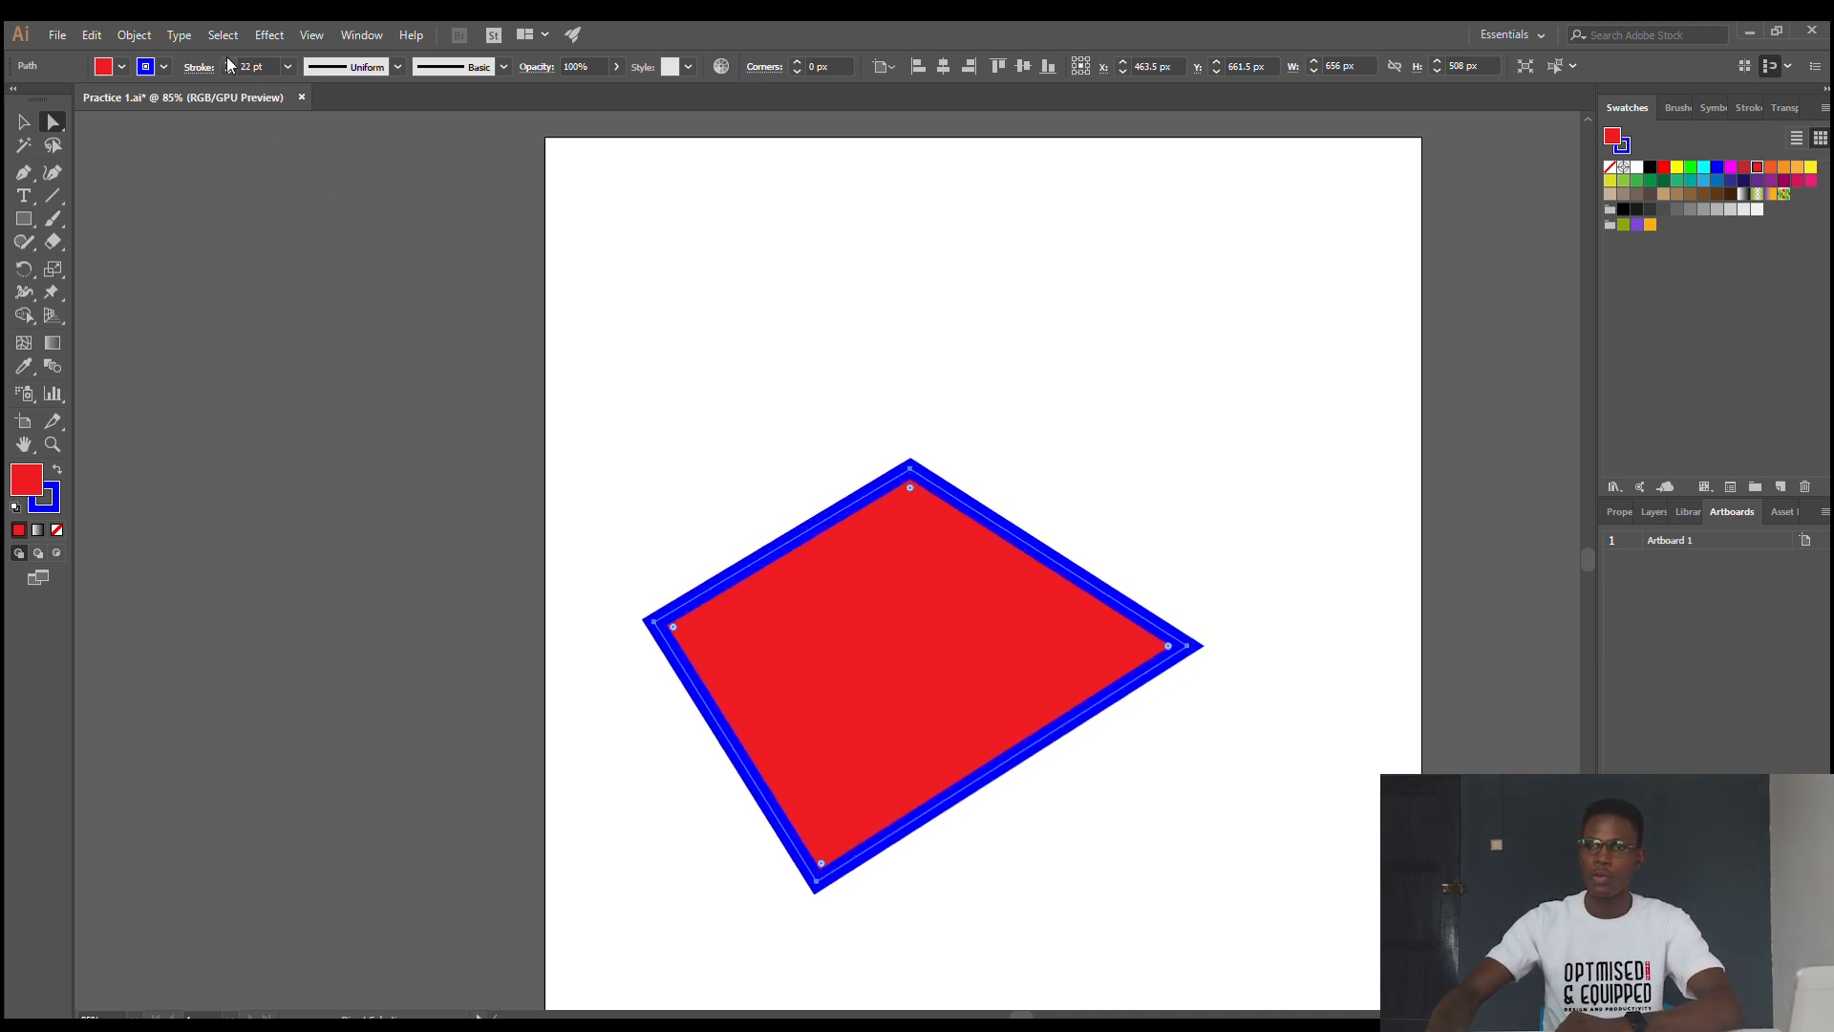
pyautogui.click(229, 62)
pyautogui.click(230, 63)
pyautogui.click(1061, 374)
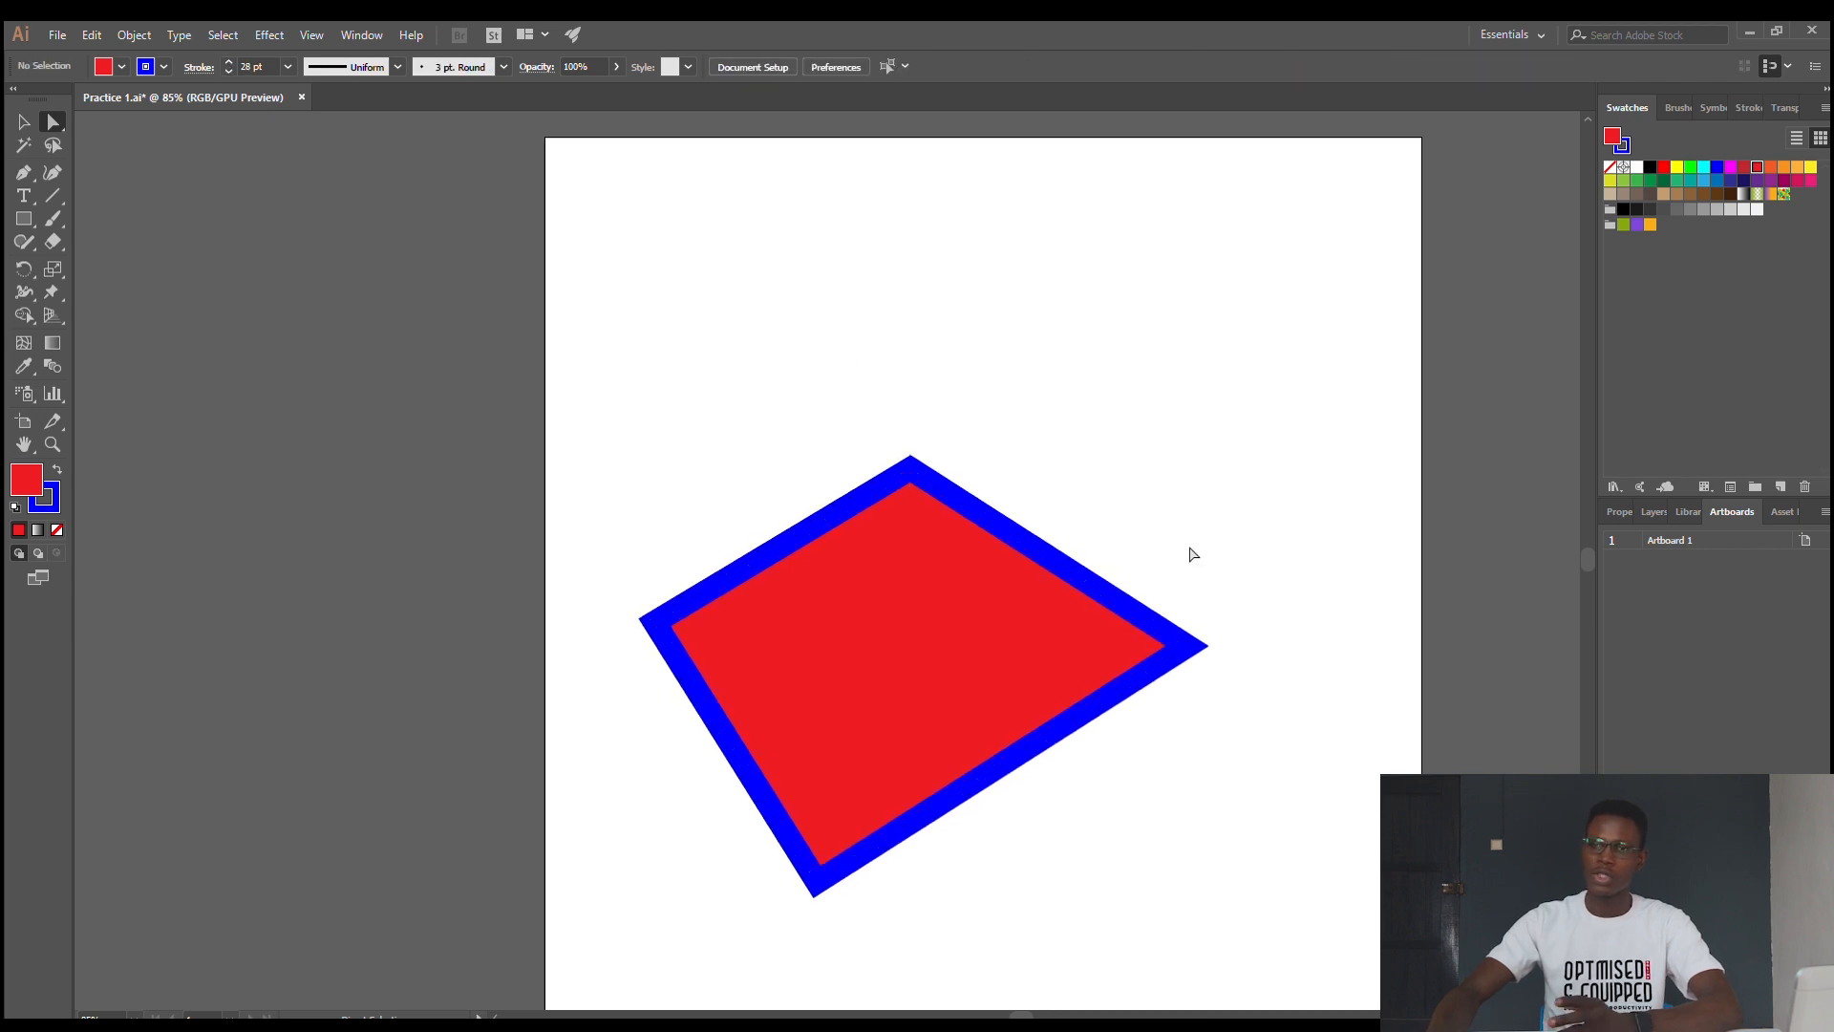
# - Remove the blue stroke from the red shape by setting the stroke to None
pyautogui.click(971, 608)
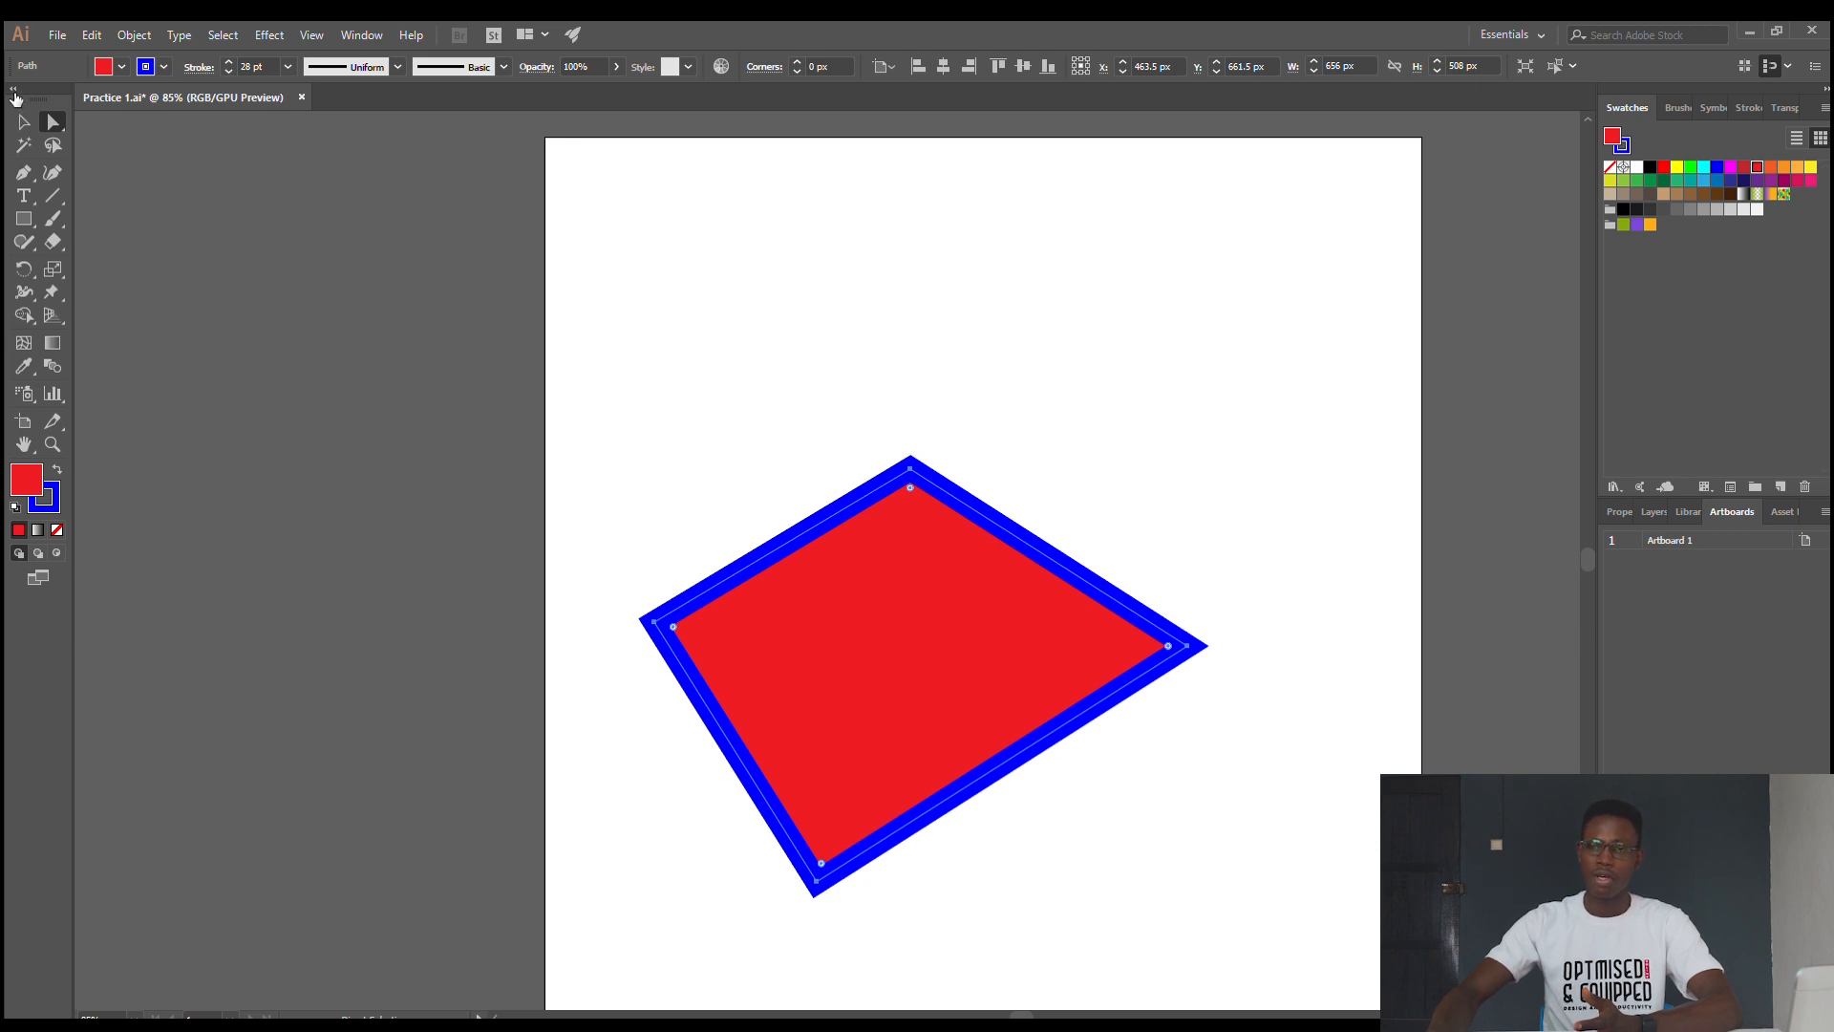
pyautogui.press('/')
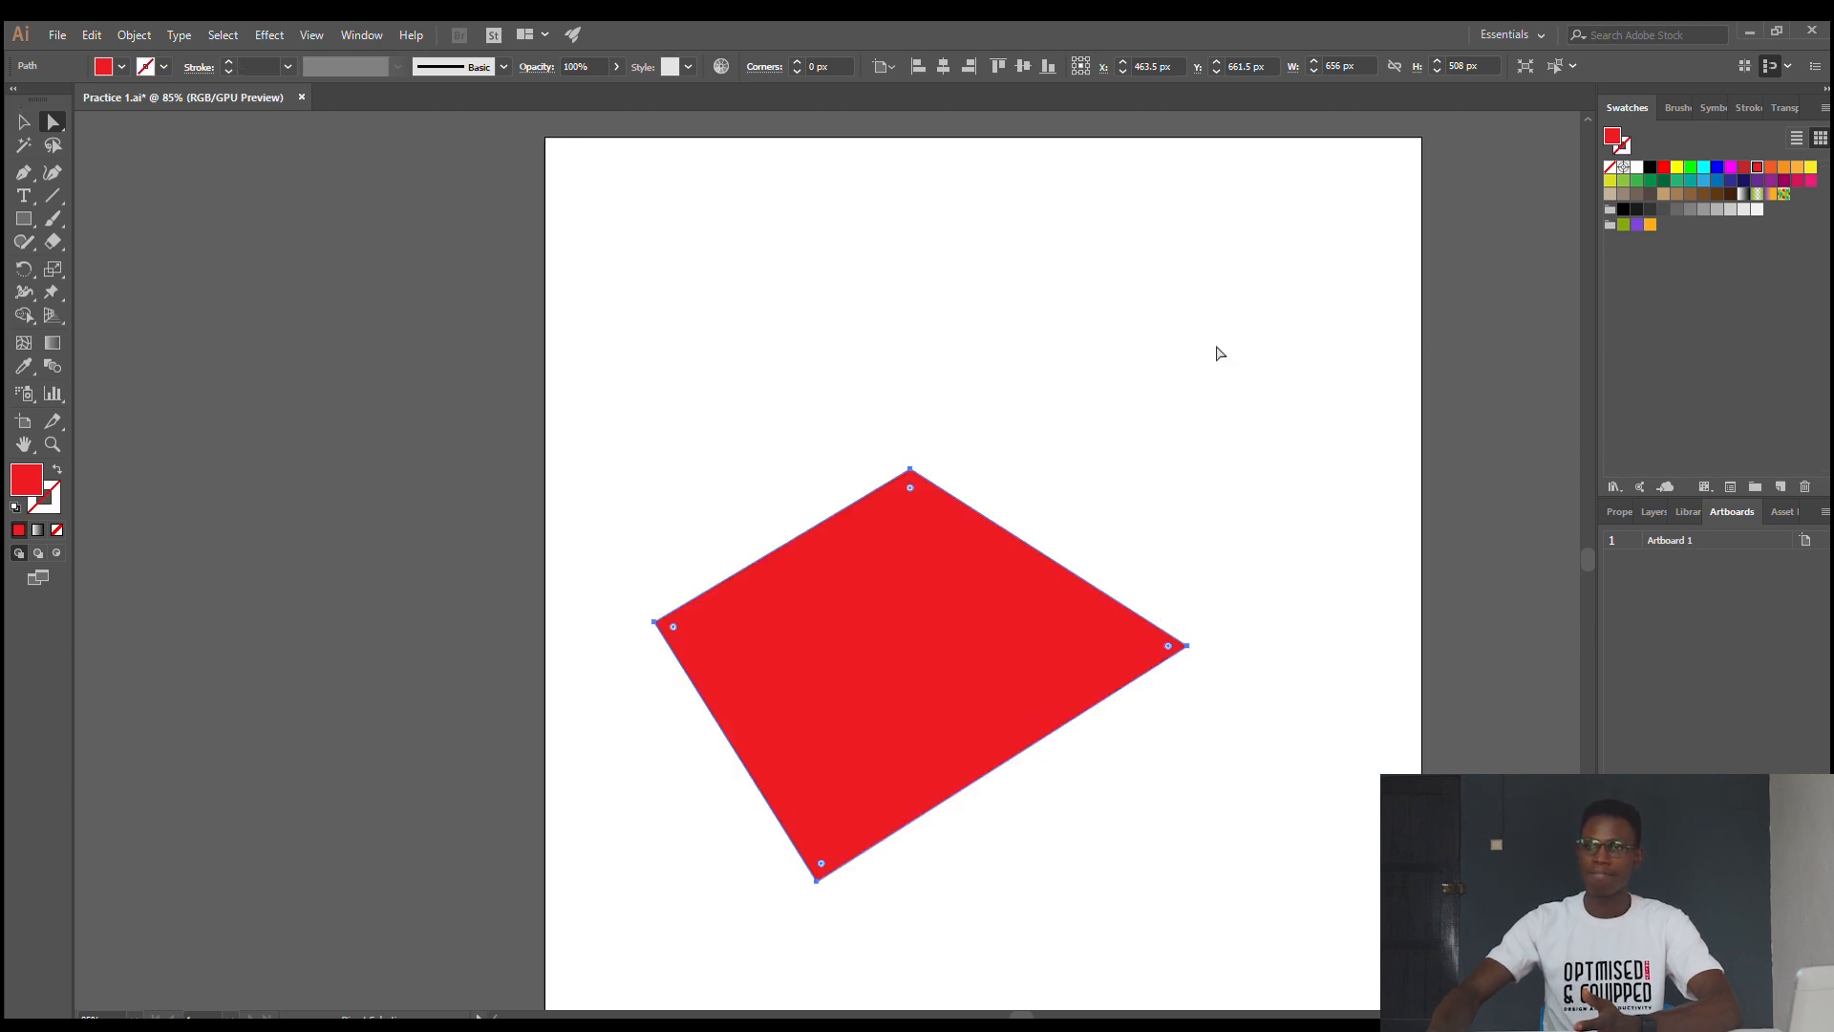
pyautogui.click(1209, 343)
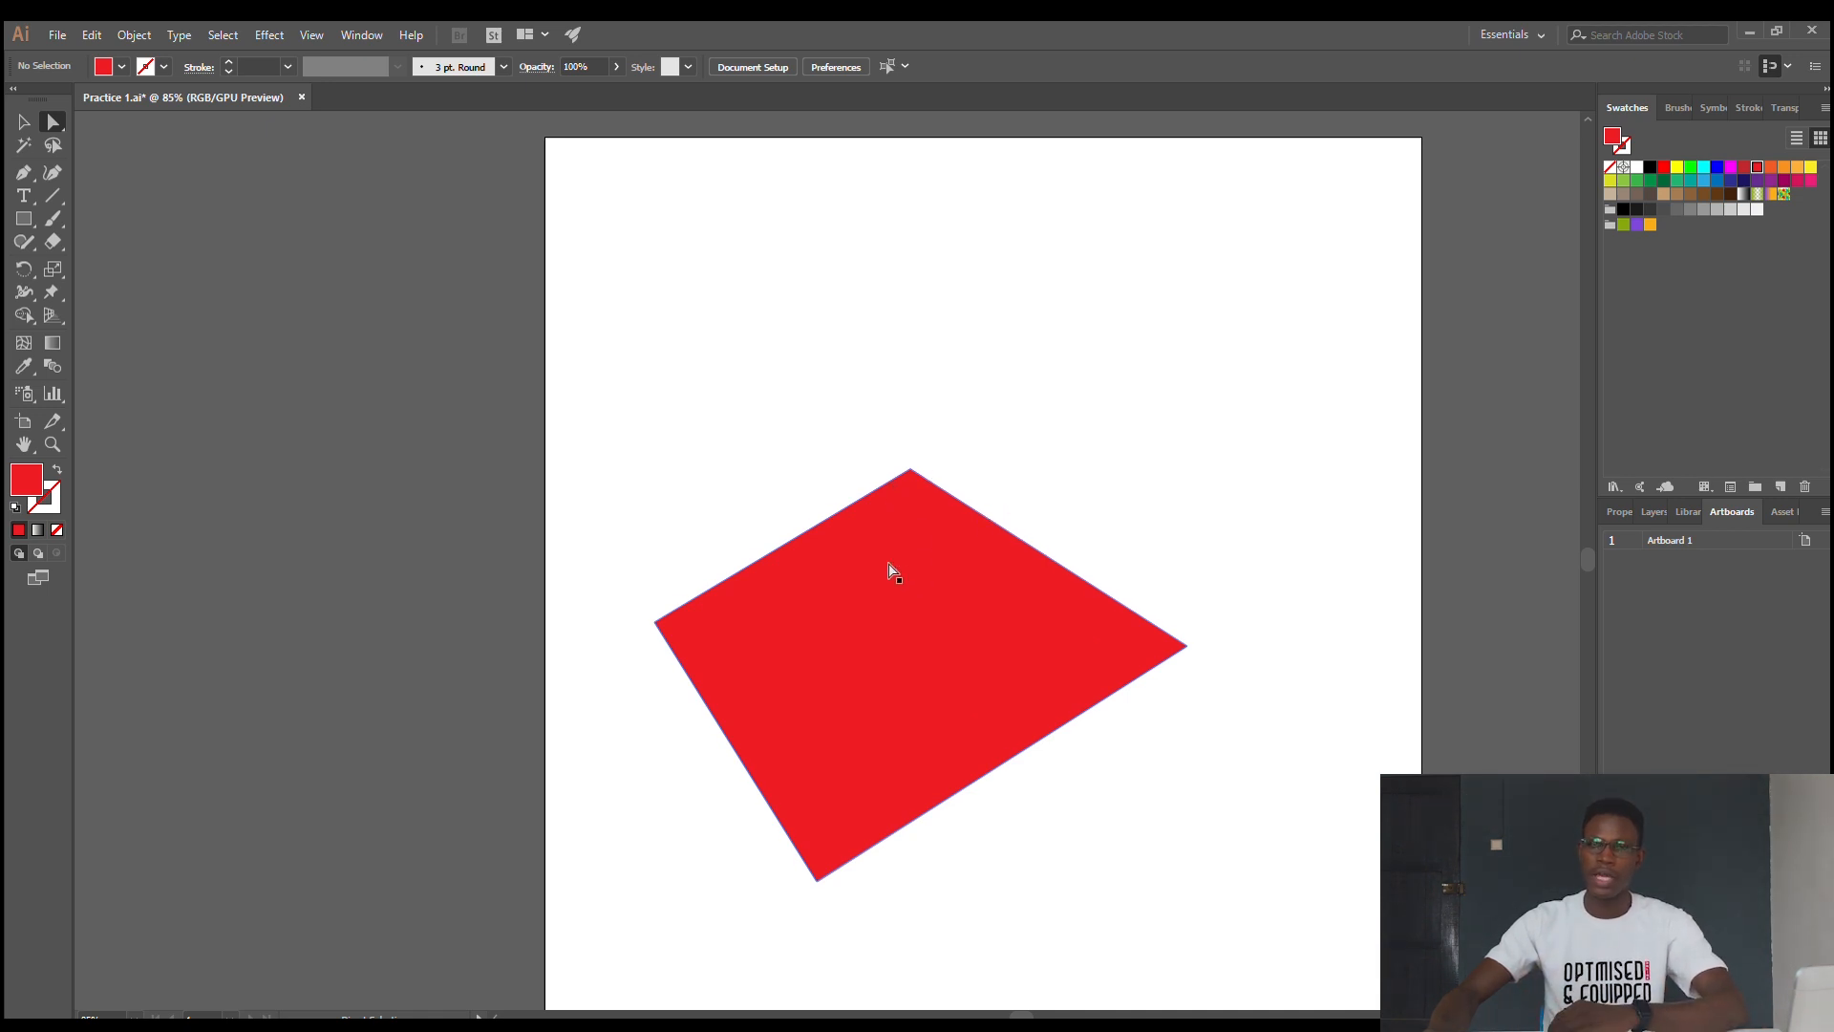
# - Reshape the red shape with Direct Selection by moving its top anchor point to above its right corner
pyautogui.click(979, 516)
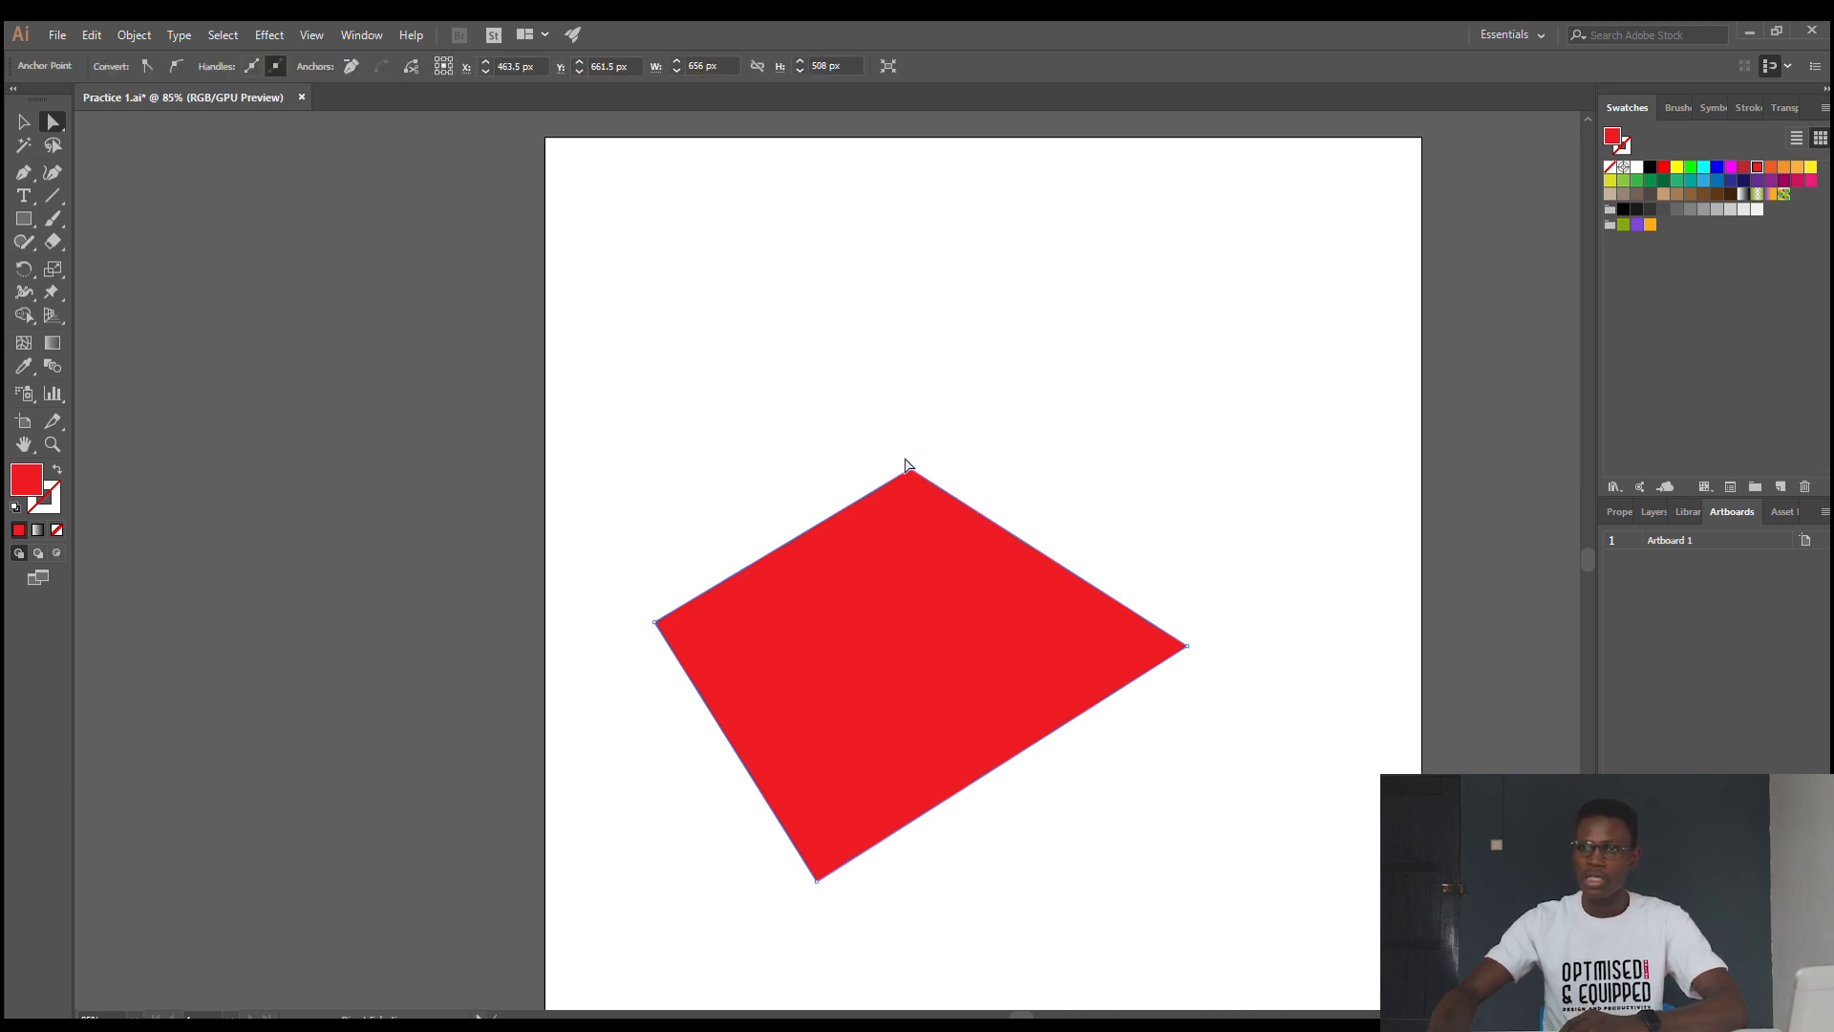
pyautogui.moveTo(905, 465); pyautogui.dragTo(1237, 490)
pyautogui.click(164, 181)
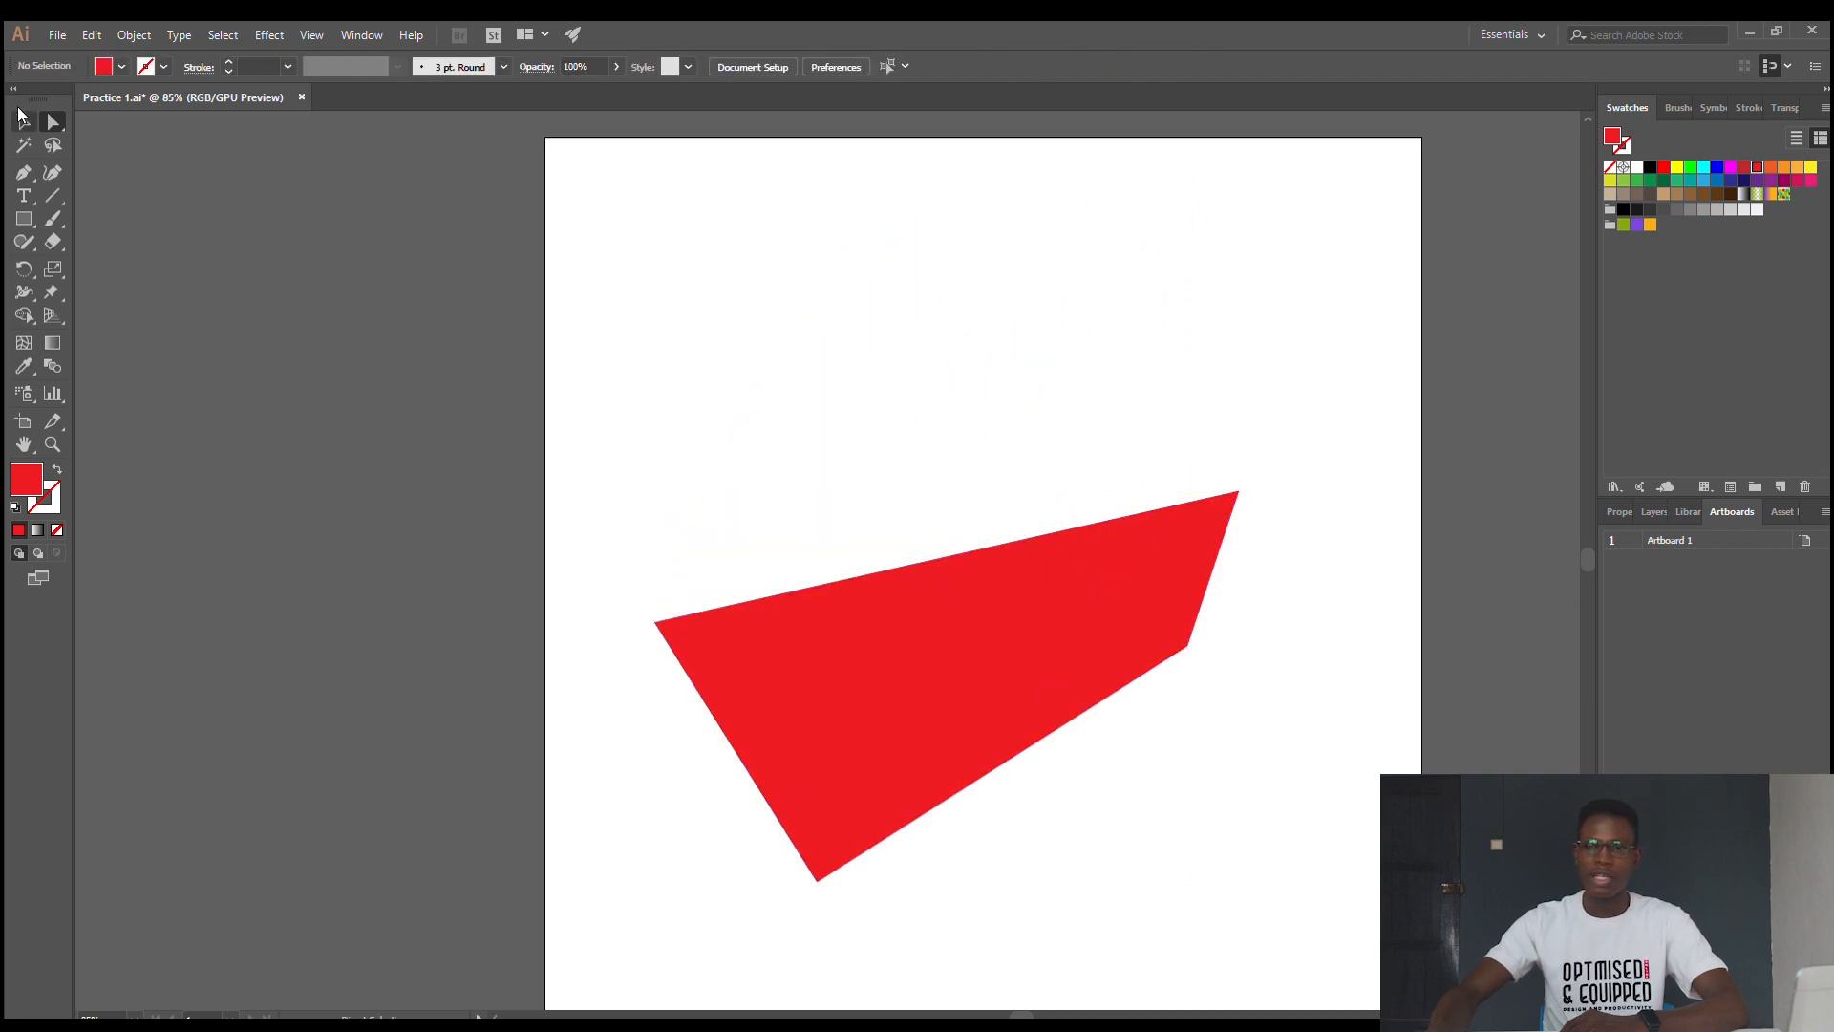
# - Move the whole red shape up and slightly left on the artboard, to about X 422 px, Y 494 px
pyautogui.click(19, 117)
pyautogui.click(1113, 565)
pyautogui.moveTo(1013, 668); pyautogui.dragTo(947, 617)
pyautogui.moveTo(846, 676); pyautogui.dragTo(958, 512)
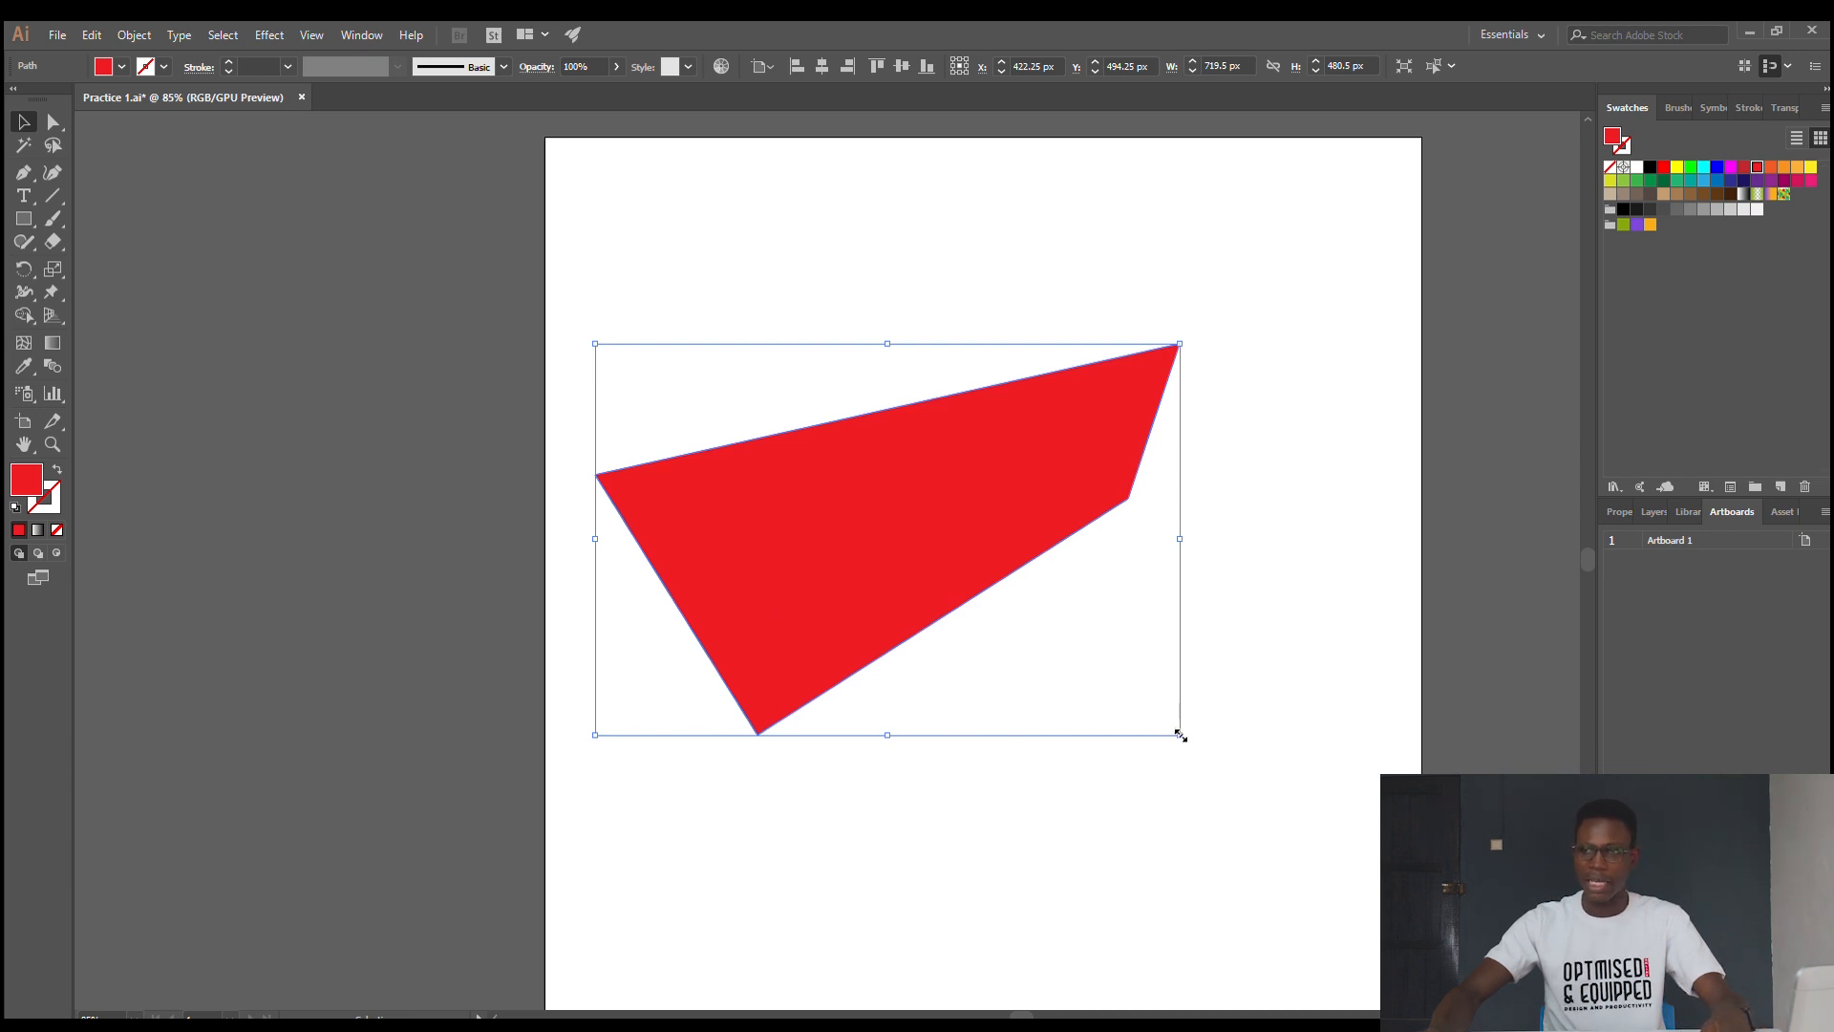
# - Scale the red shape proportionally to about 808 by 539 px and center it horizontally and vertically on the artboard
pyautogui.moveTo(1180, 734); pyautogui.dragTo(1314, 850)
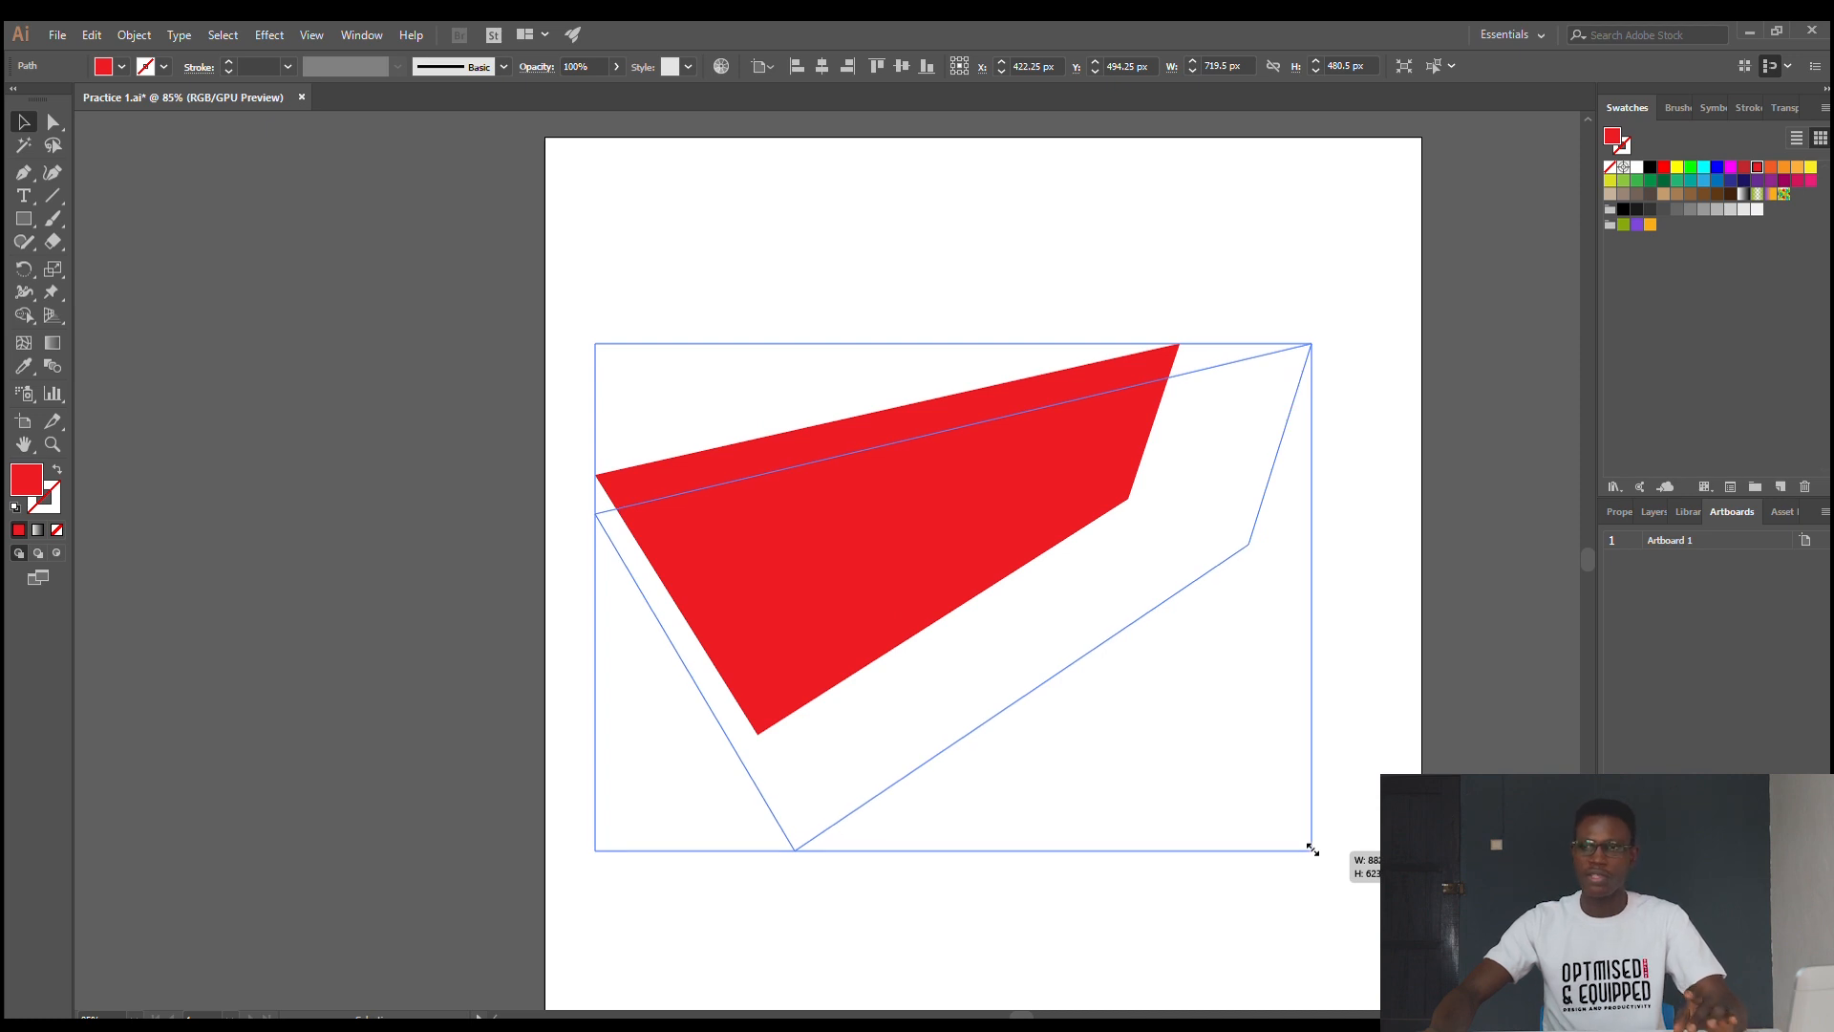
pyautogui.moveTo(1313, 850); pyautogui.dragTo(926, 432)
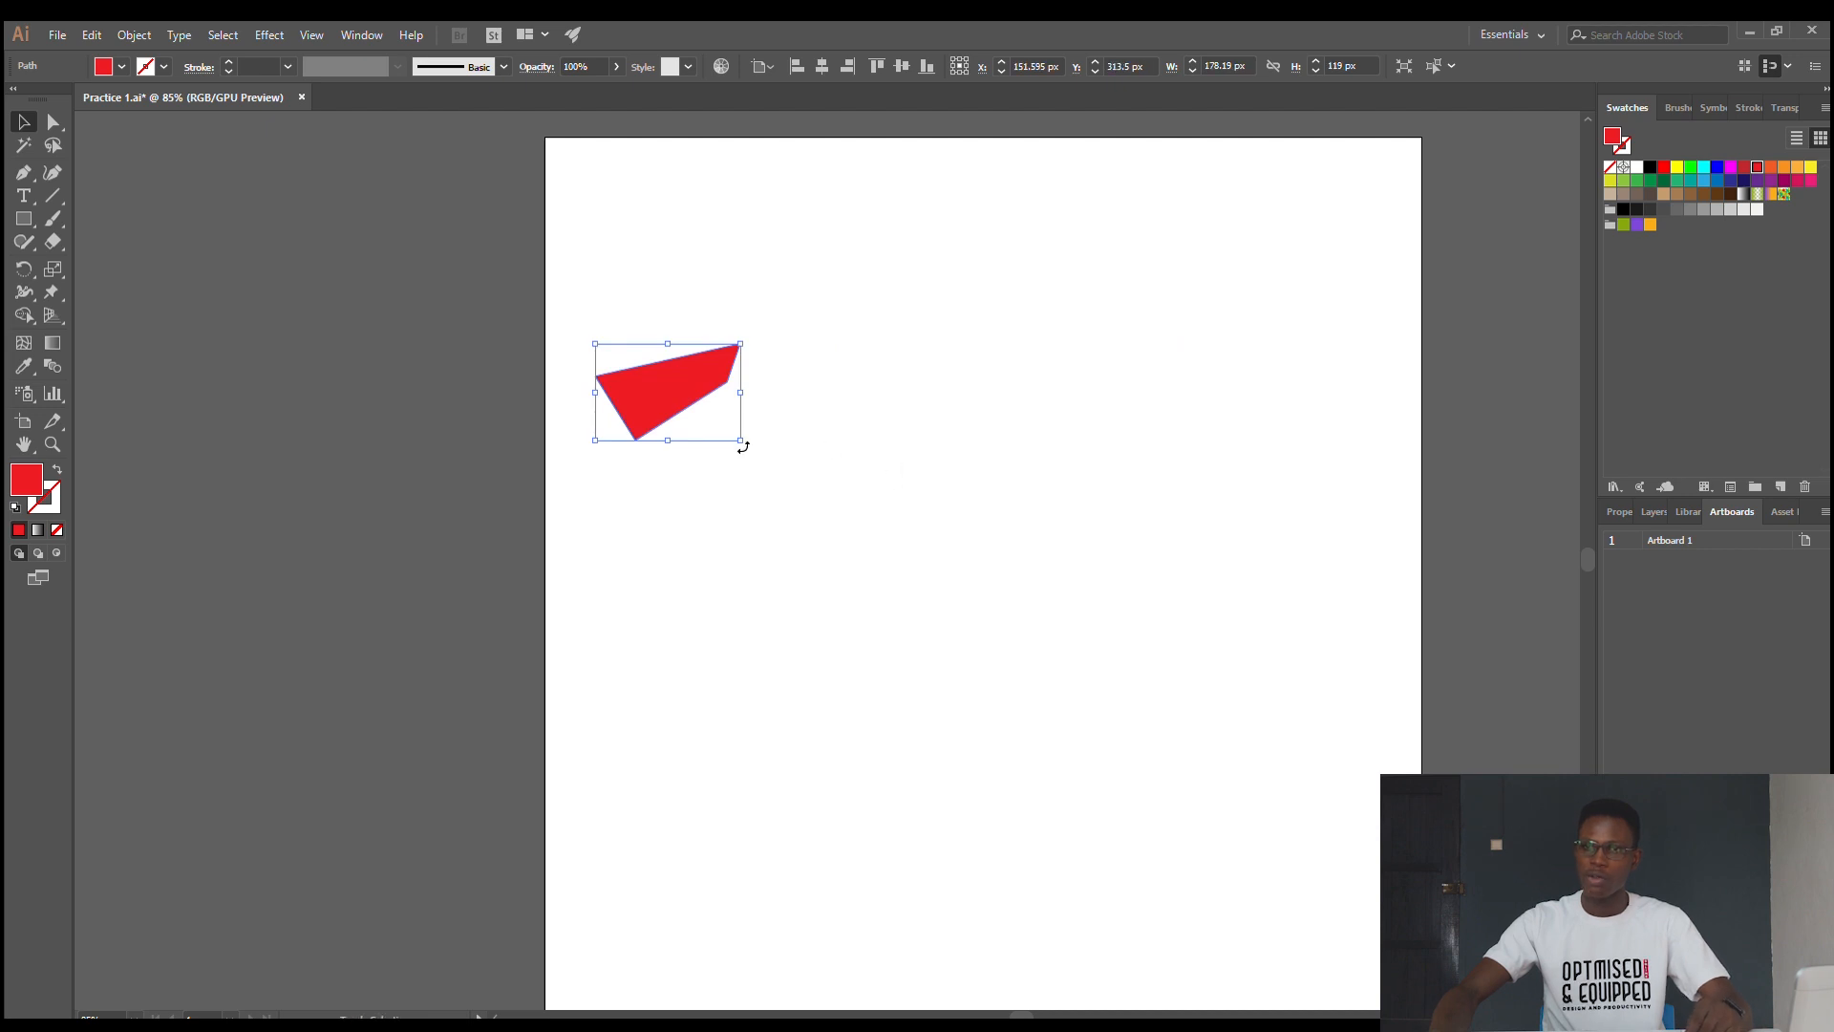
pyautogui.moveTo(742, 442); pyautogui.dragTo(1085, 806)
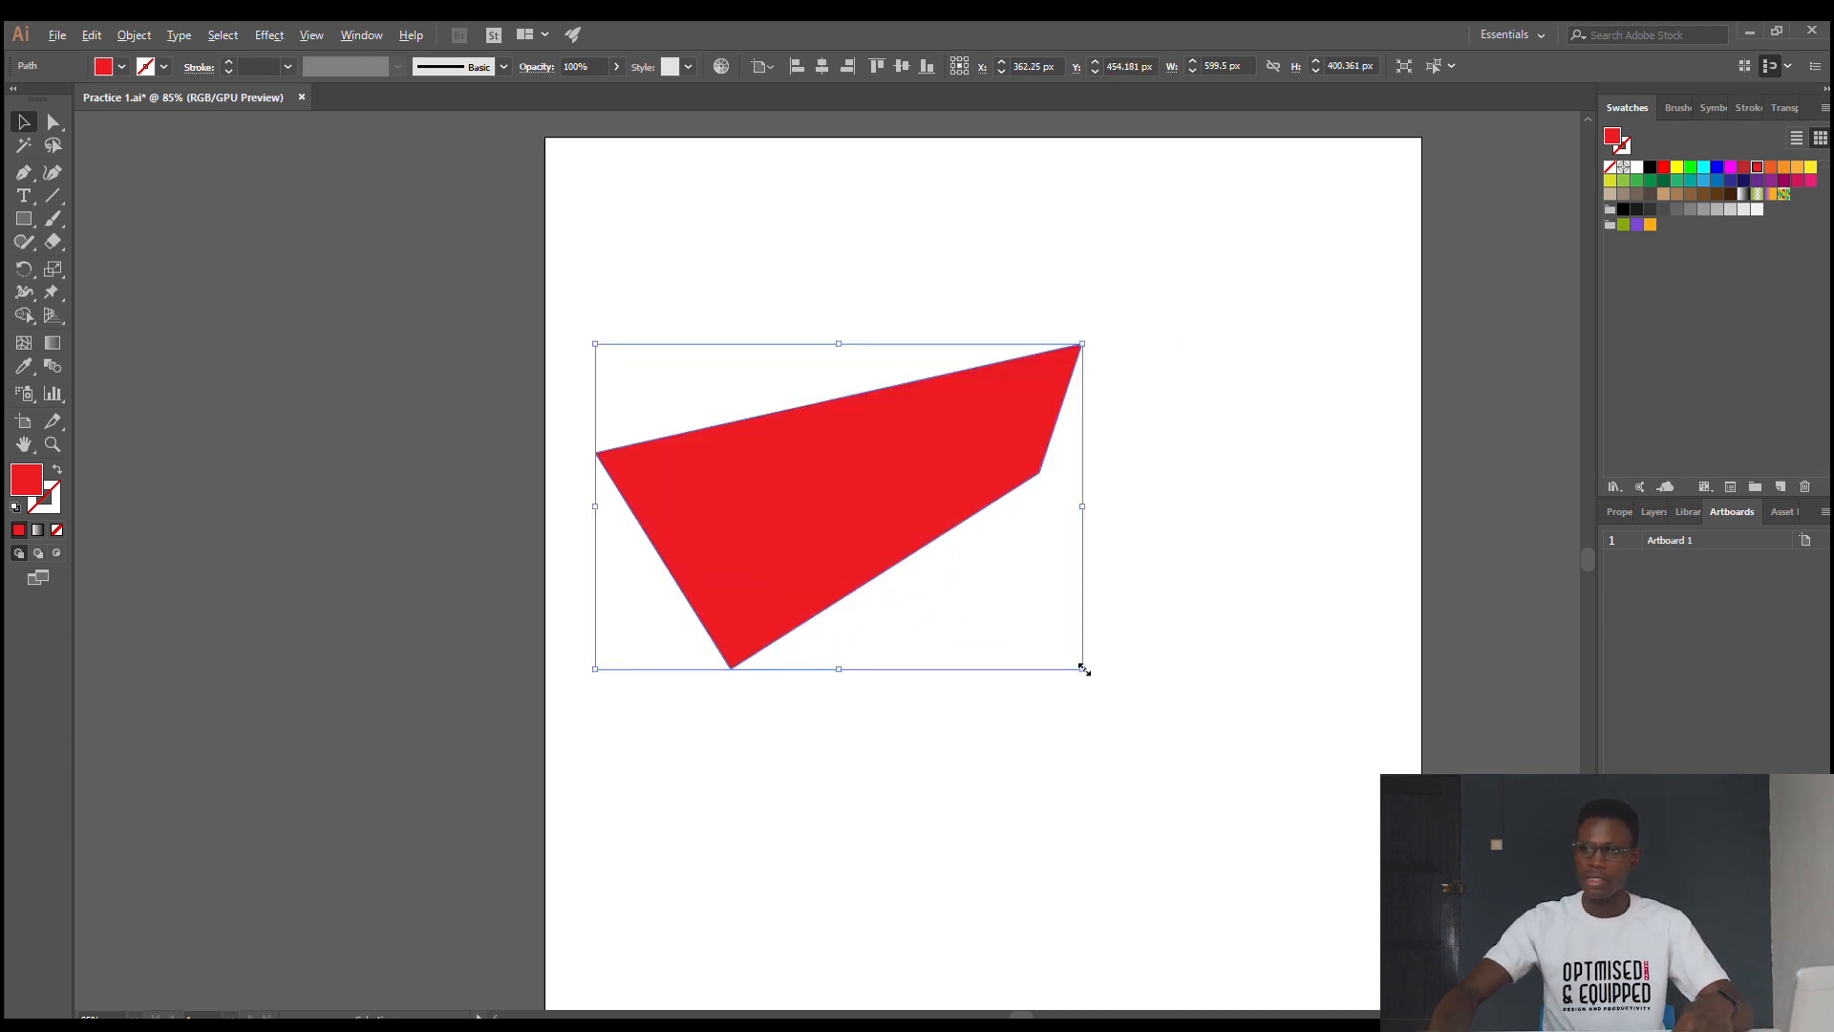
pyautogui.moveTo(1083, 668); pyautogui.dragTo(1156, 917)
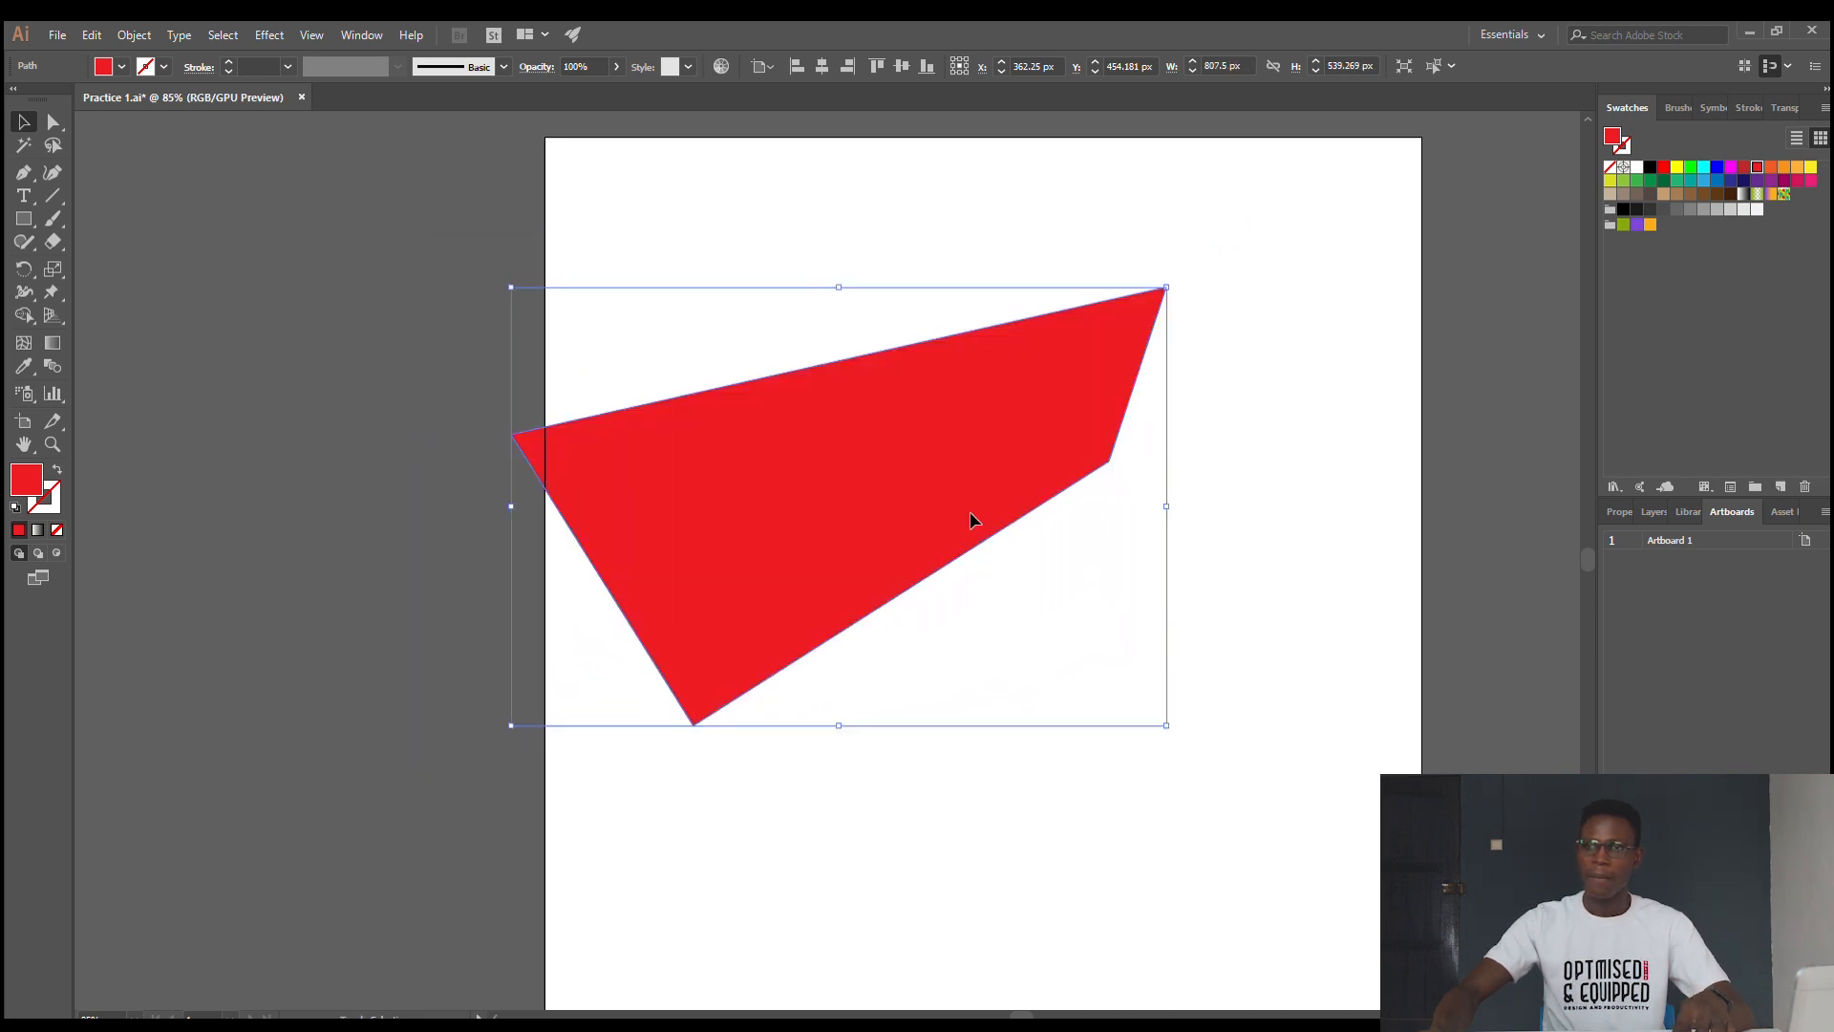
pyautogui.click(821, 65)
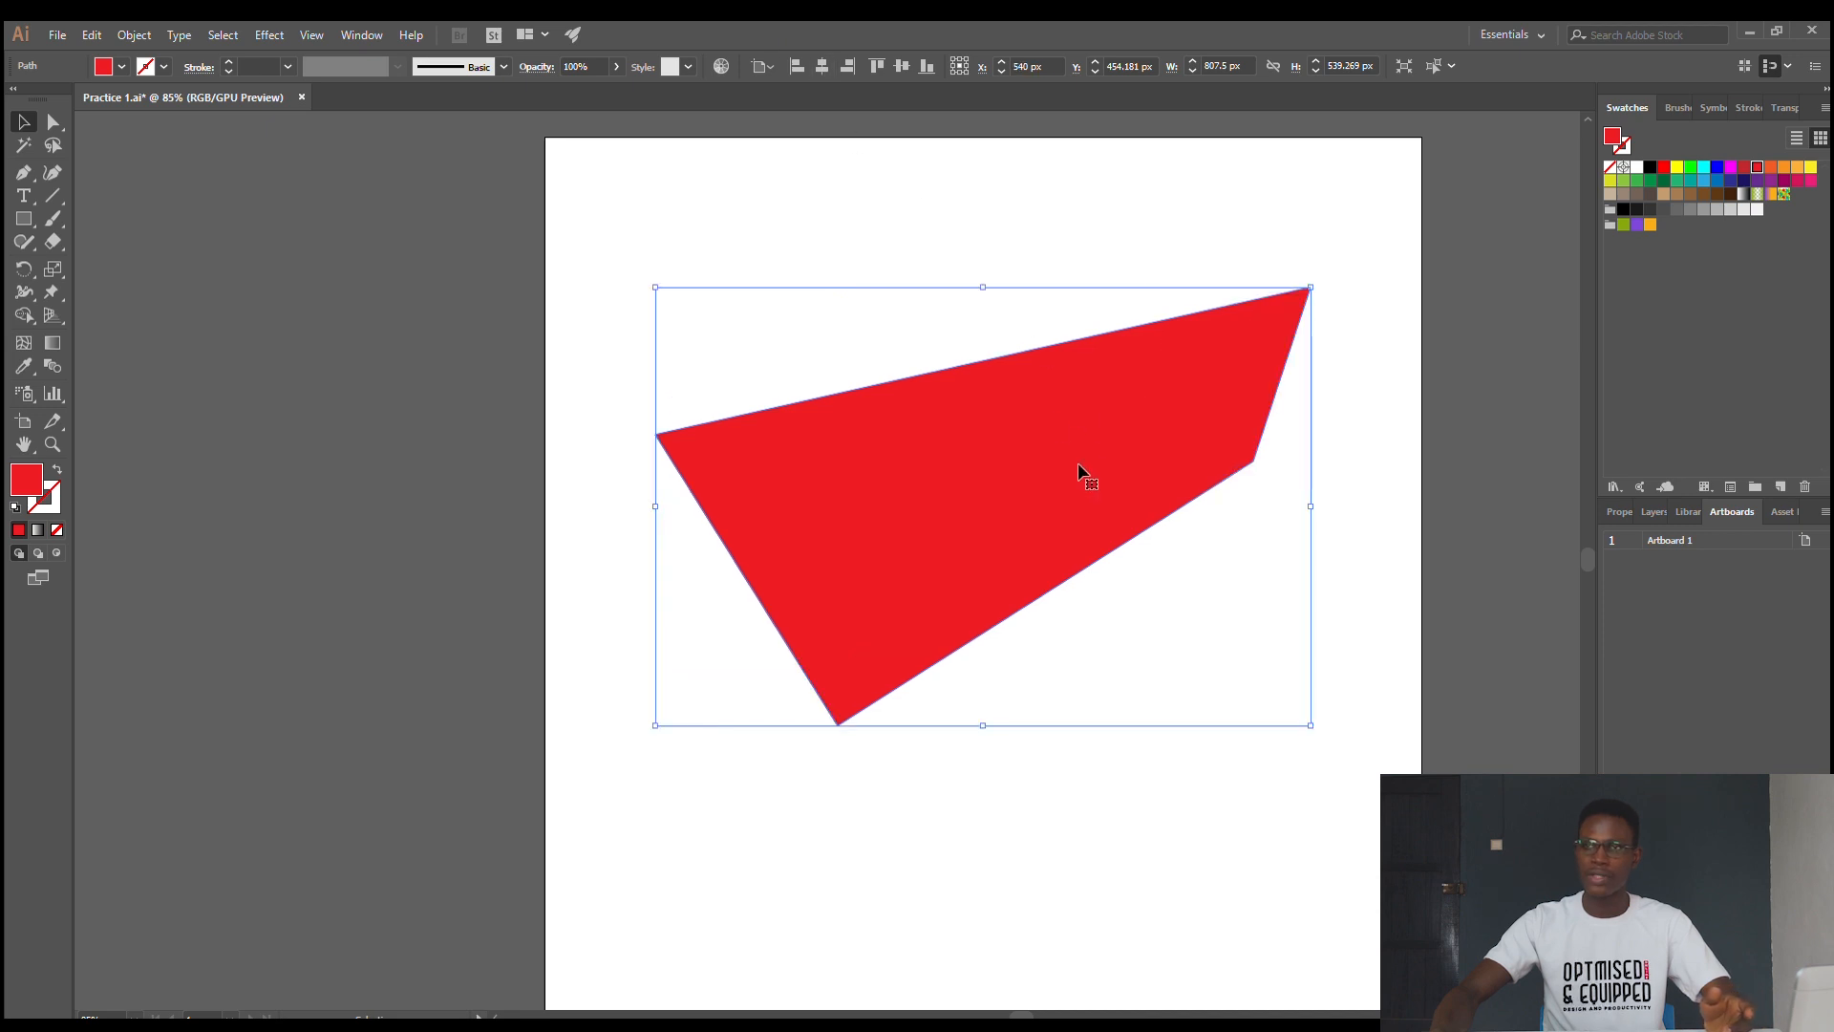
pyautogui.click(901, 65)
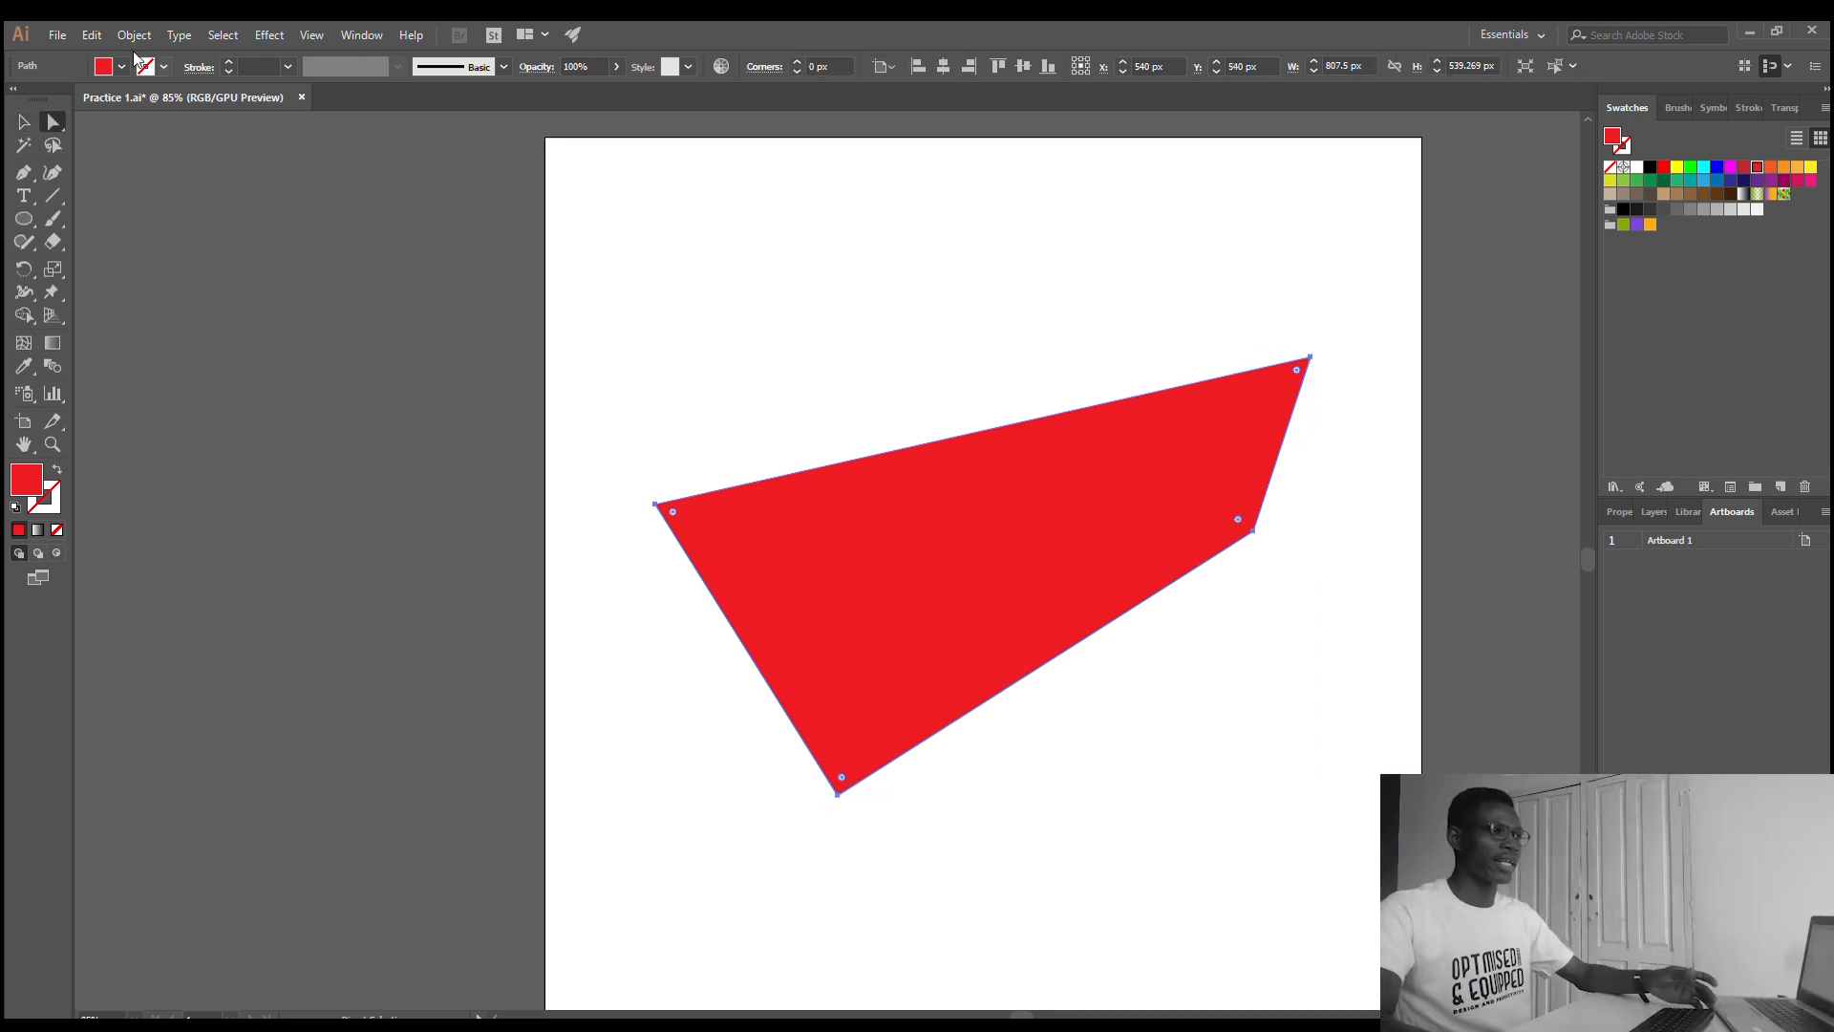
# - Scale the red shape proportionally about its center to about 439 by 293 px, centered on the artboard
pyautogui.press('v')
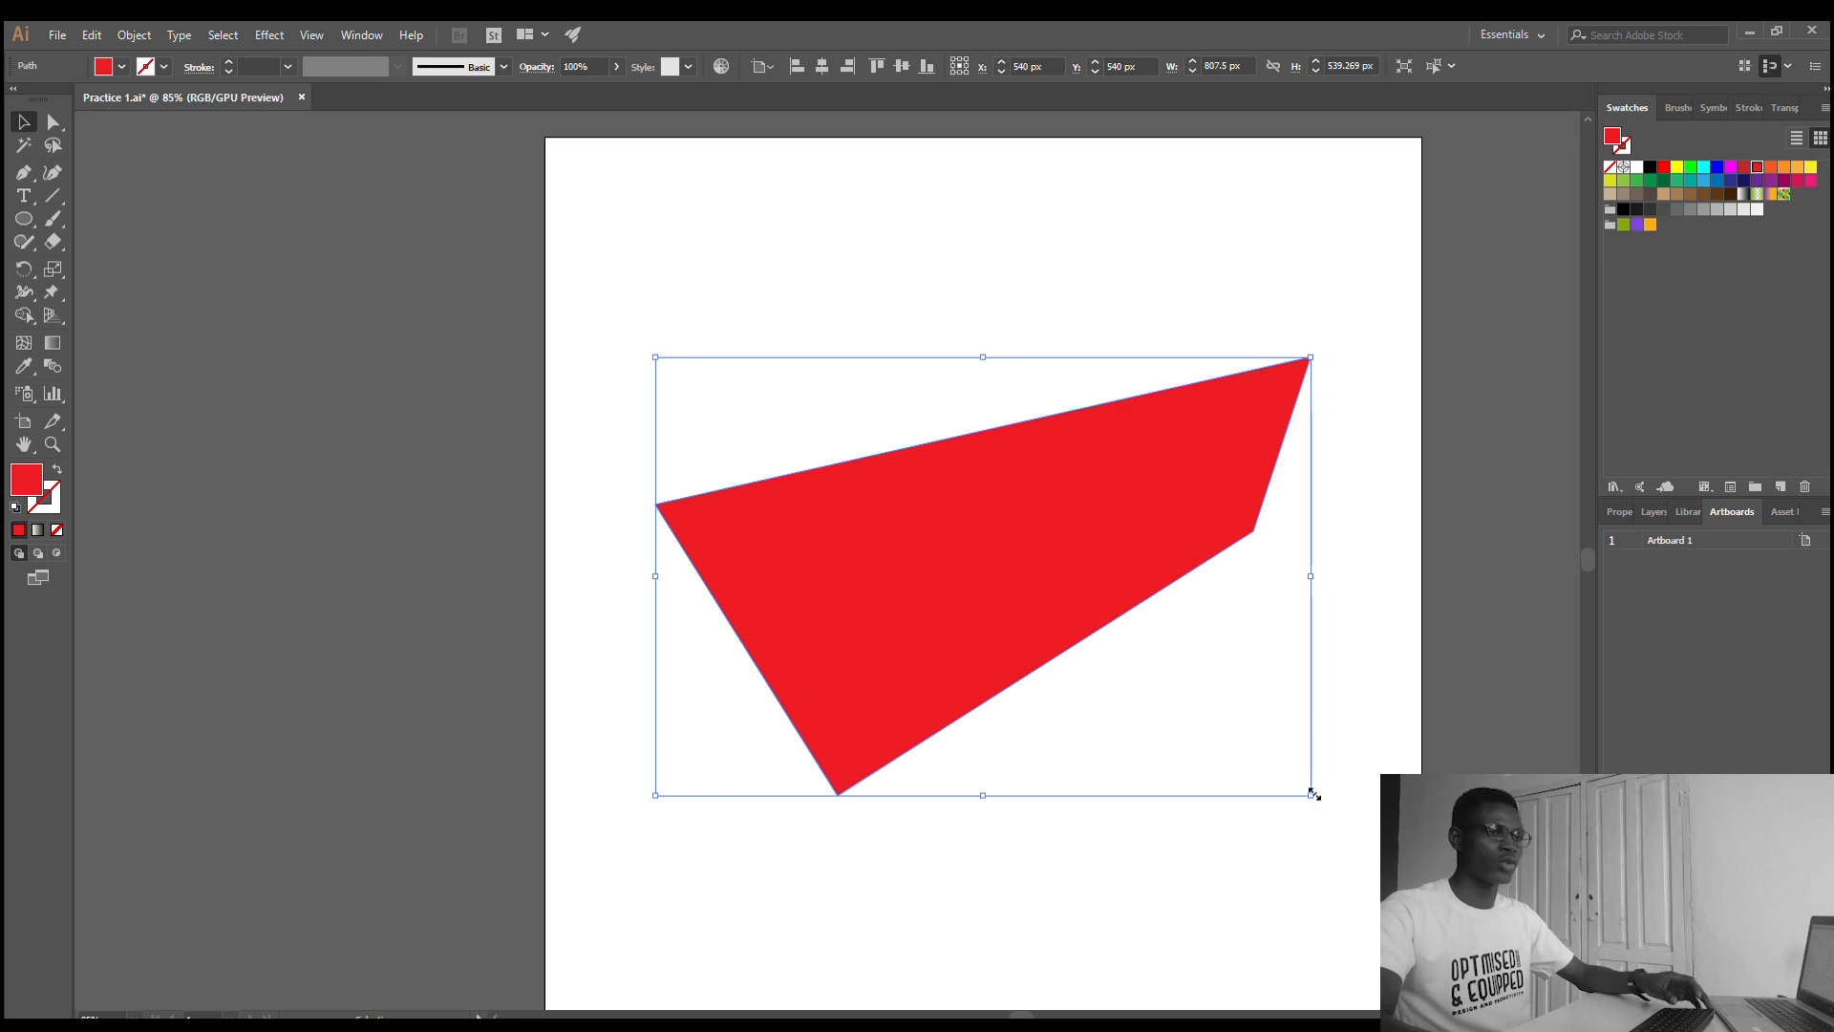
pyautogui.moveTo(1312, 792); pyautogui.dragTo(1130, 433)
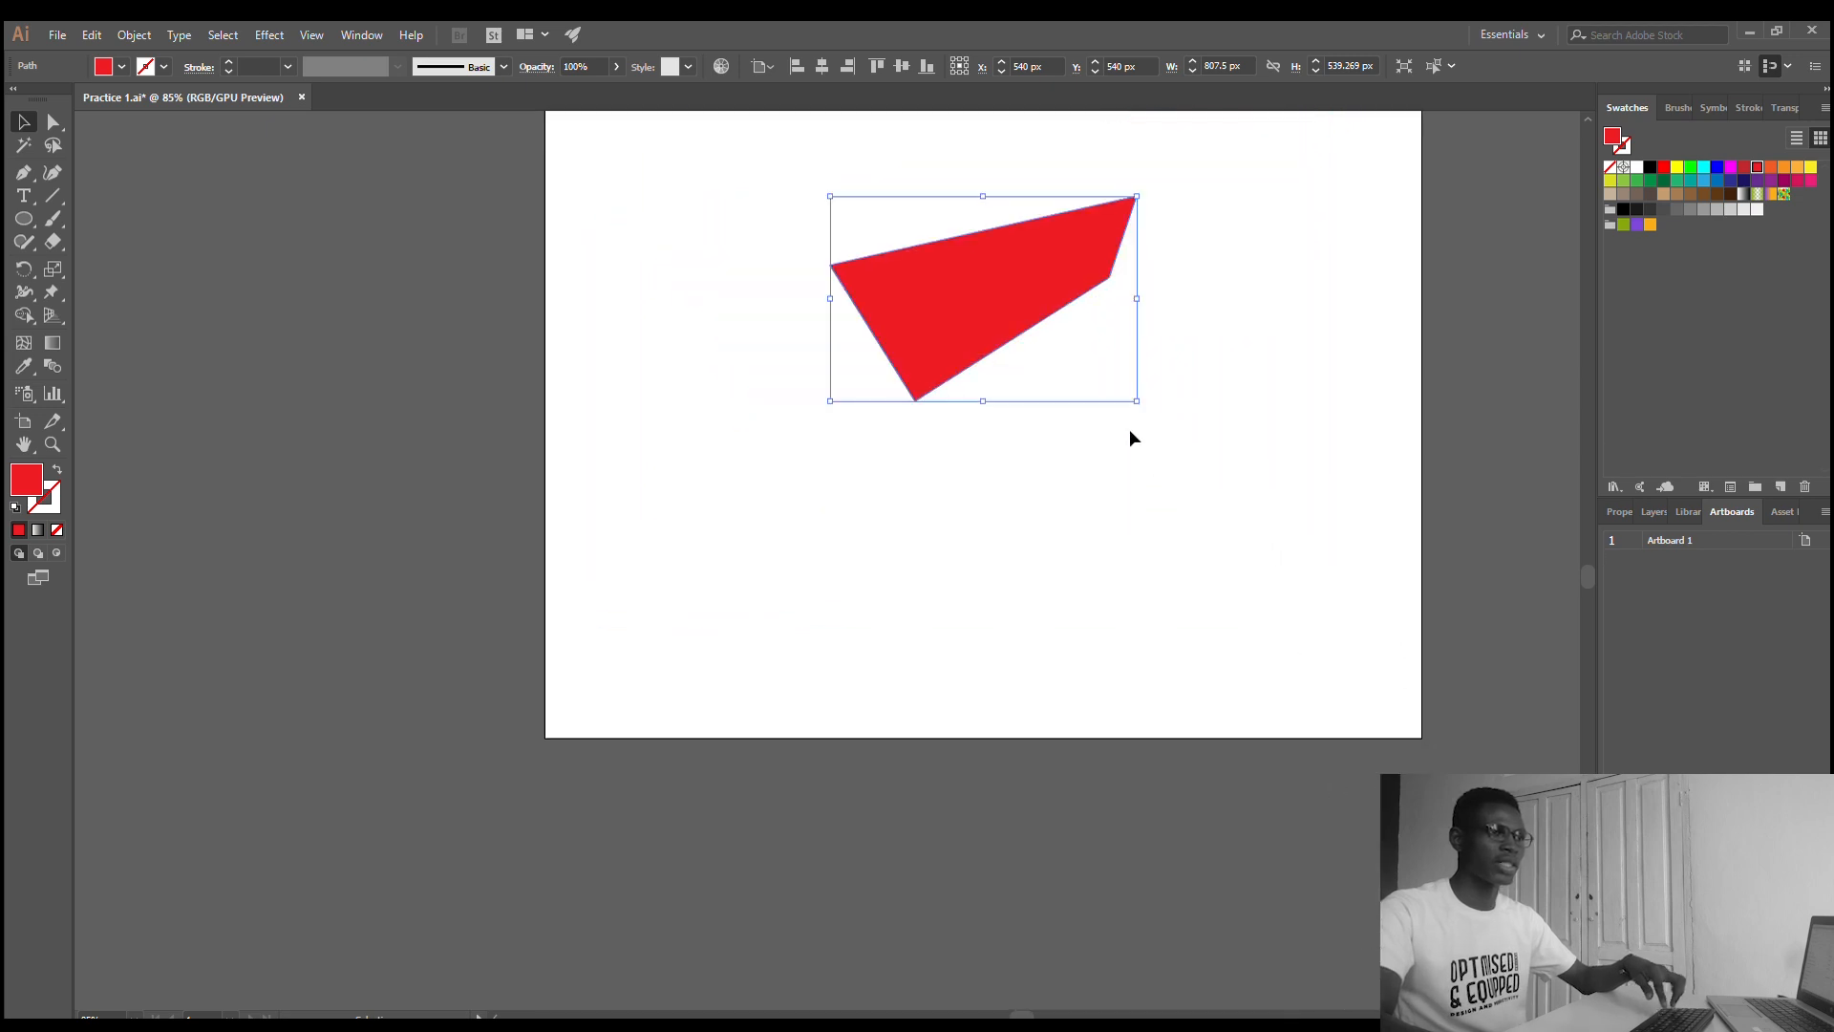
pyautogui.scroll(3, 1184, 317)
pyautogui.scroll(1, 1177, 354)
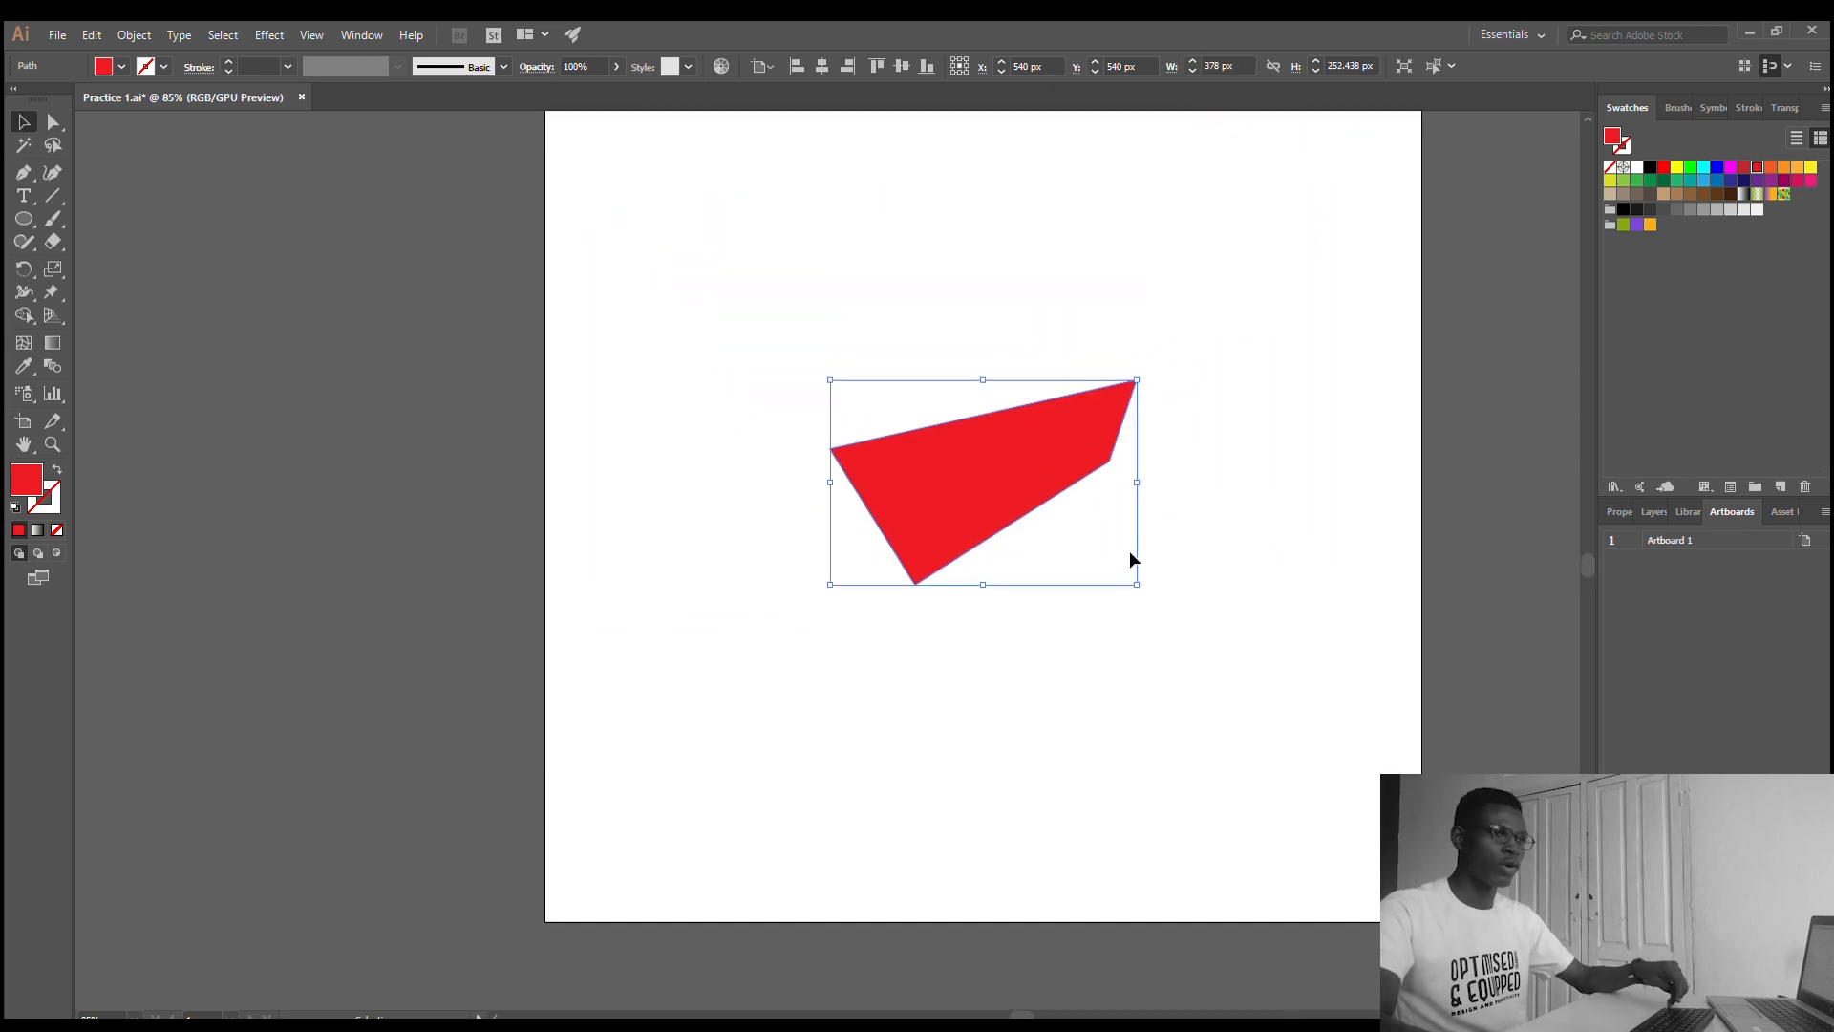
pyautogui.moveTo(1136, 584); pyautogui.dragTo(1185, 638)
pyautogui.click(822, 66)
pyautogui.click(879, 66)
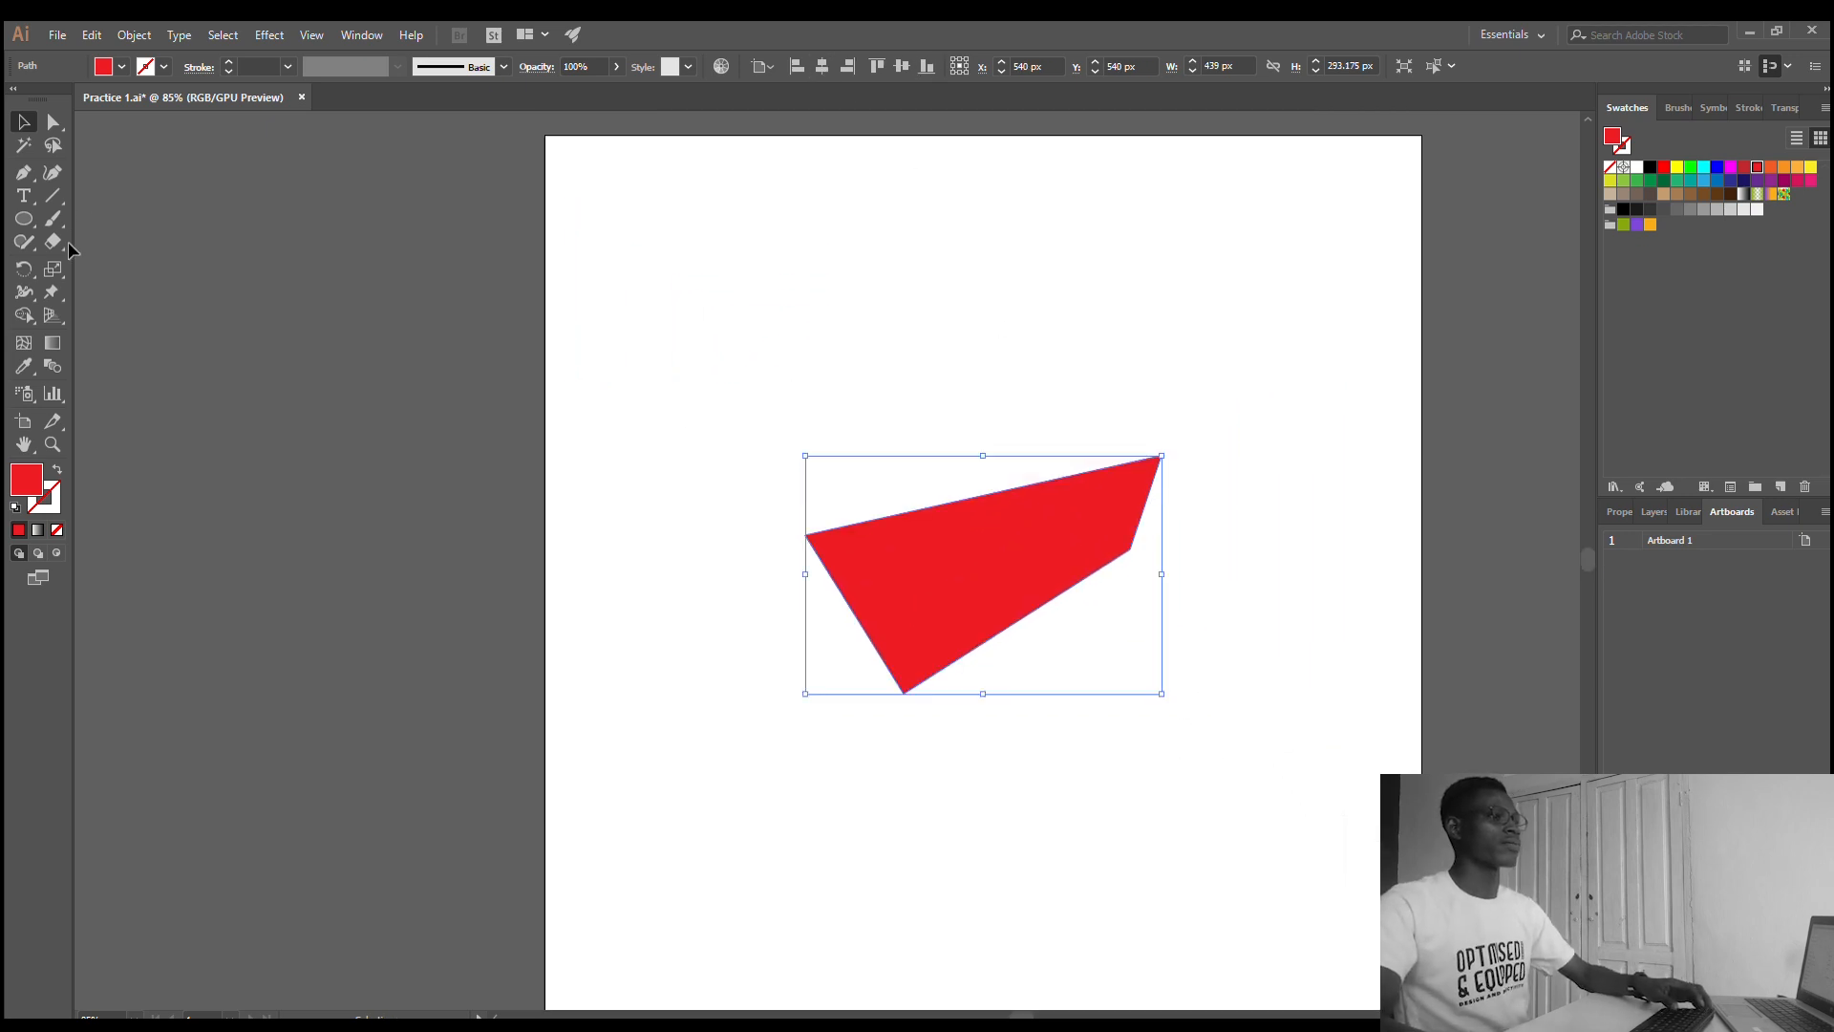
# - Start a Pen tool path above the red shape with a corner anchor near X 161, Y 393 px and a curved anchor near X 377, Y 149 px
pyautogui.click(21, 172)
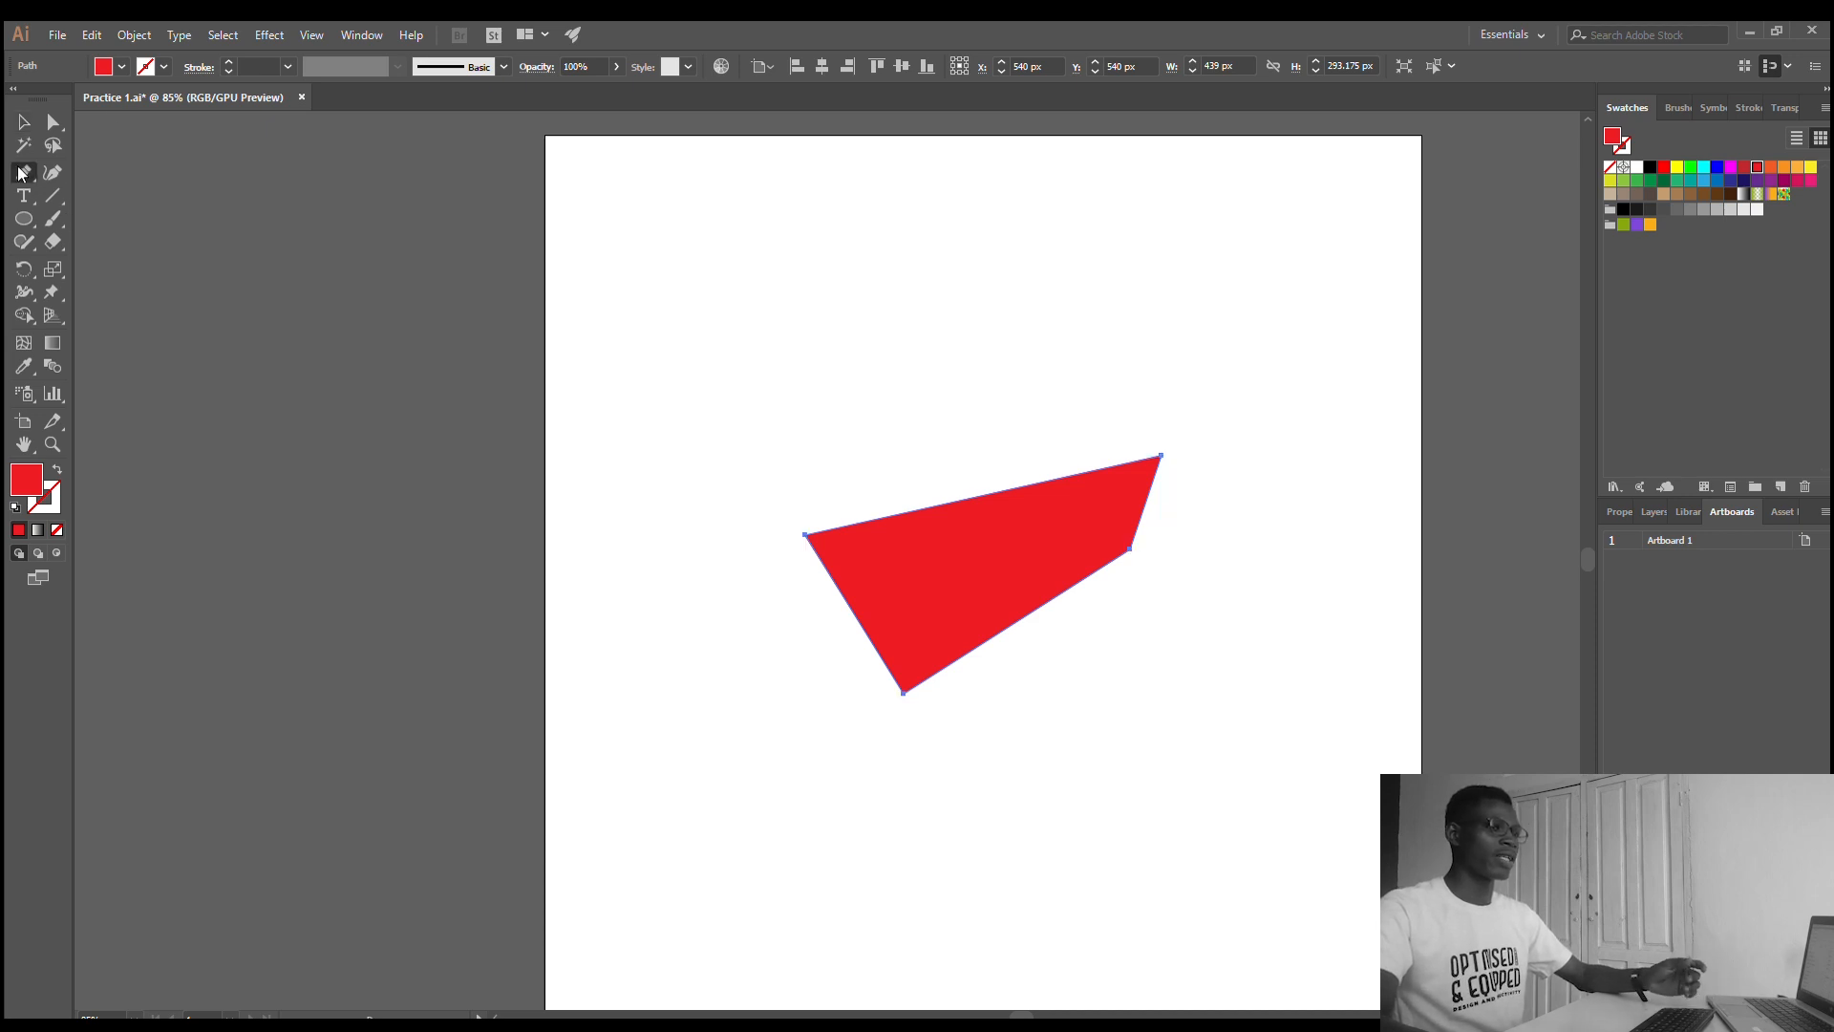
pyautogui.click(675, 455)
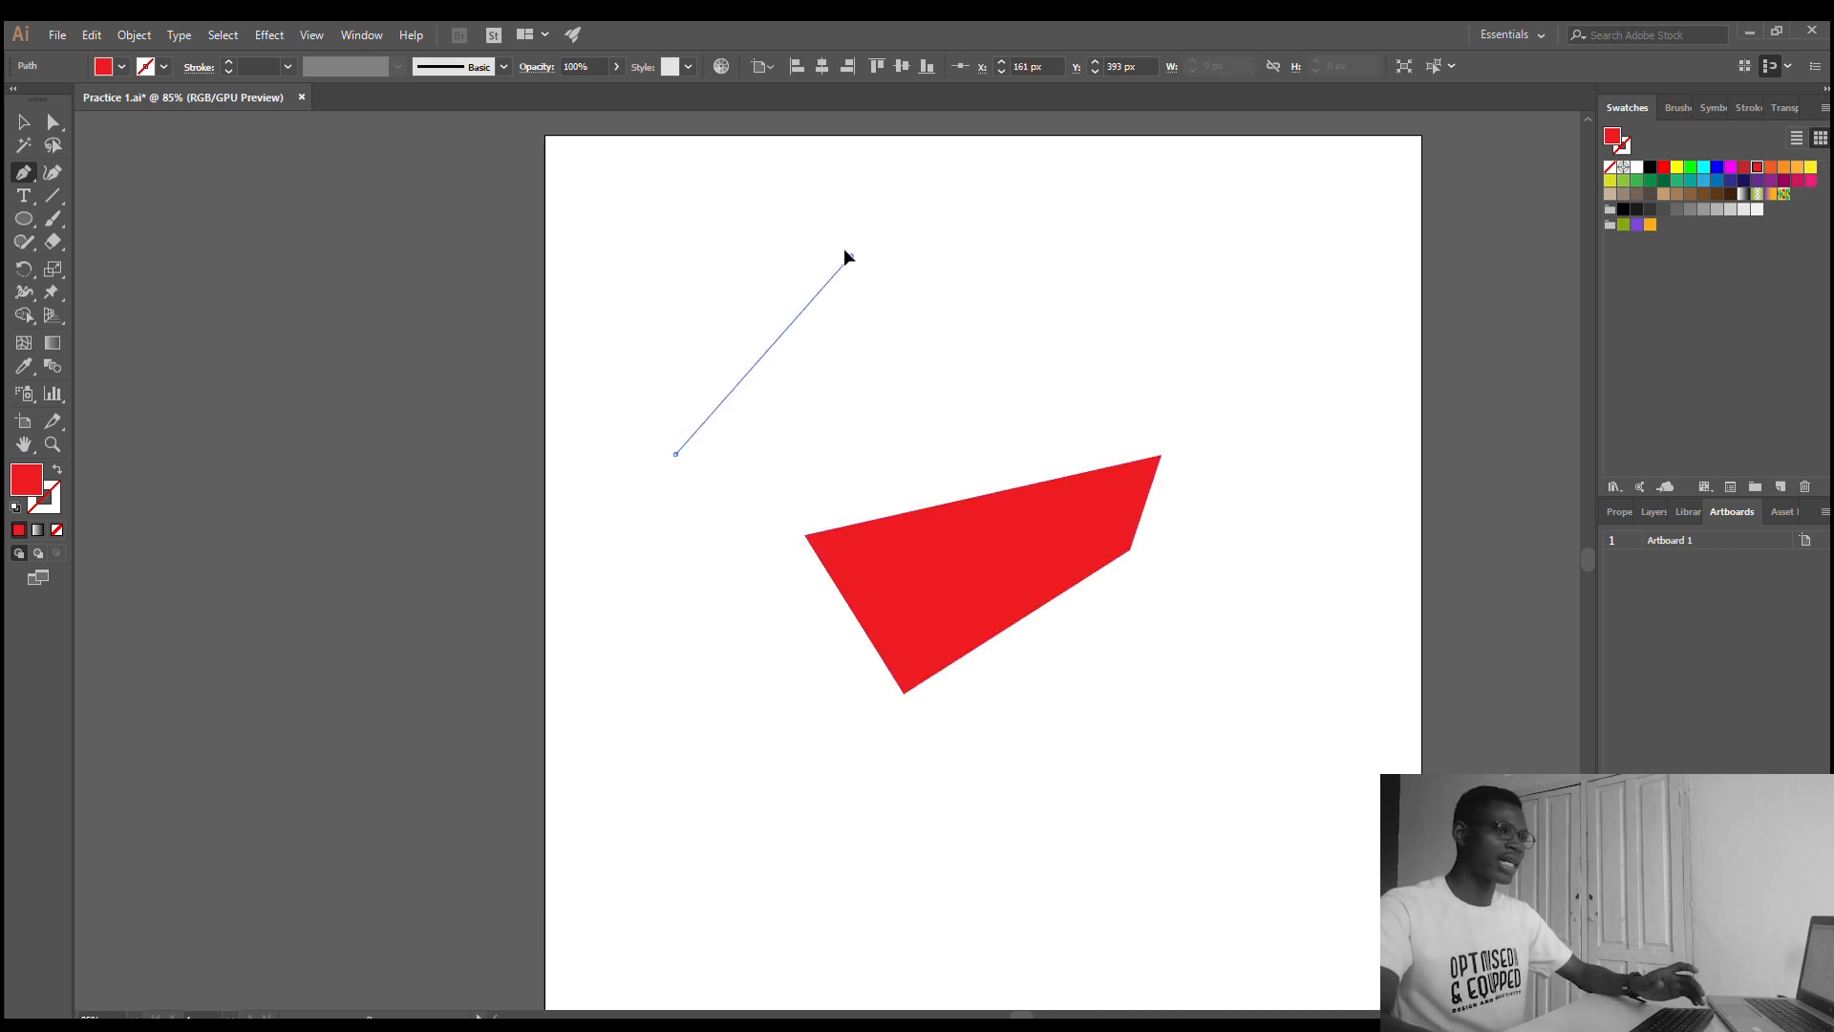
pyautogui.moveTo(852, 256); pyautogui.dragTo(1138, 452)
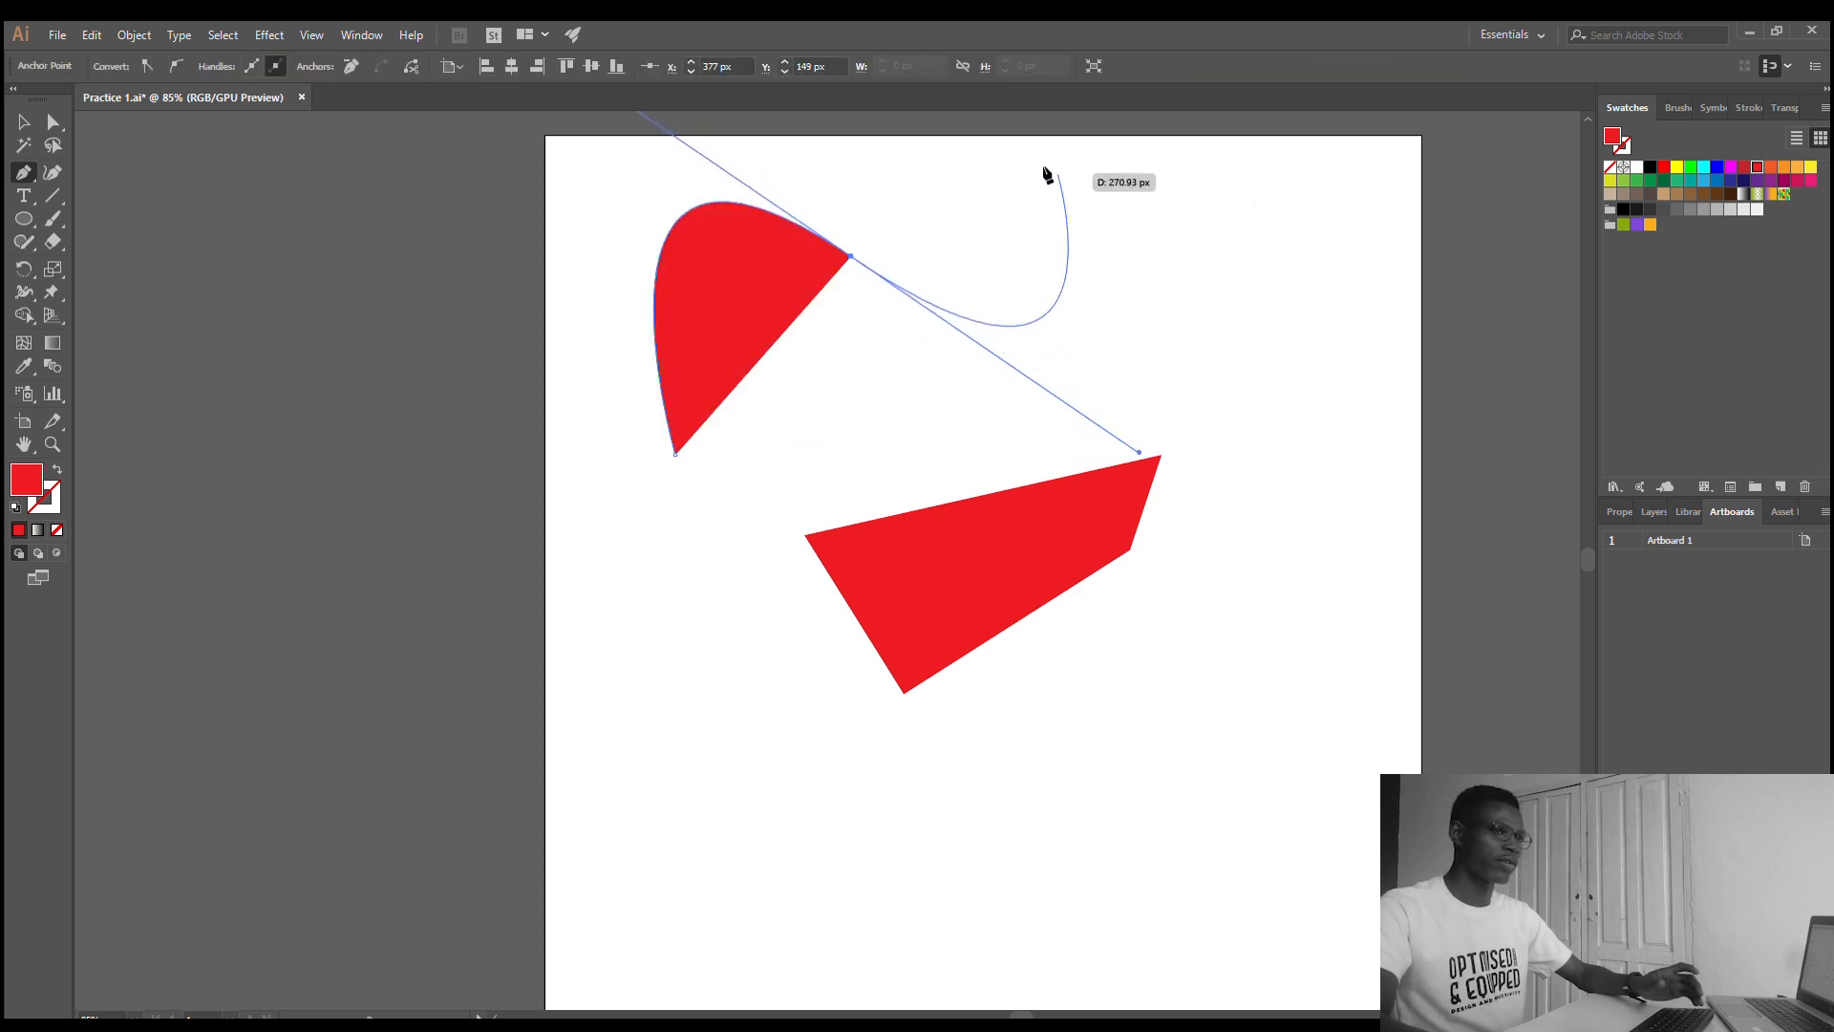
pyautogui.click(797, 356)
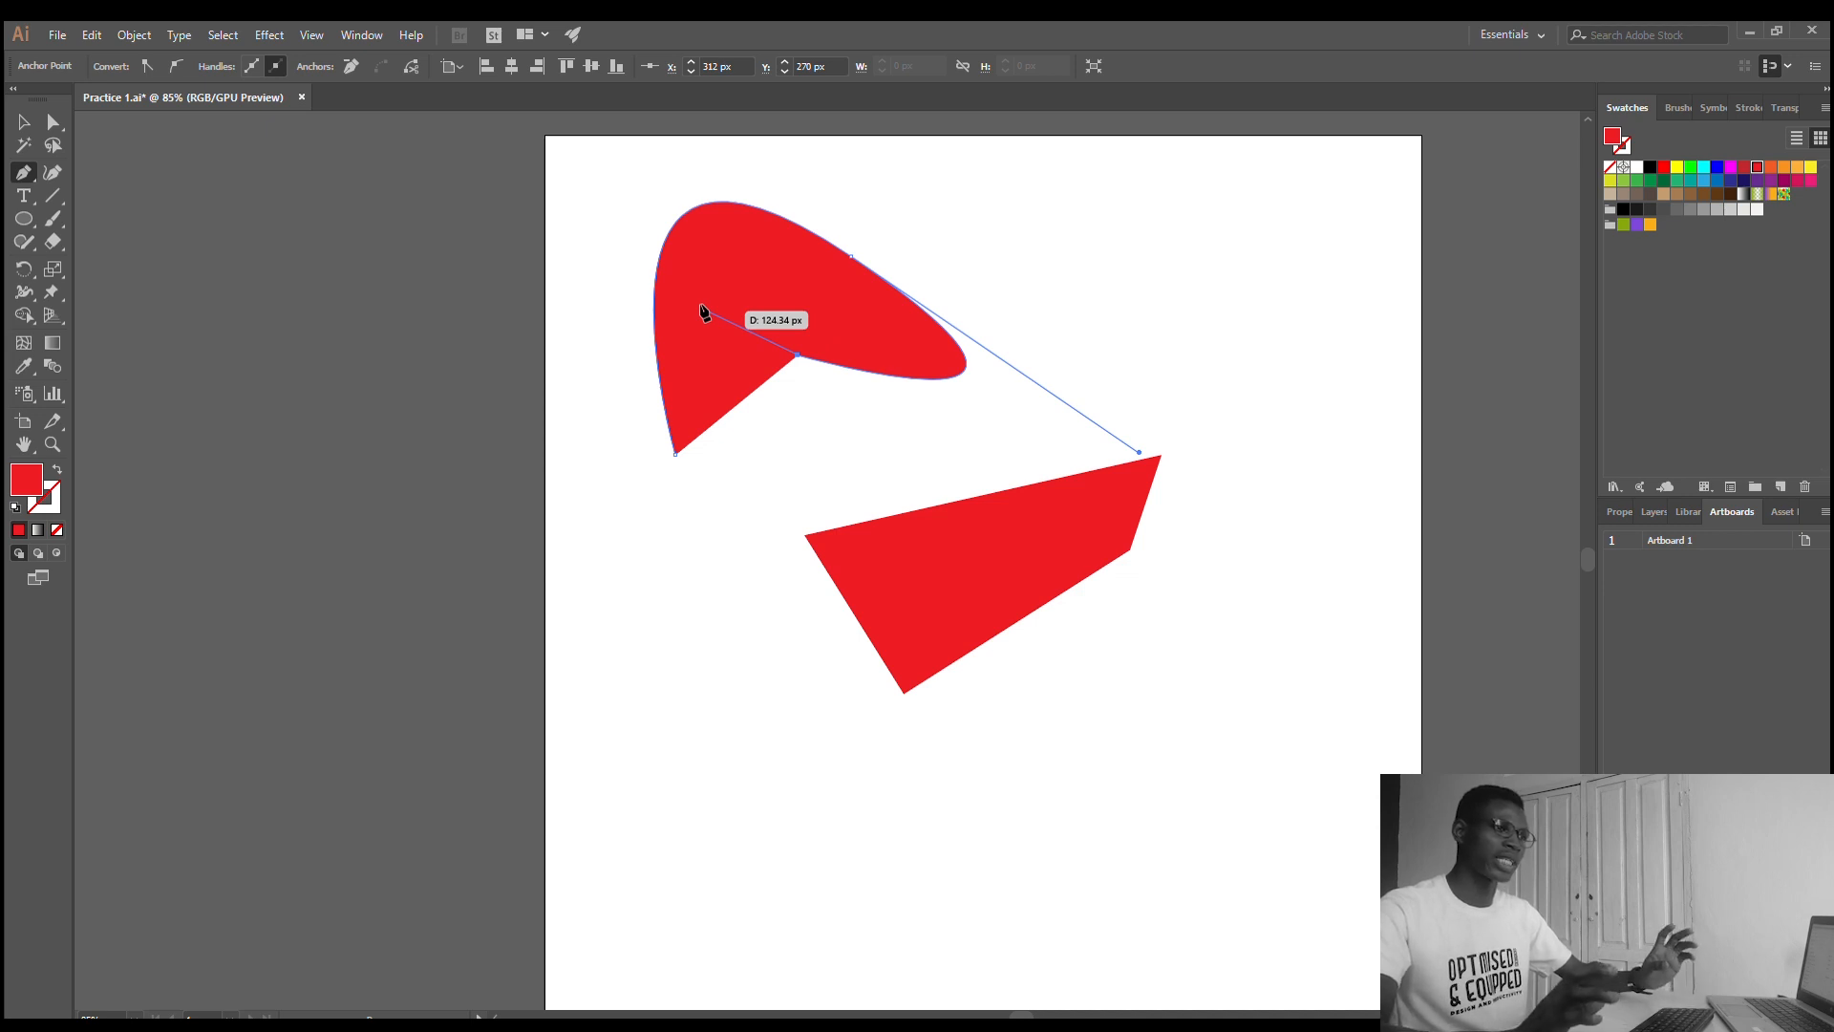
pyautogui.click(708, 577)
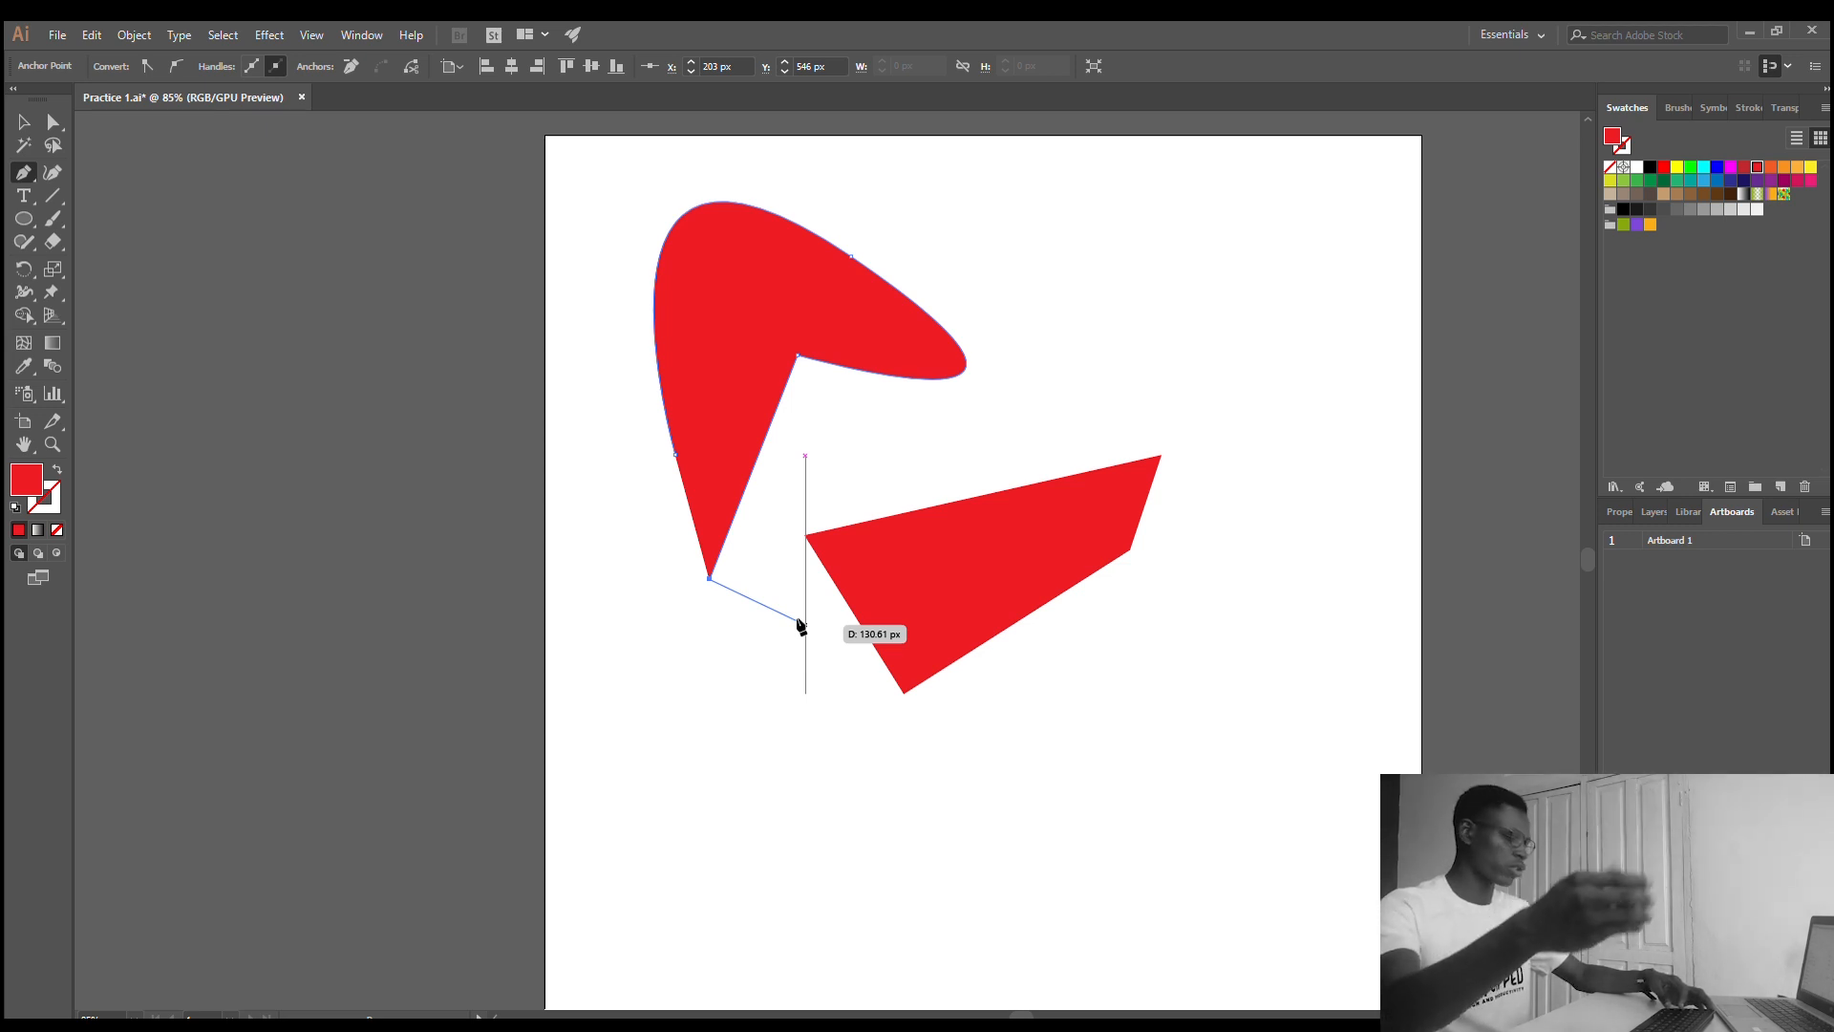
pyautogui.hotkey('ctrl', 'z')
pyautogui.hotkey('ctrl', 'z')
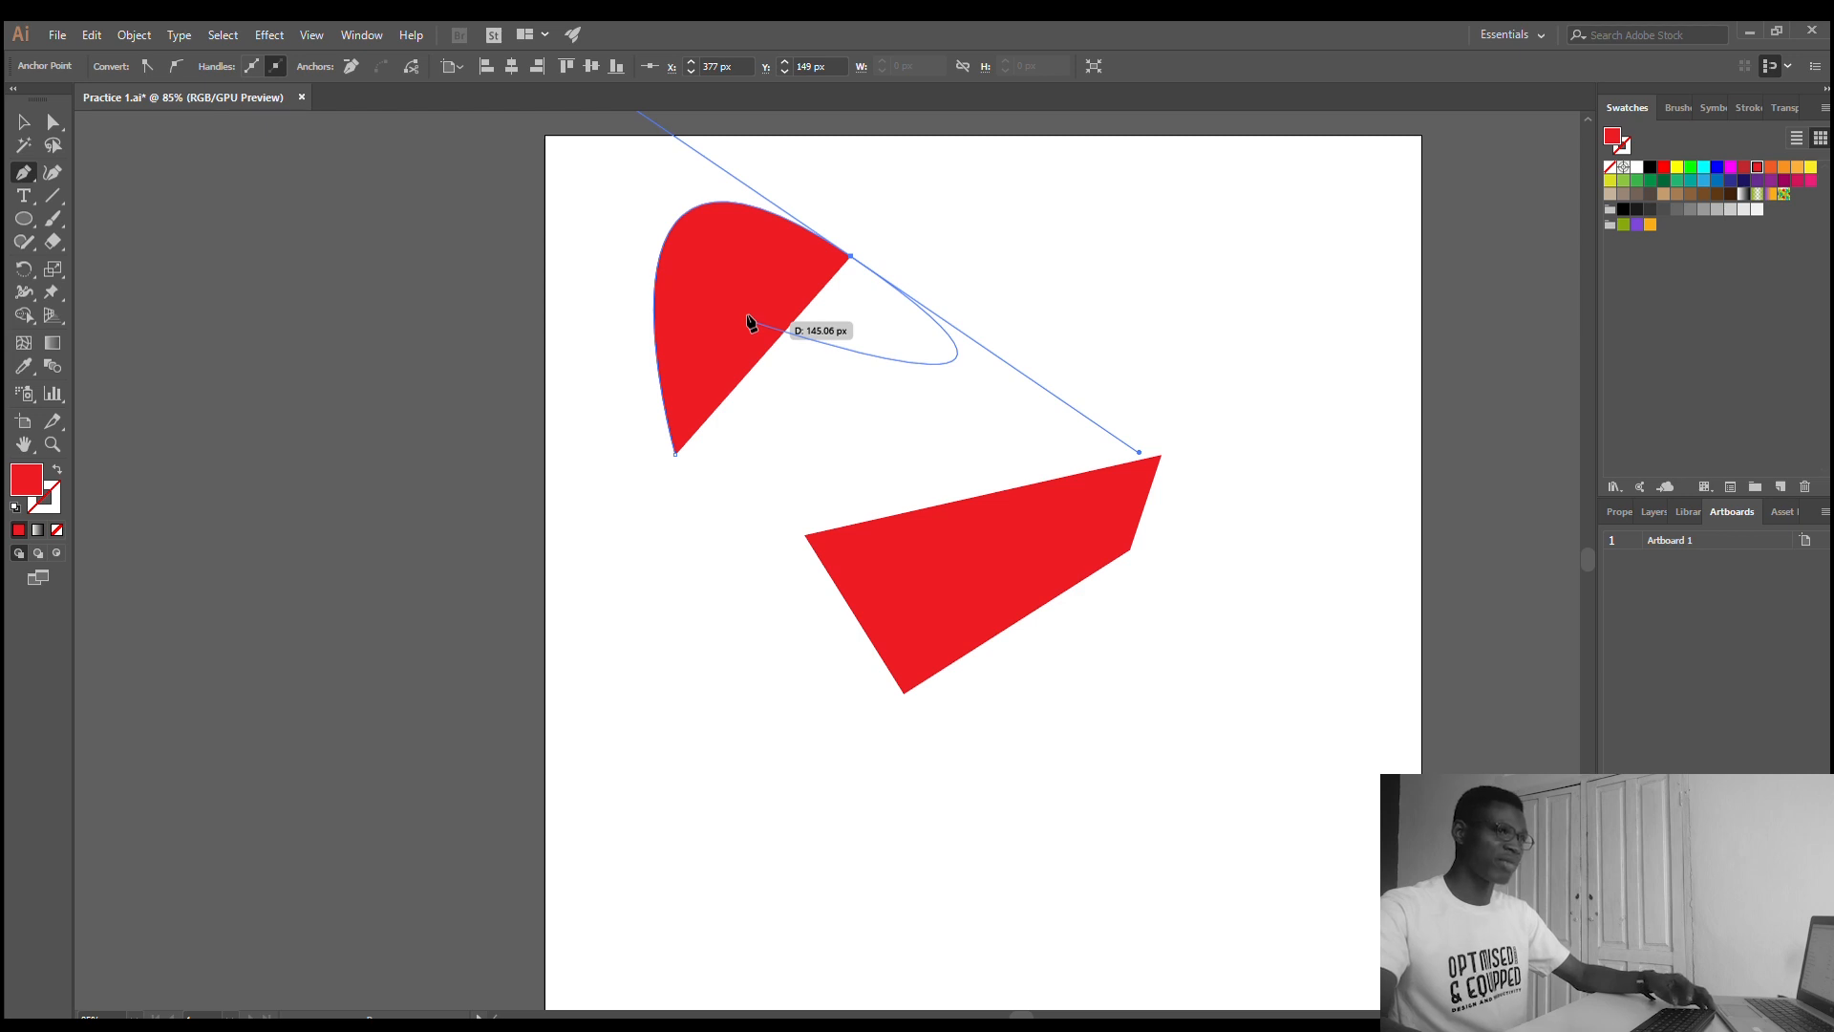
# - Continue the path with three smooth curved anchors bending around an inner hollow, and close it at the starting anchor
pyautogui.moveTo(752, 321); pyautogui.dragTo(772, 219)
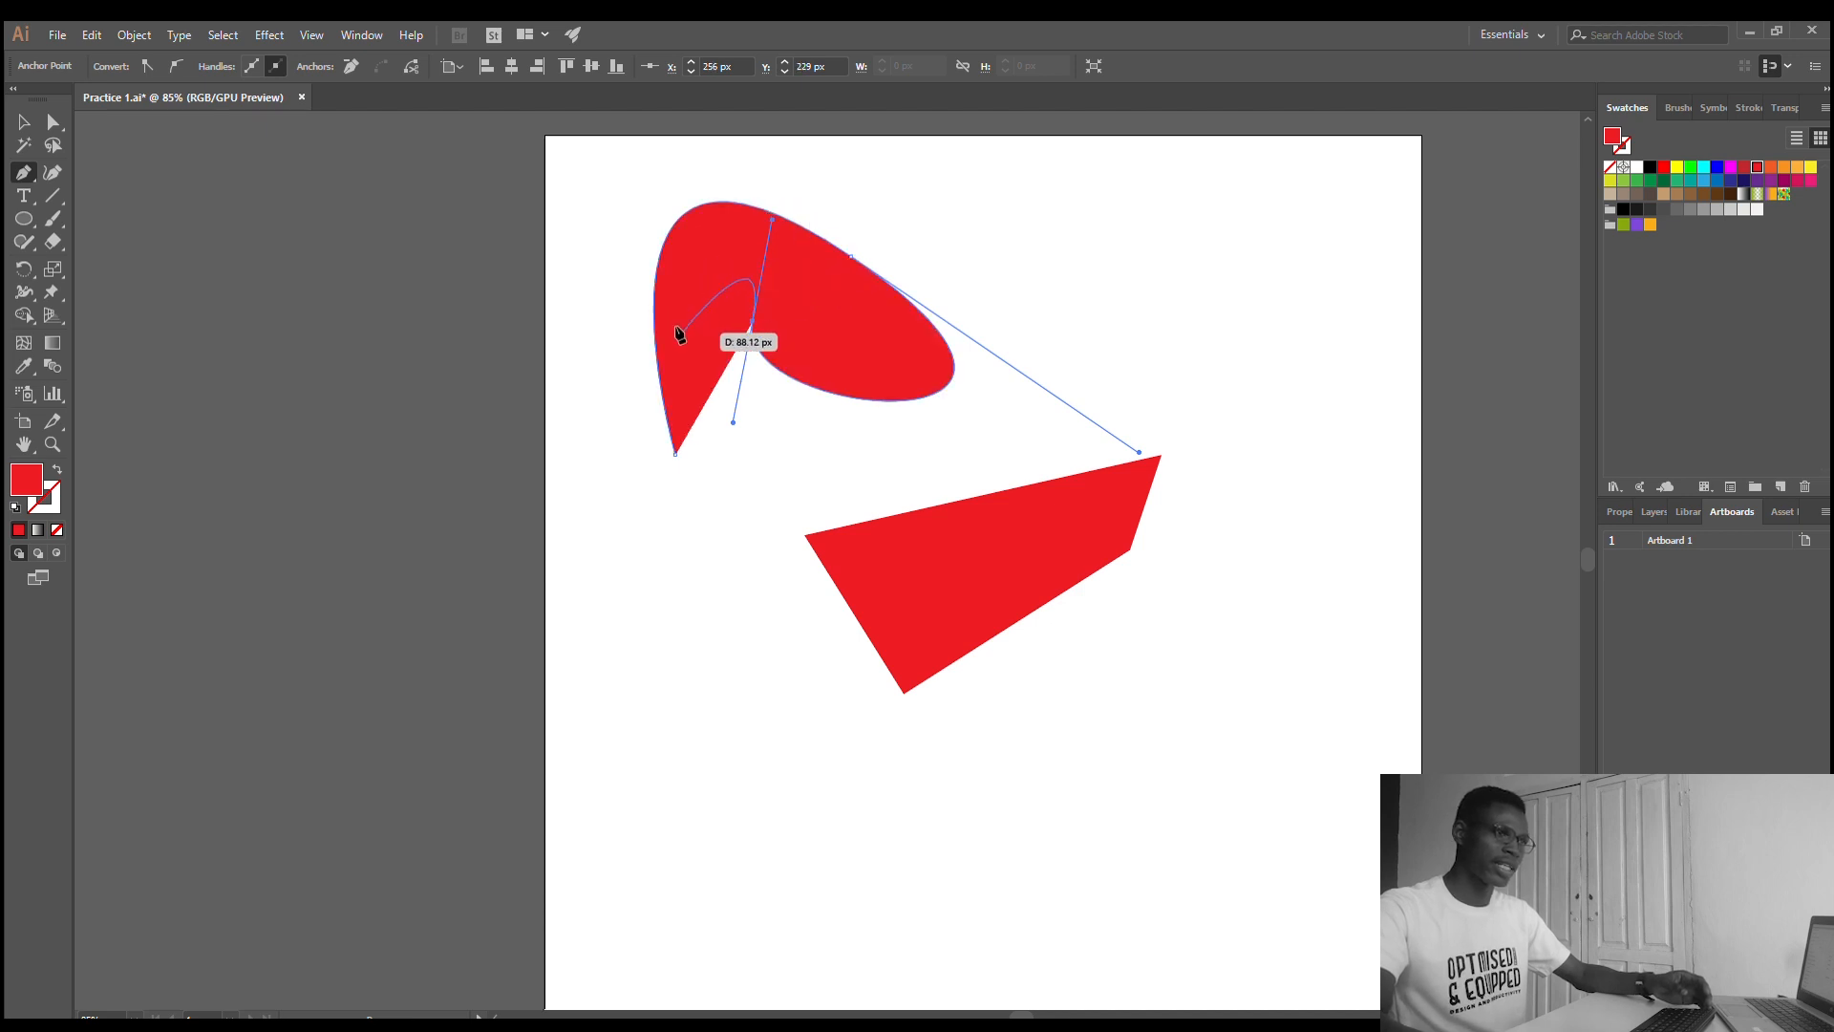
pyautogui.moveTo(683, 331); pyautogui.dragTo(744, 417)
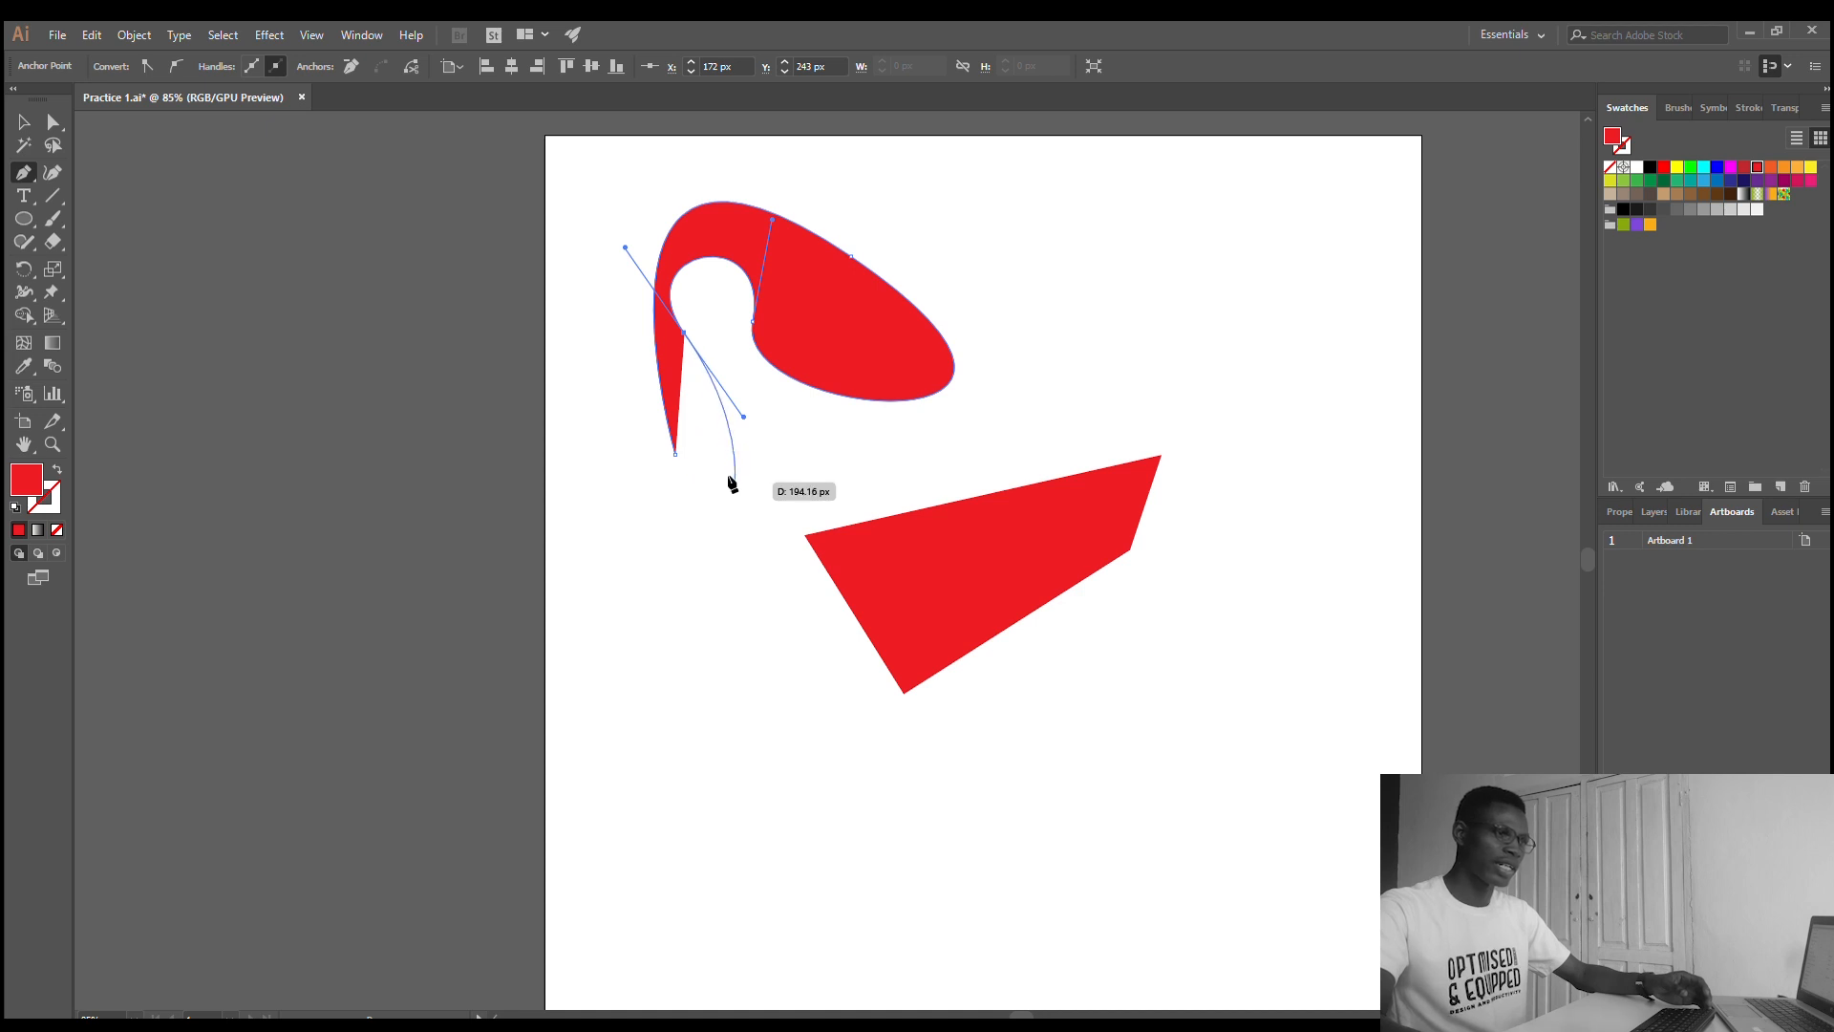
pyautogui.moveTo(734, 481); pyautogui.dragTo(671, 456)
pyautogui.click(672, 455)
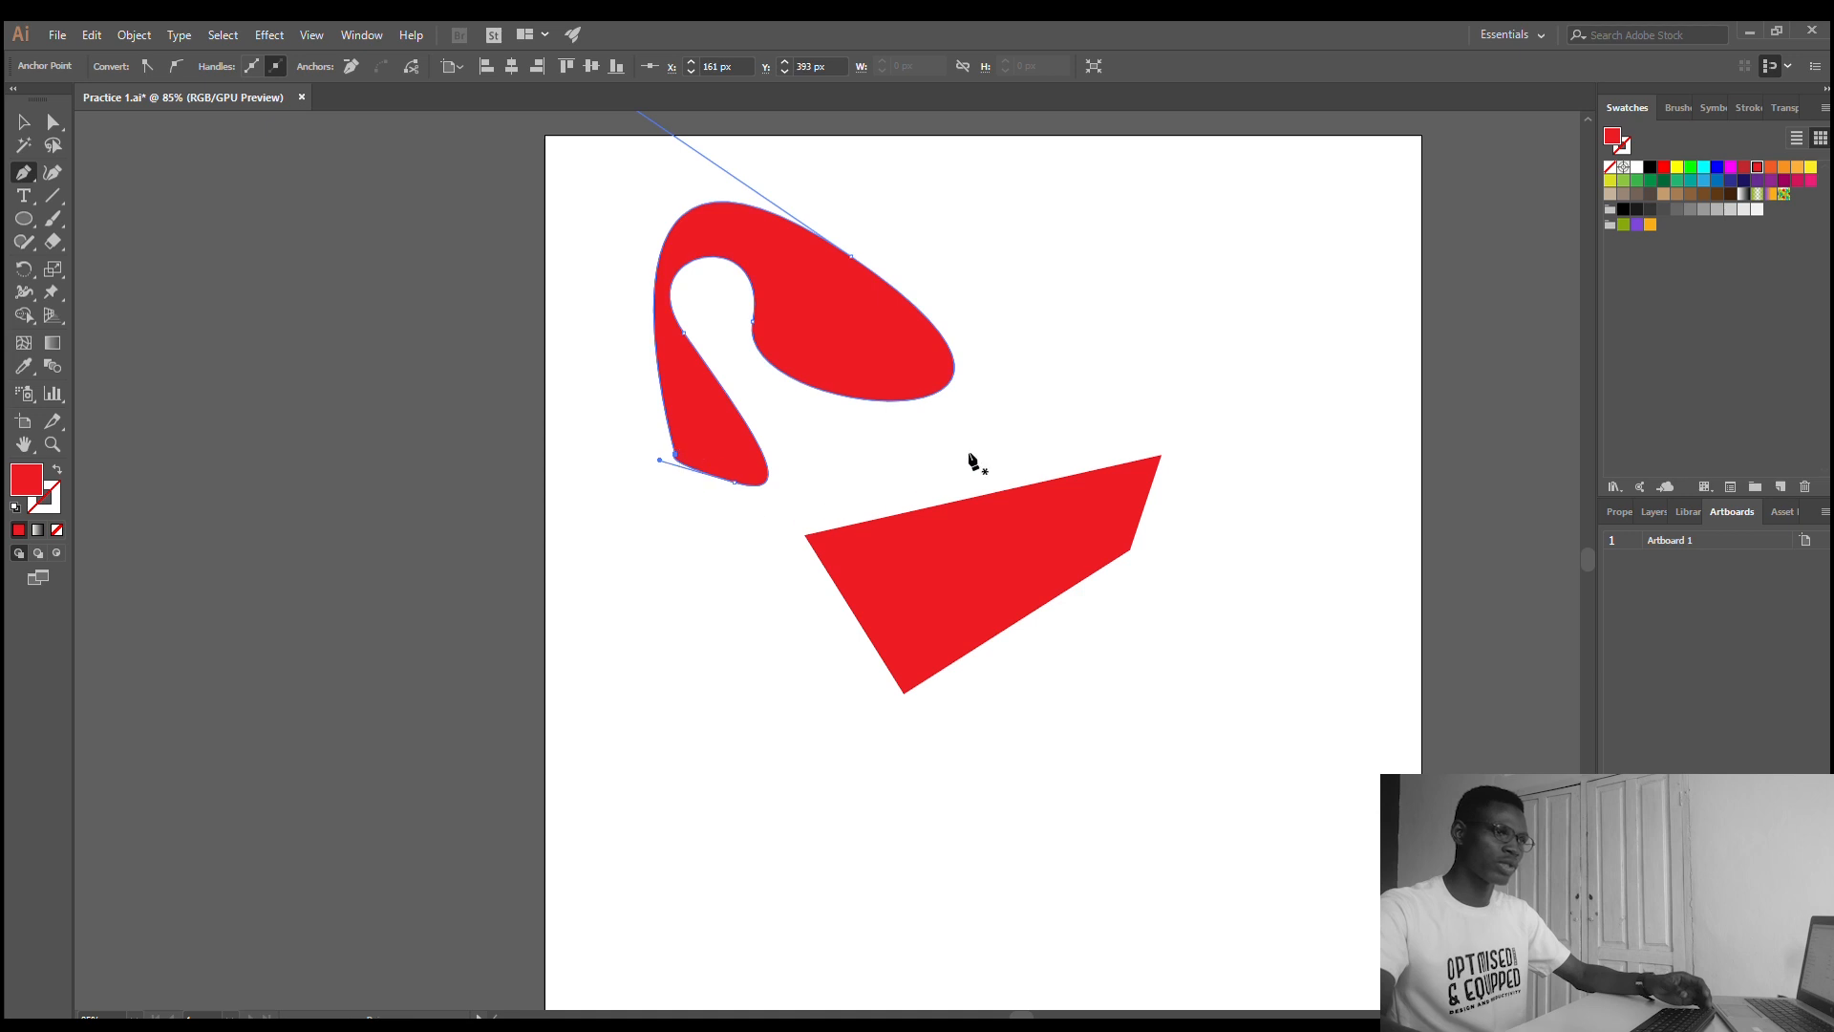
# - Round the sharp lower corner of the curved red shape with its live corner, to a radius of about 23.5 px
pyautogui.click(53, 123)
pyautogui.click(1099, 286)
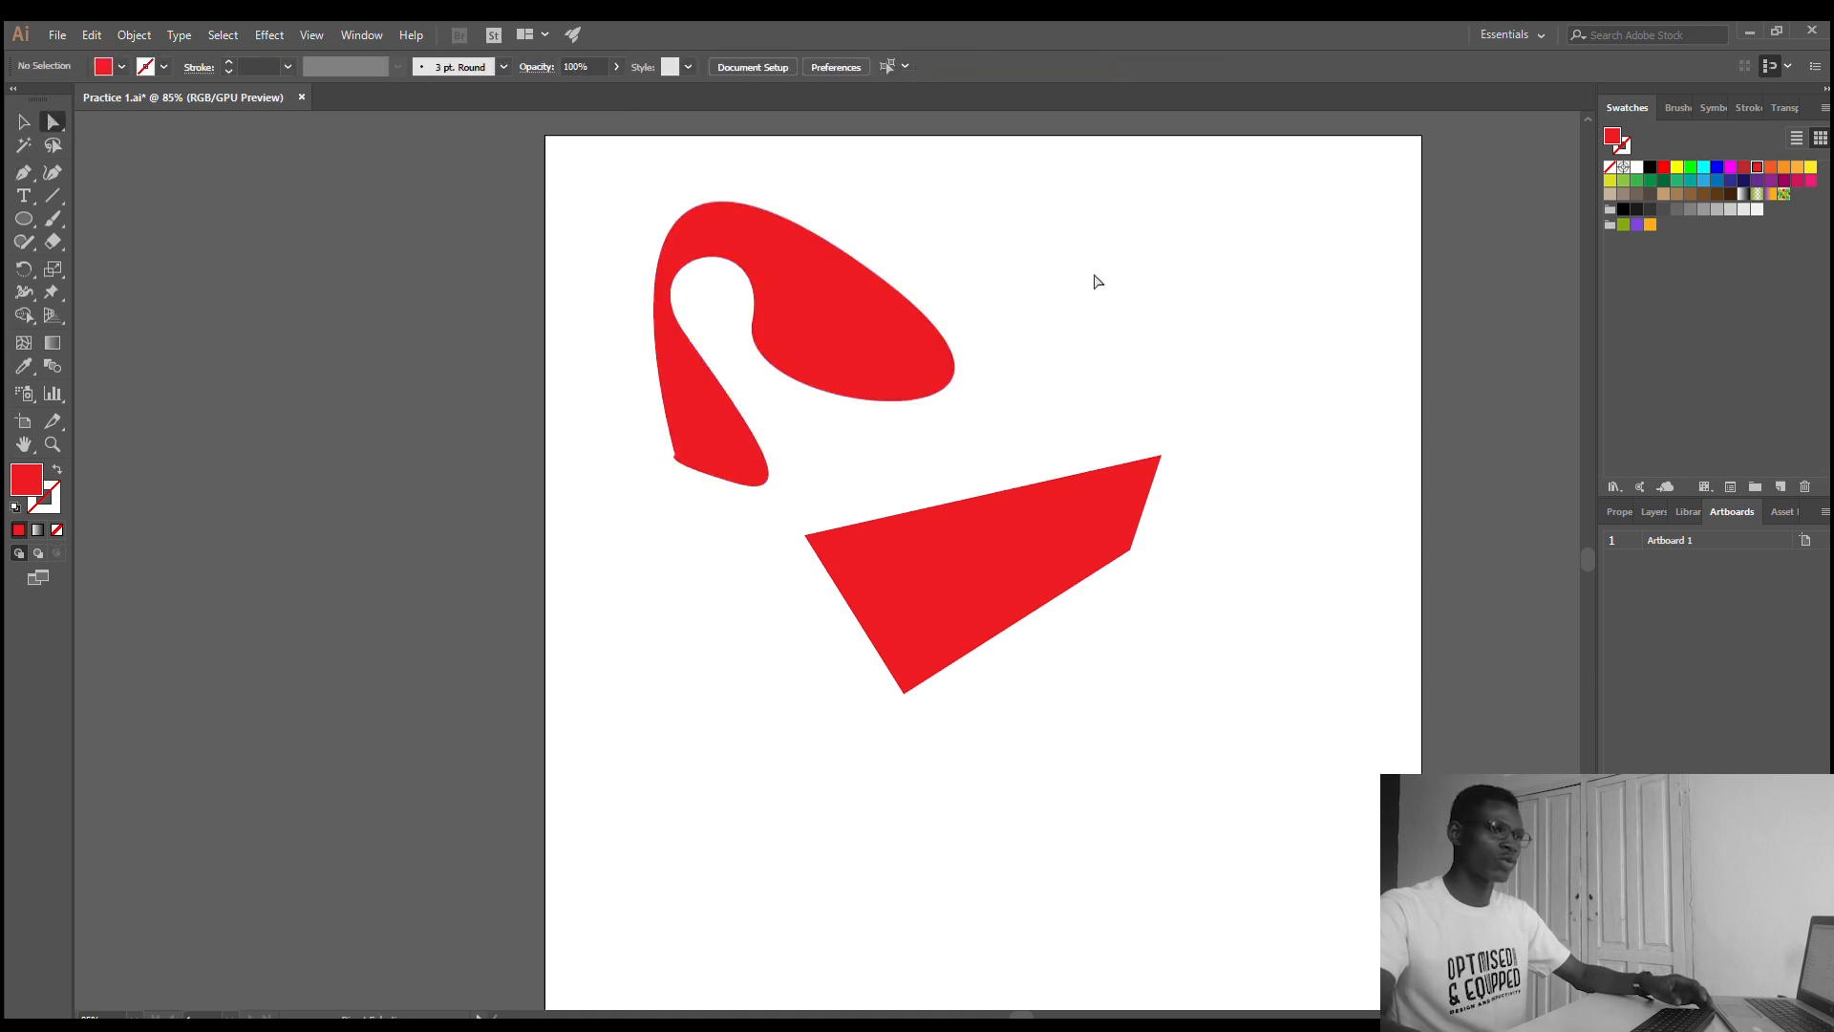
pyautogui.click(801, 300)
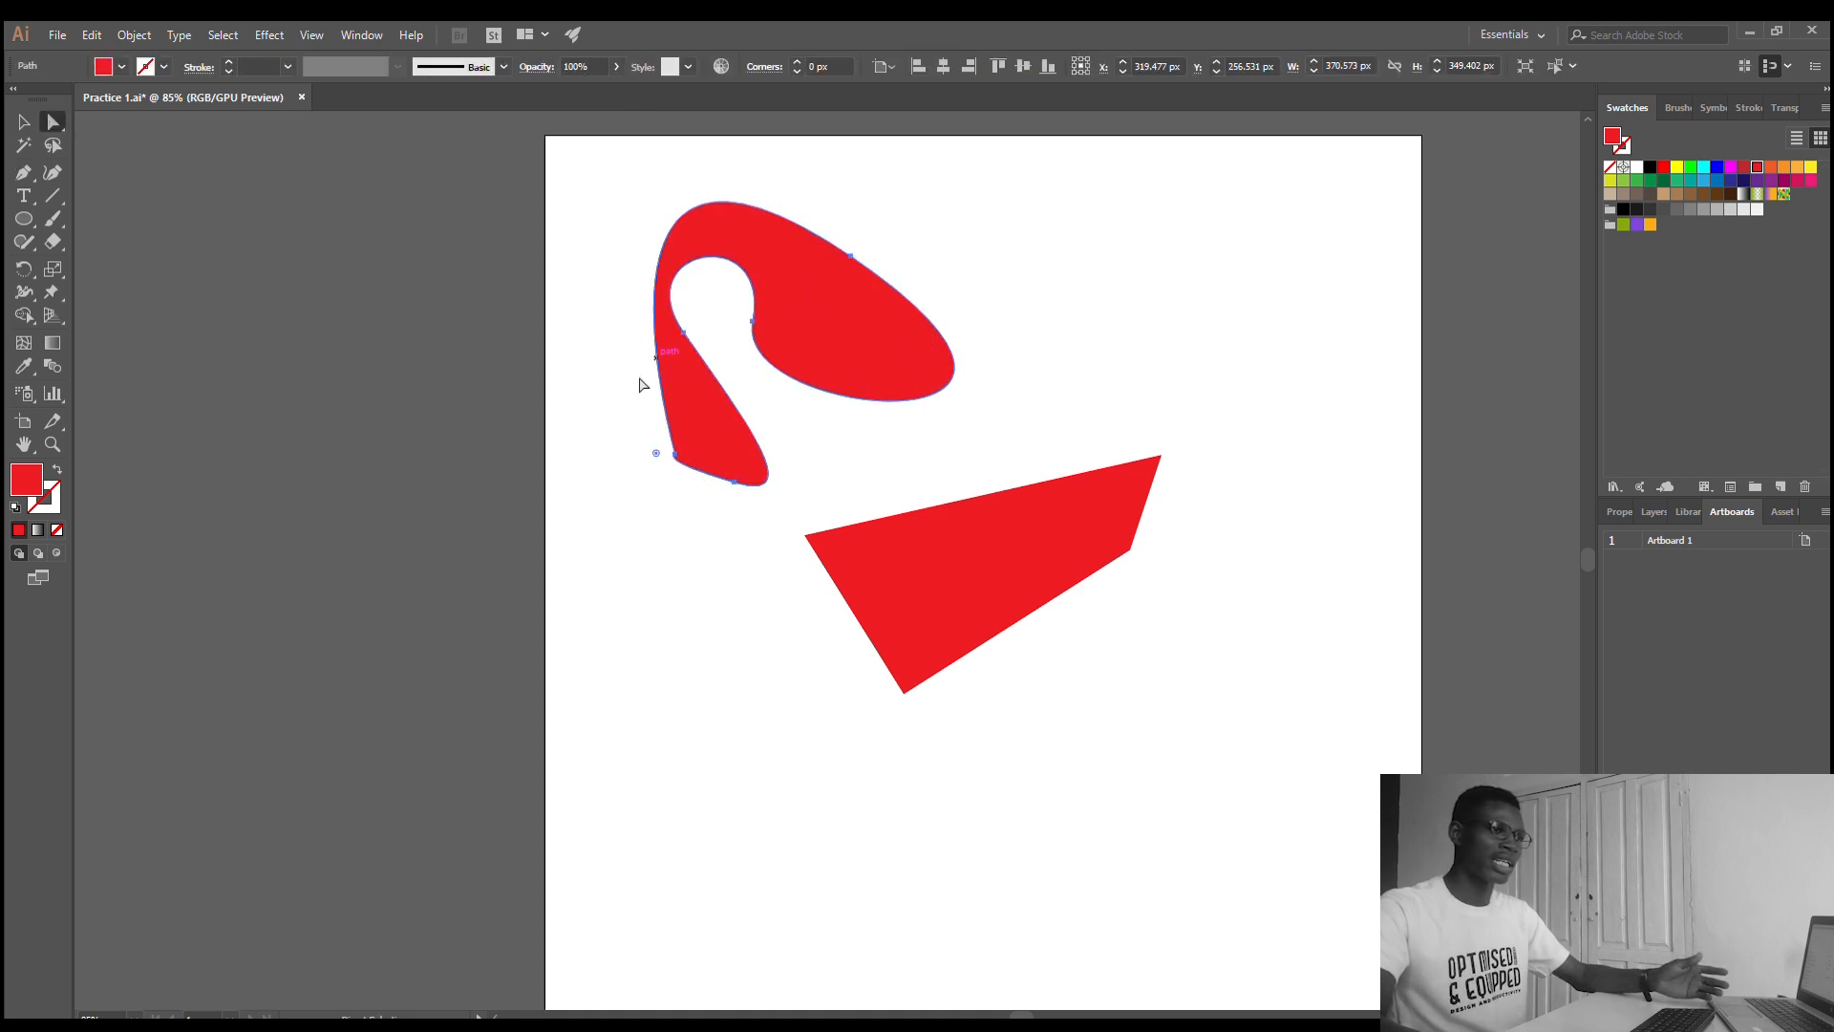
pyautogui.moveTo(652, 455)
pyautogui.mouseDown()
pyautogui.moveTo(515, 421)
pyautogui.moveTo(630, 432)
pyautogui.mouseUp()
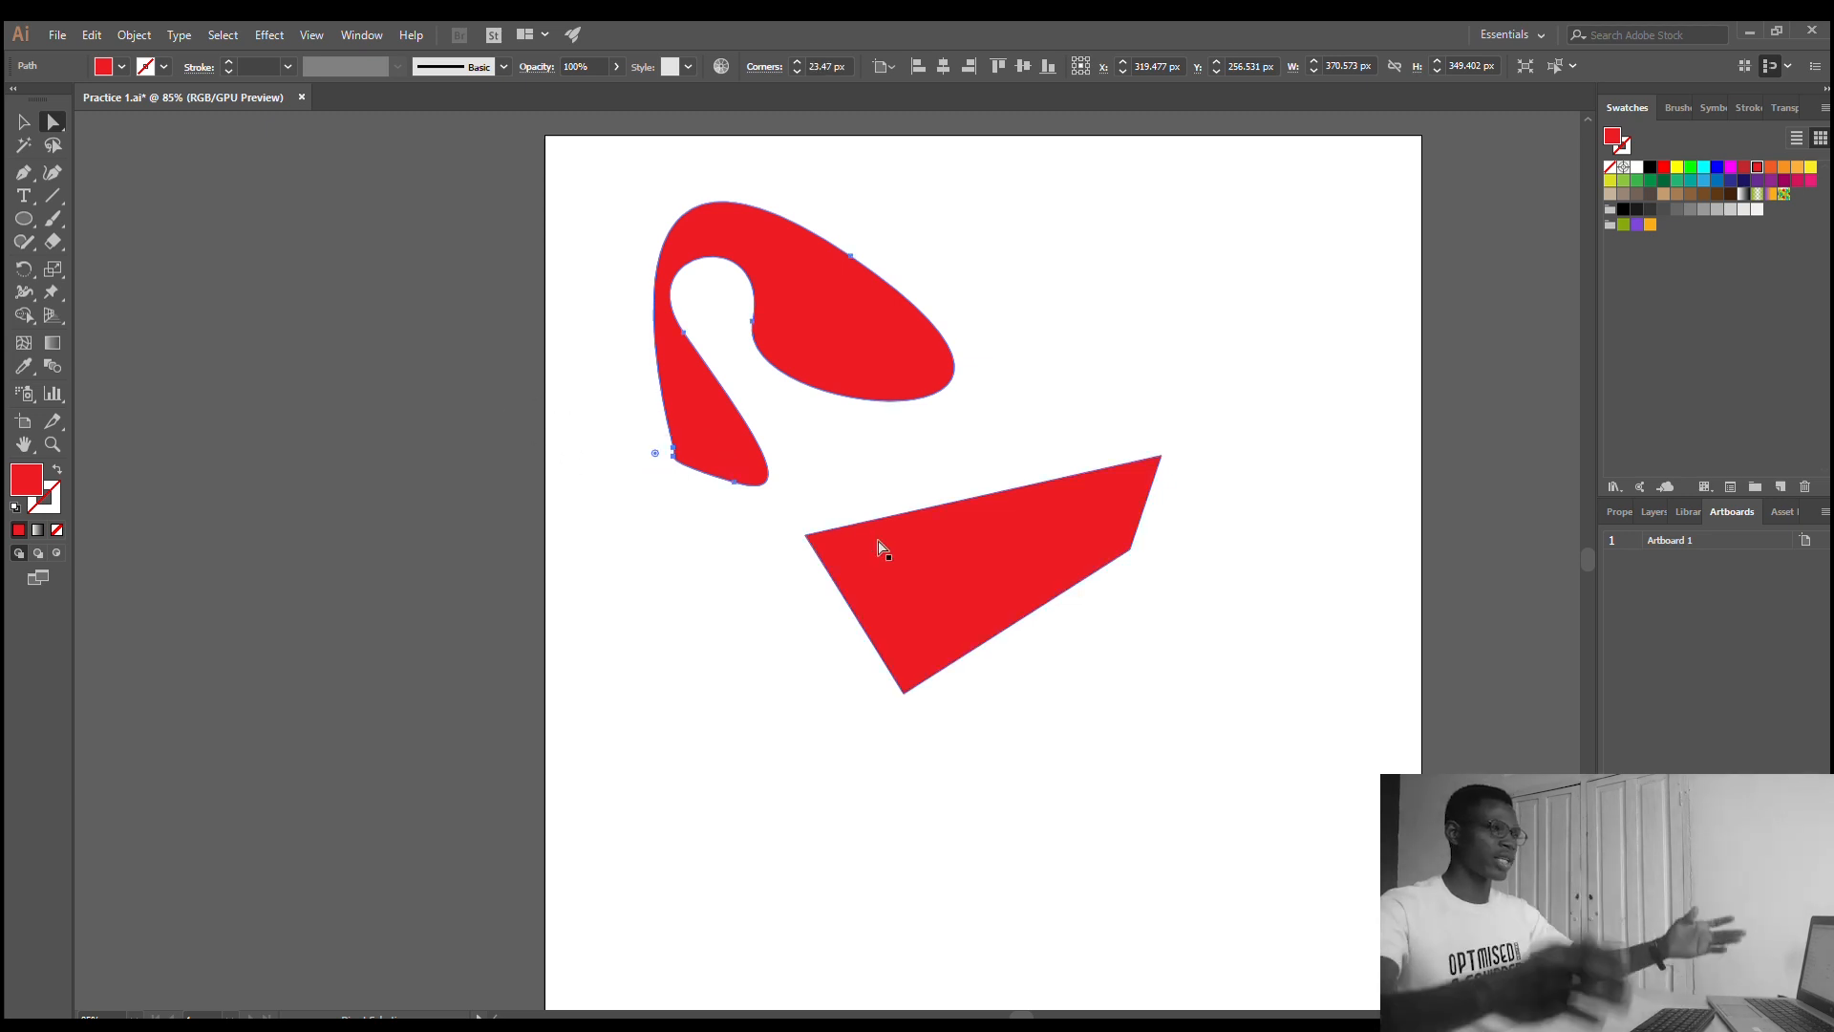
# - Add the point text "Optimised and Equipped" below the red shapes
pyautogui.click(23, 197)
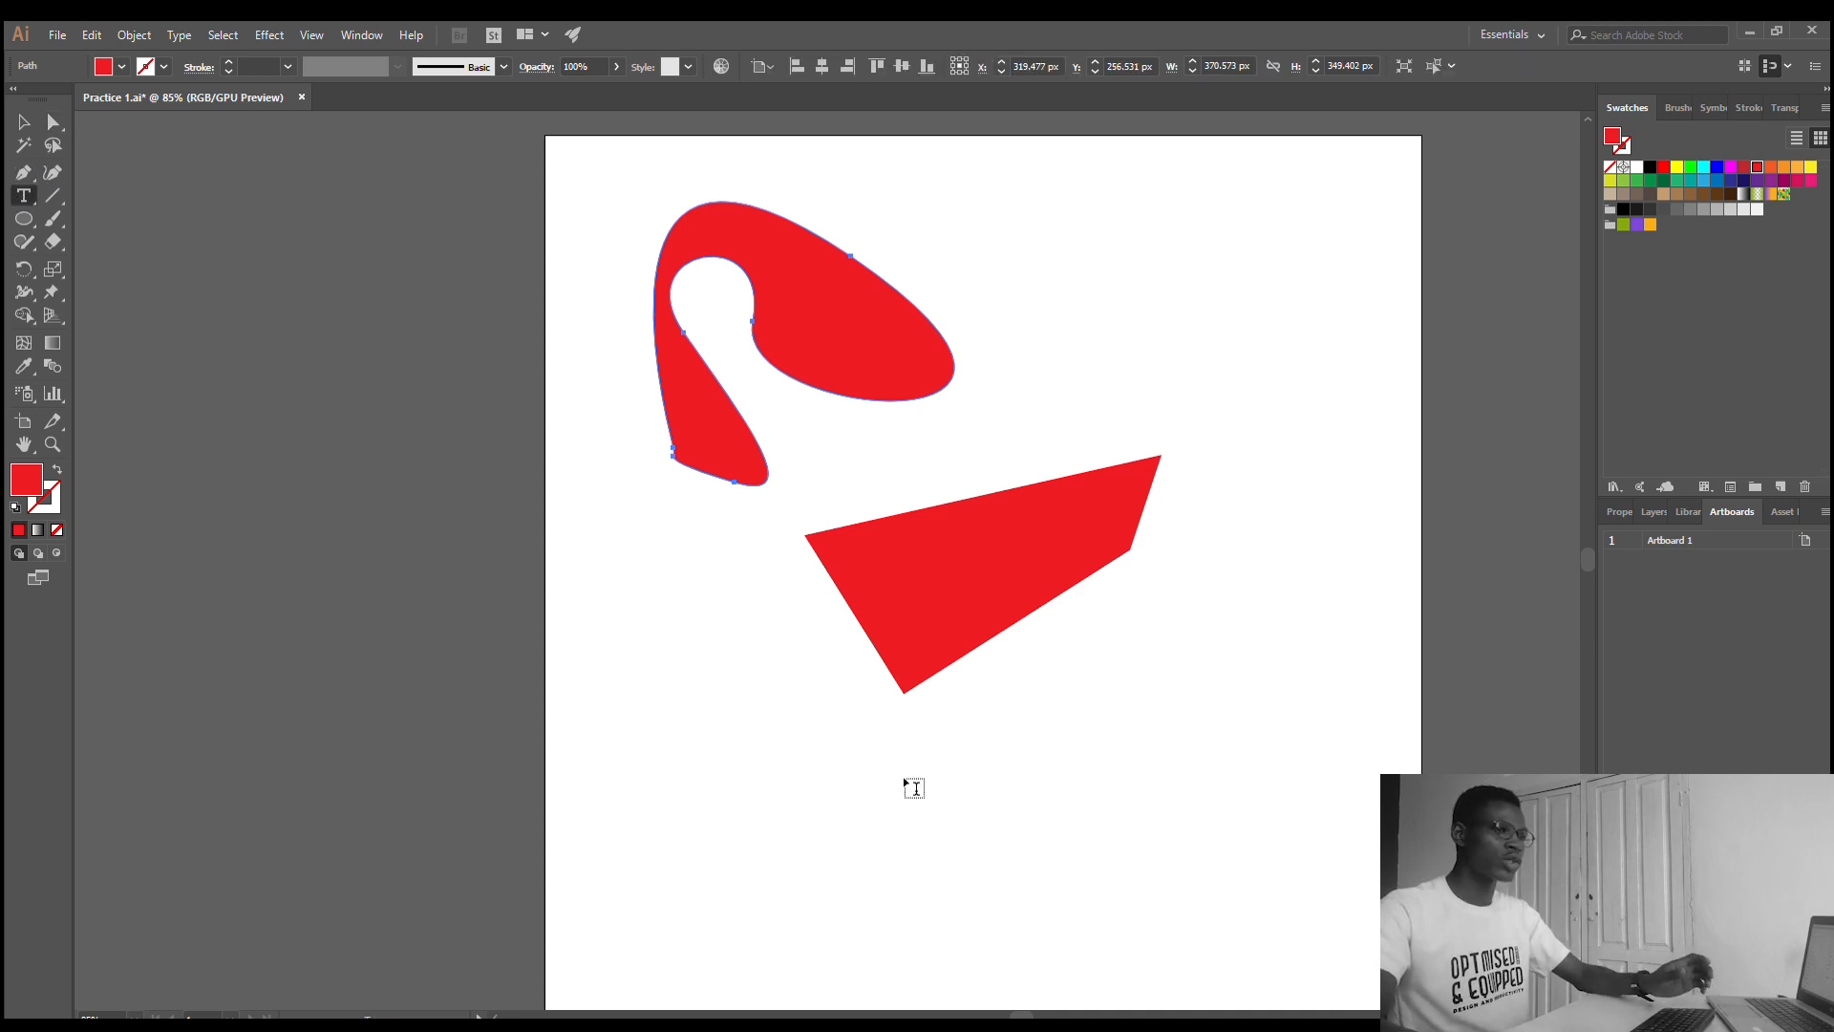
pyautogui.click(786, 823)
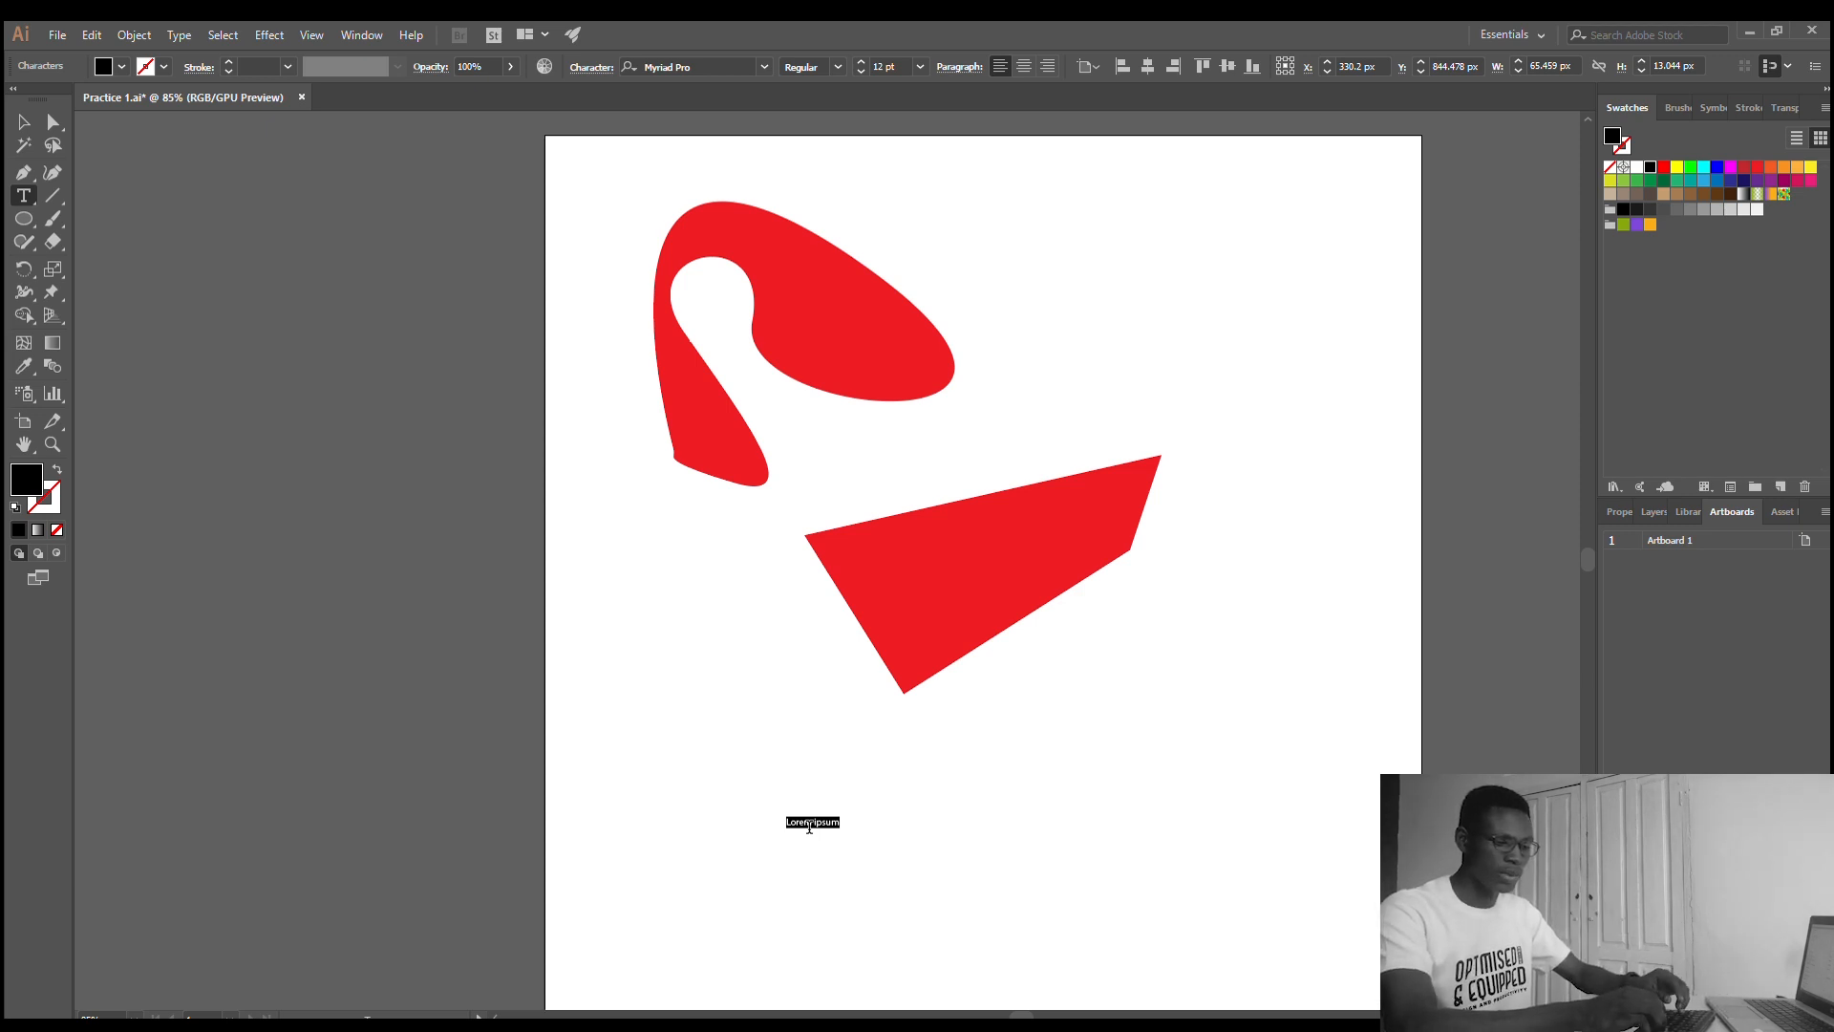
pyautogui.write('quipped')
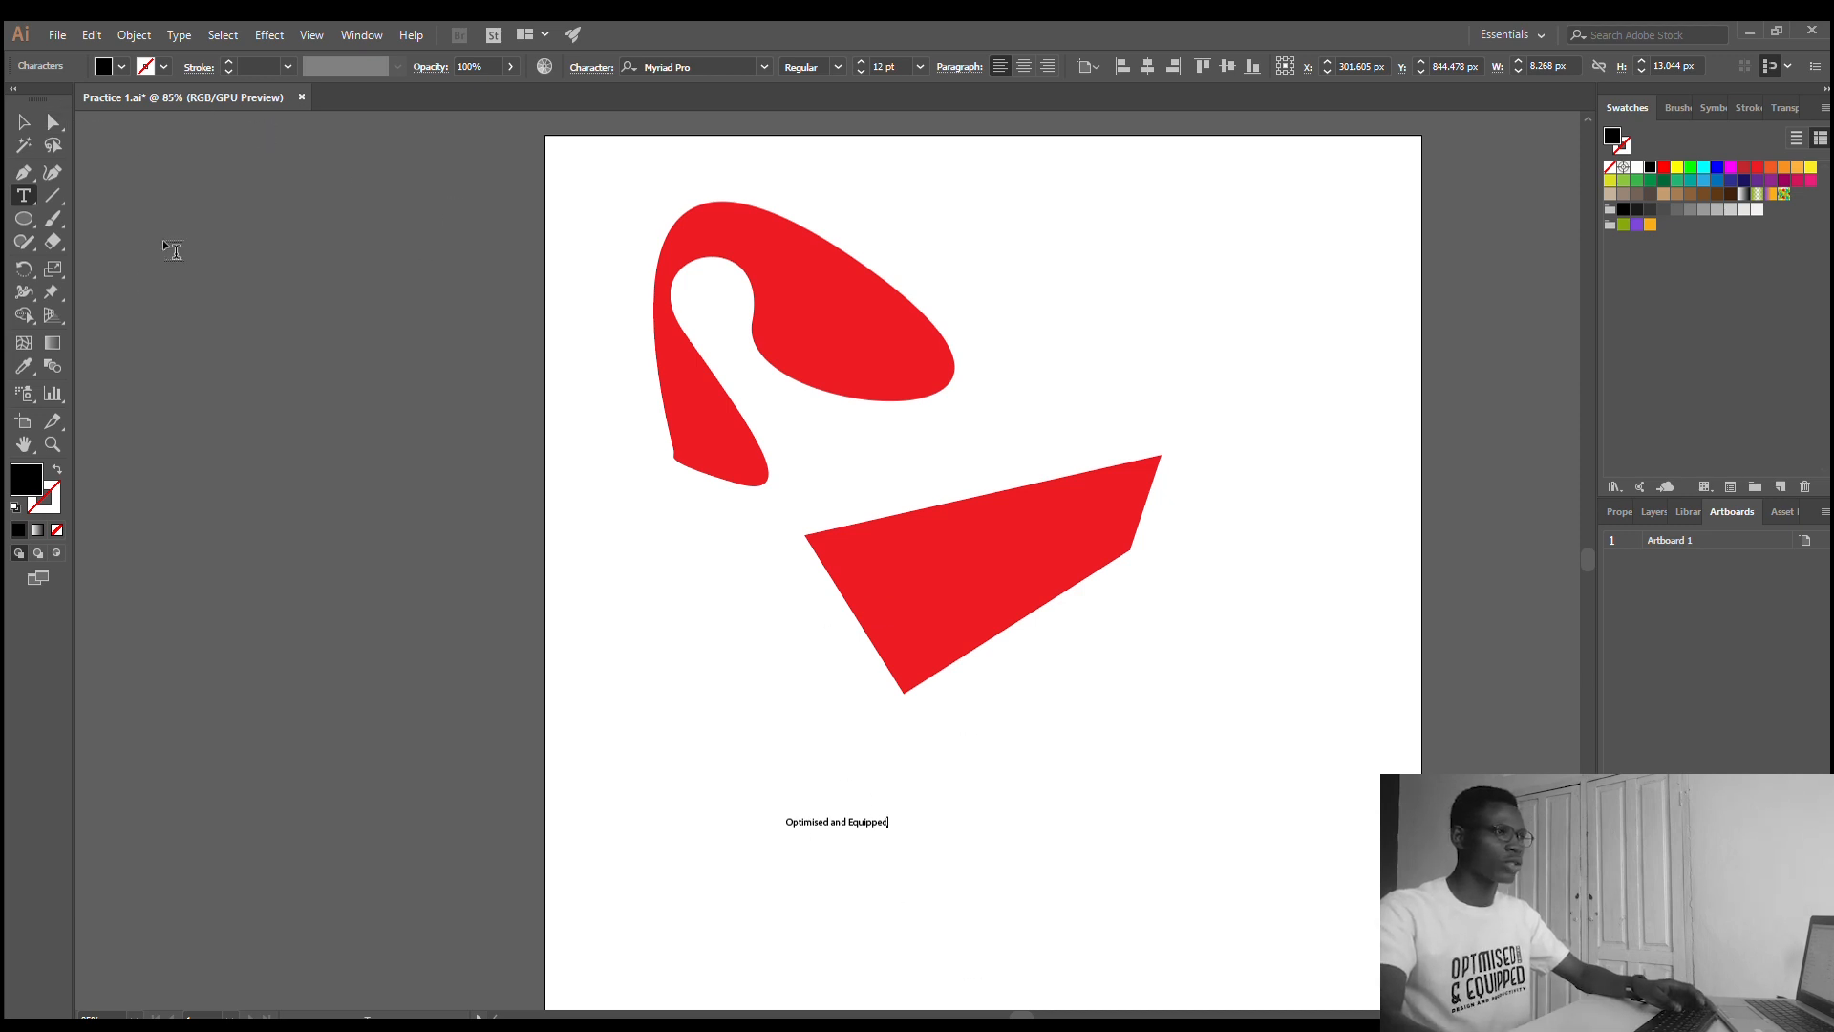
pyautogui.press('Escape')
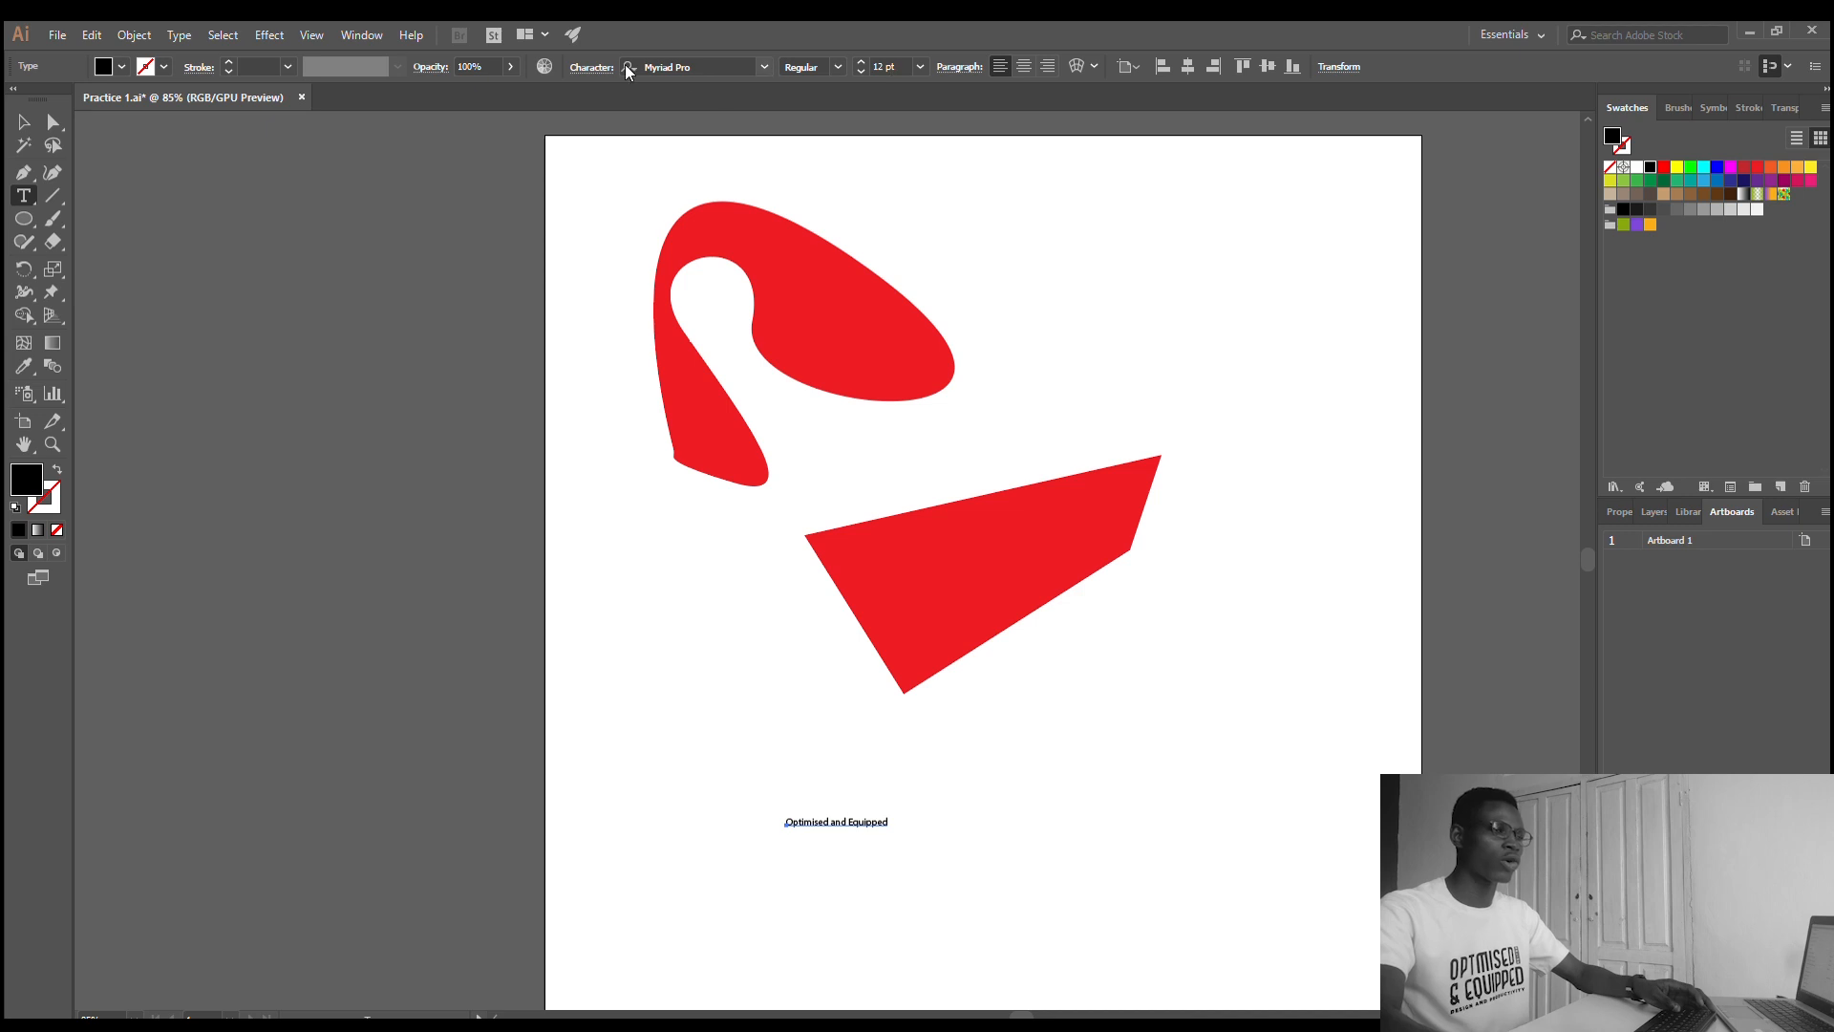
# - Set the font of the "Optimised and Equipped" text to Gotham with the Bold style
pyautogui.click(761, 61)
pyautogui.press('Down')
pyautogui.press('Down')
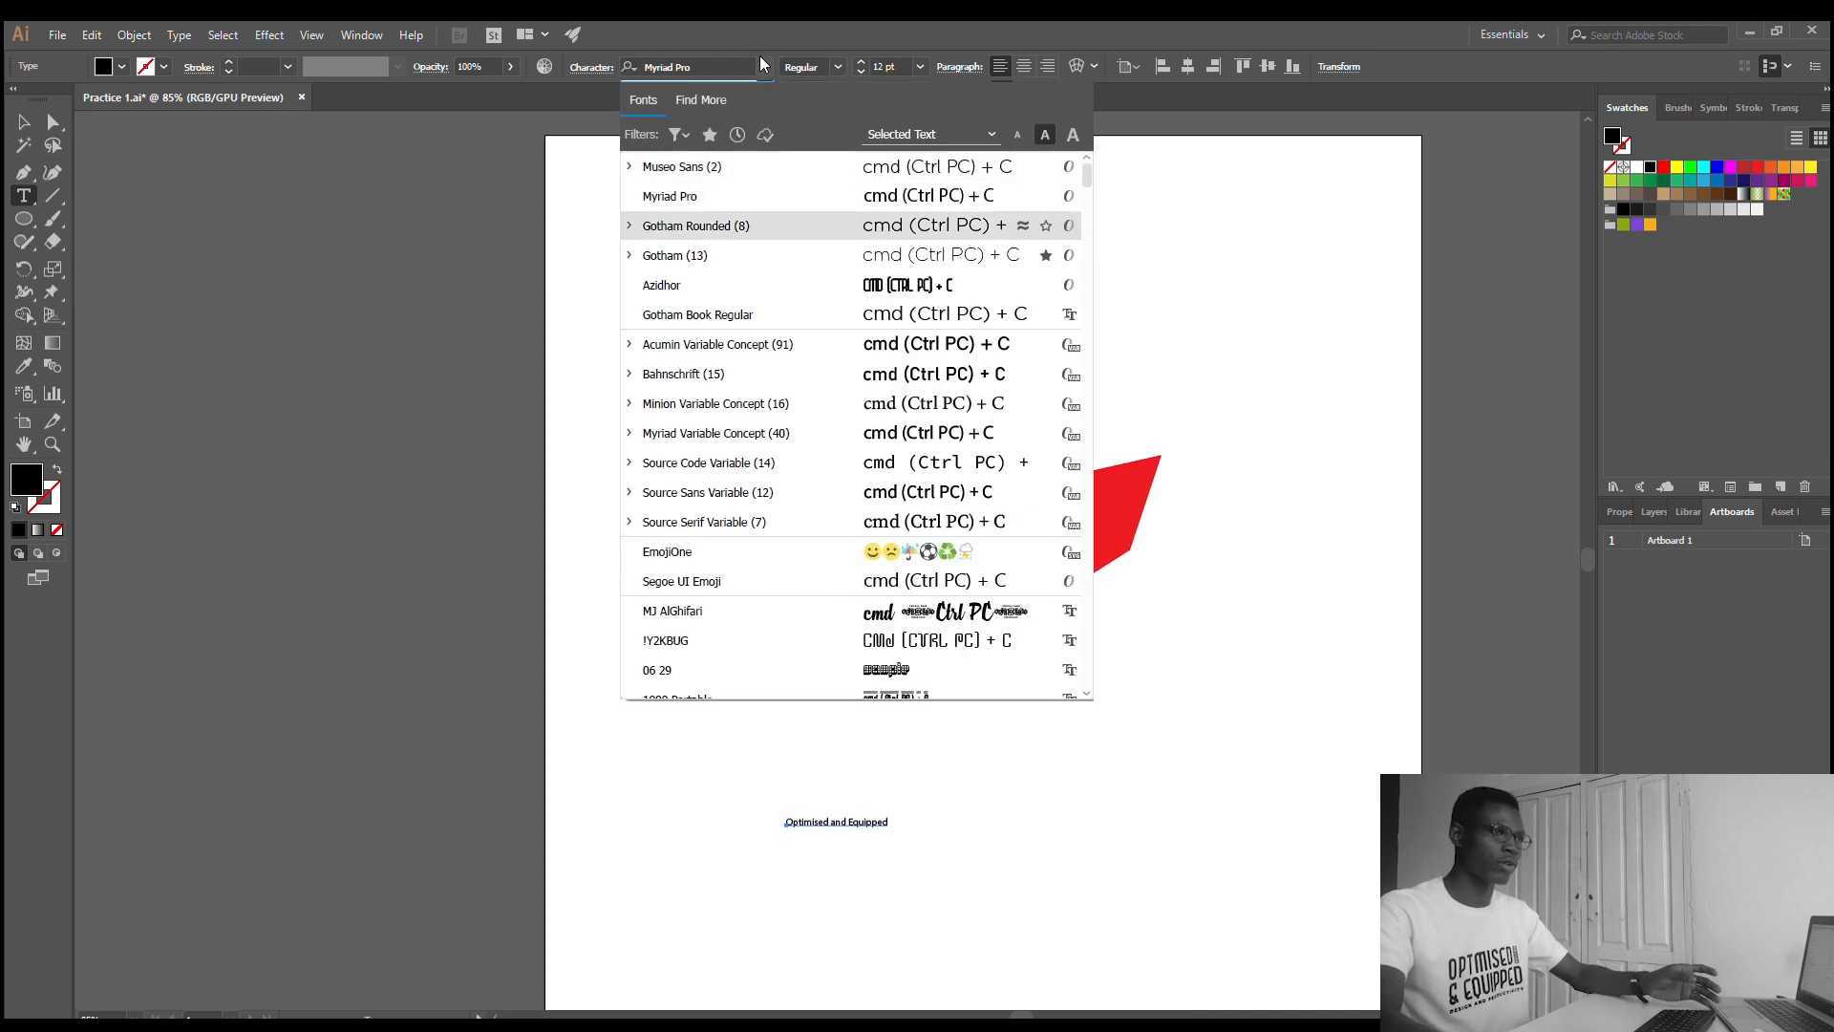
pyautogui.click(761, 61)
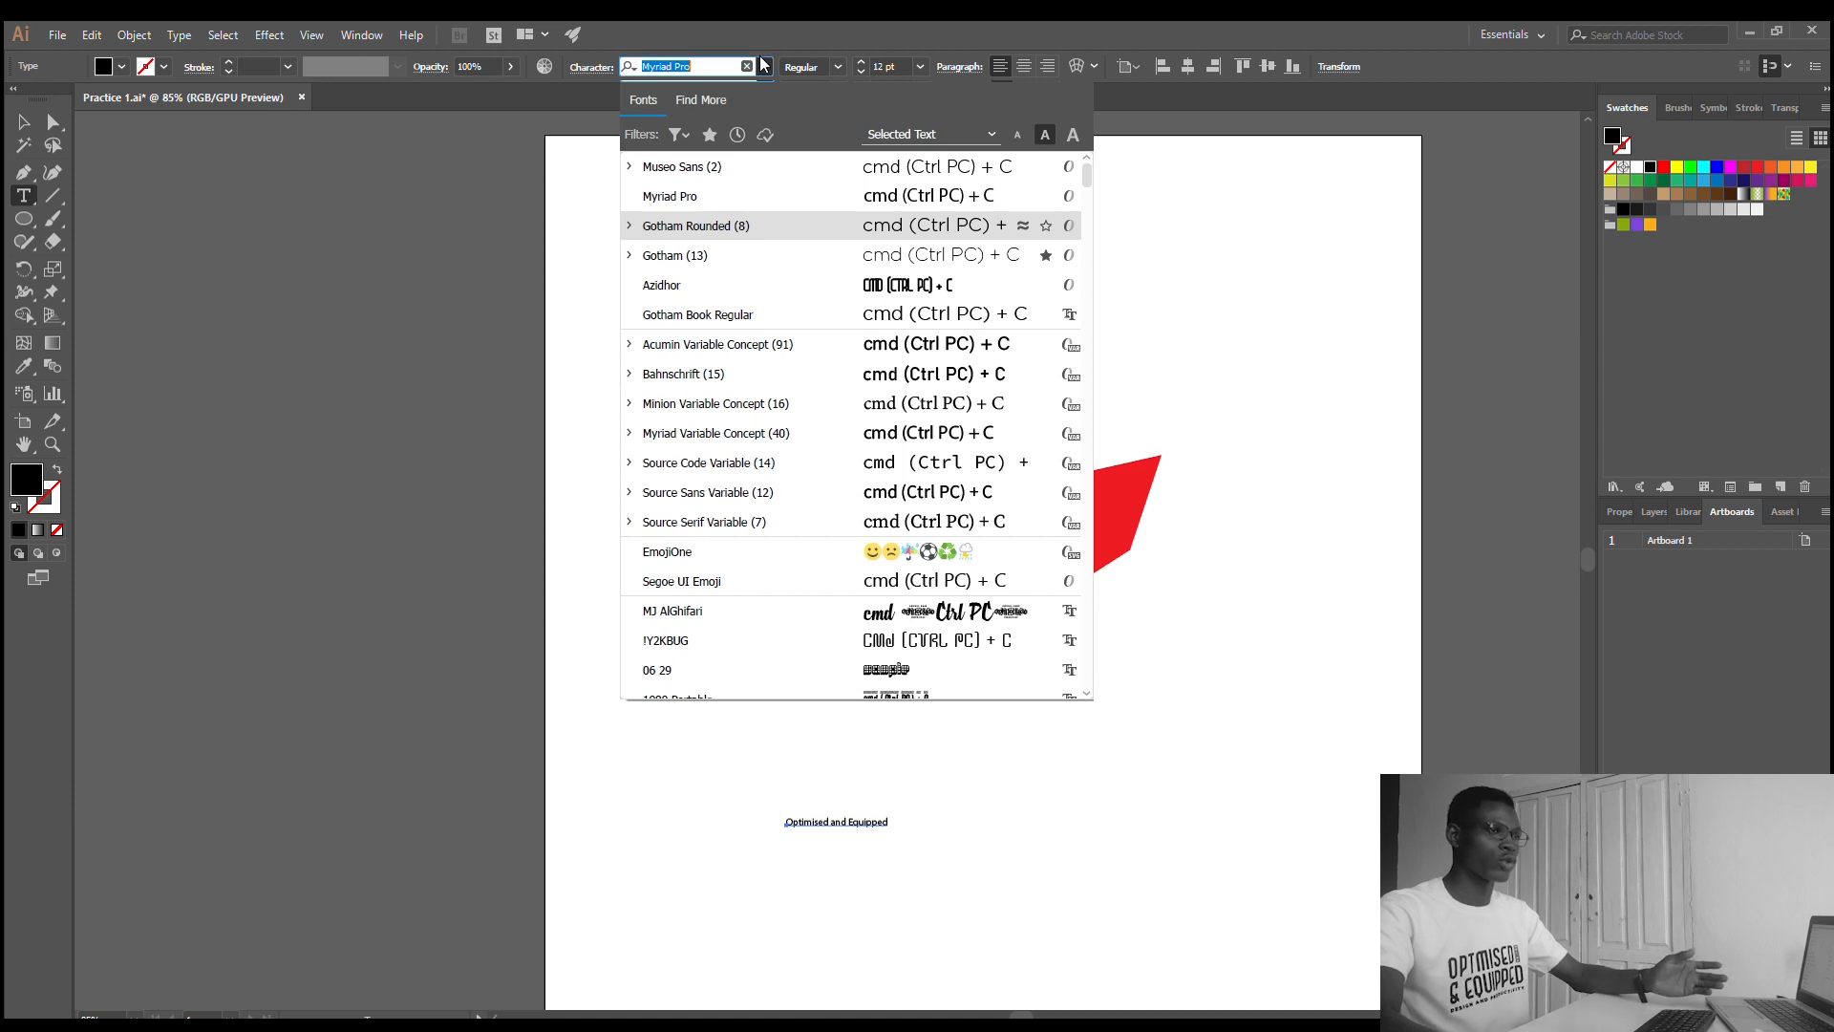
pyautogui.press('Down')
pyautogui.press('Return')
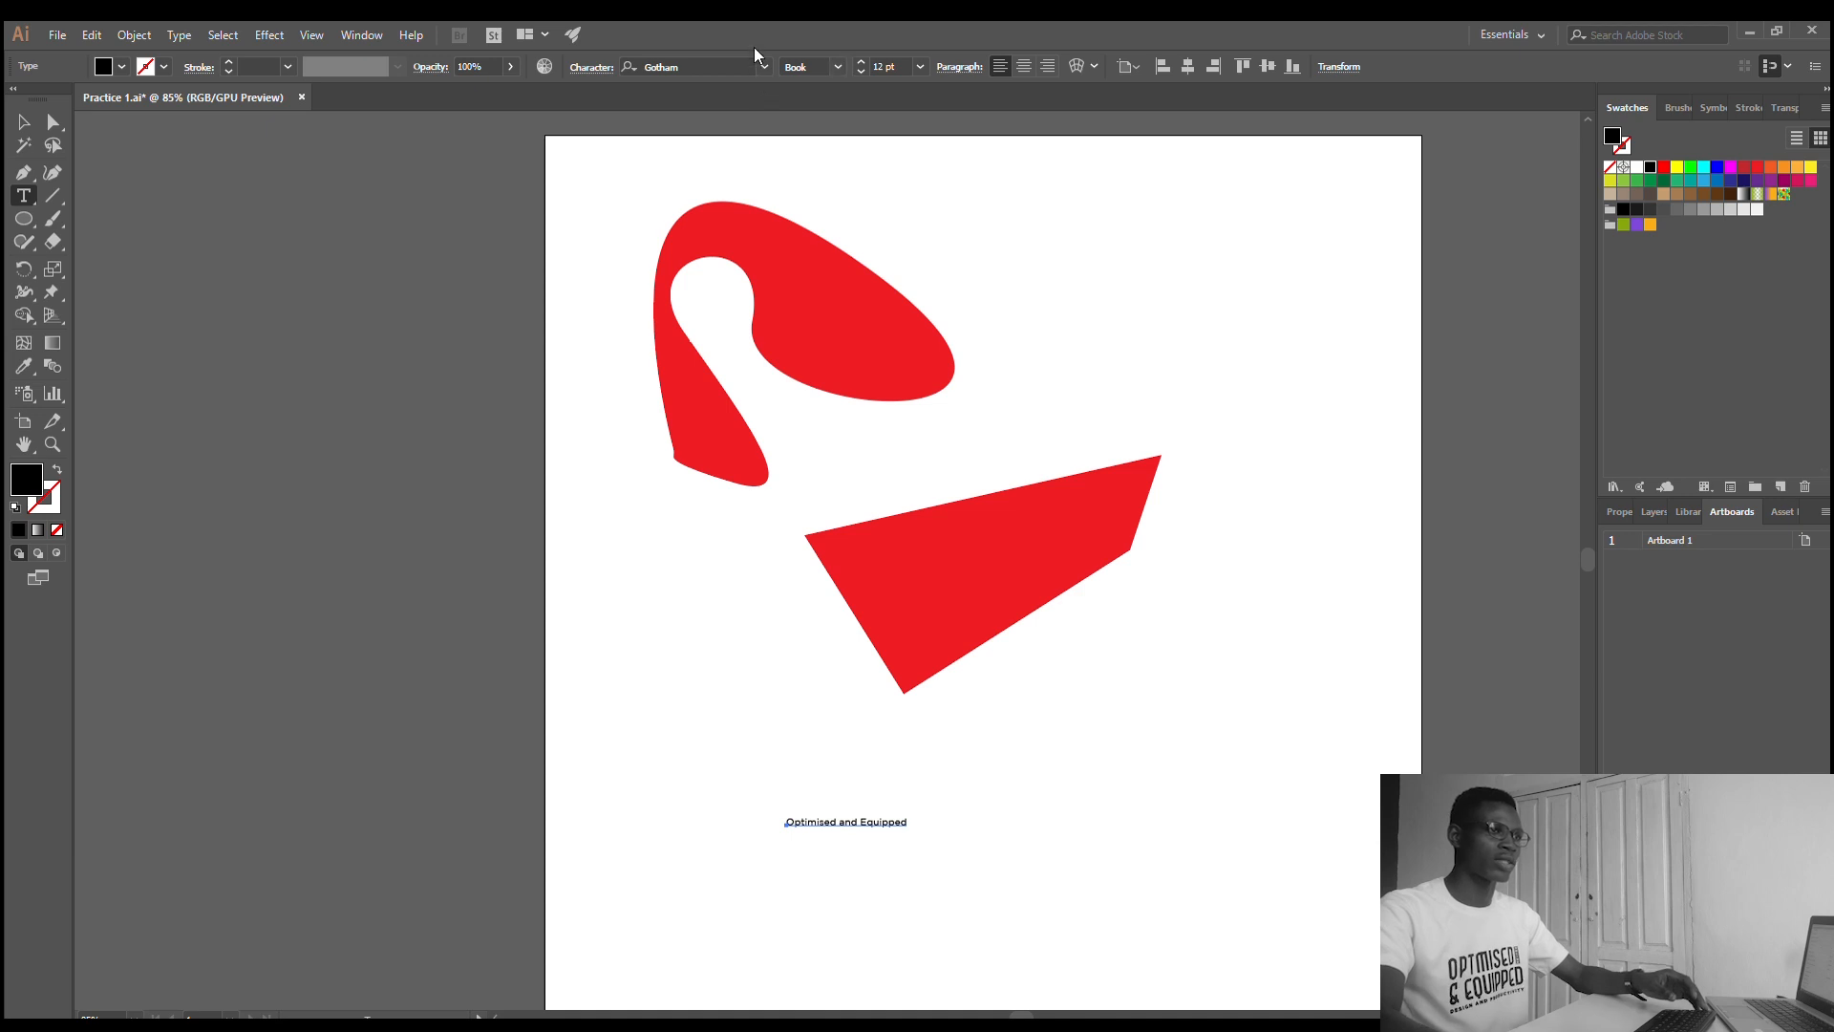
pyautogui.click(726, 66)
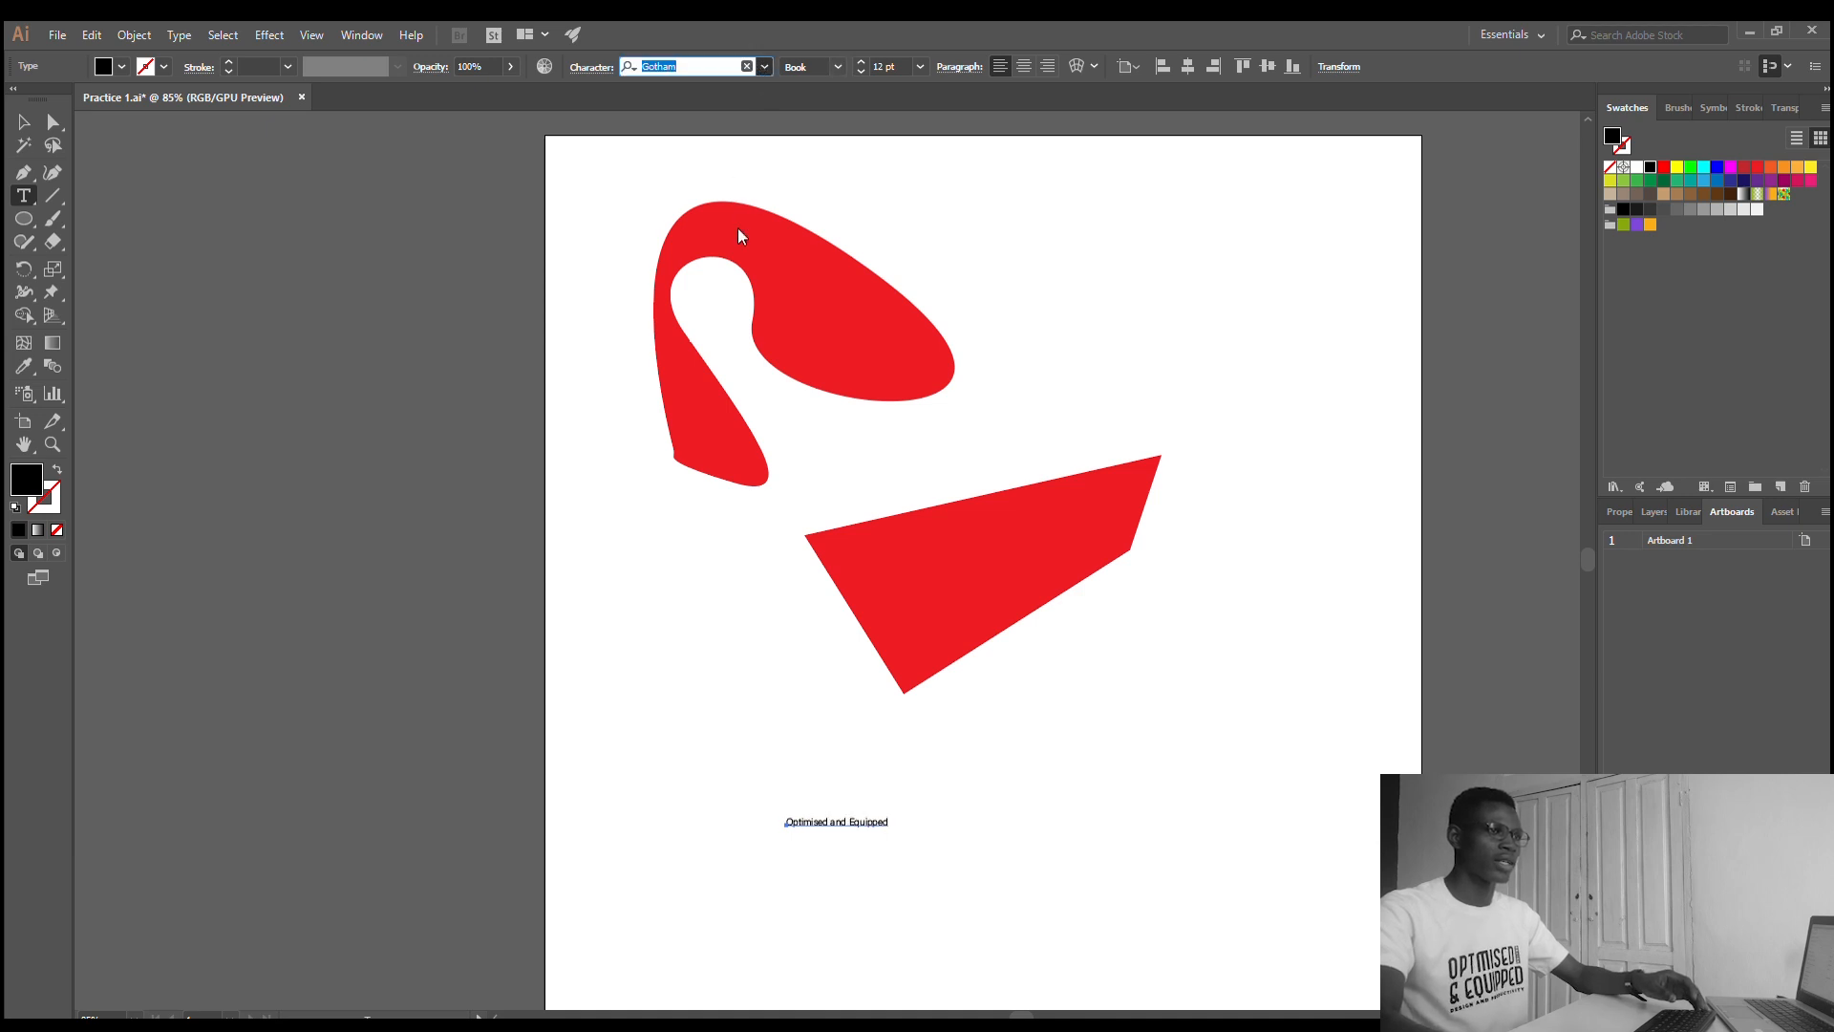
pyautogui.click(731, 200)
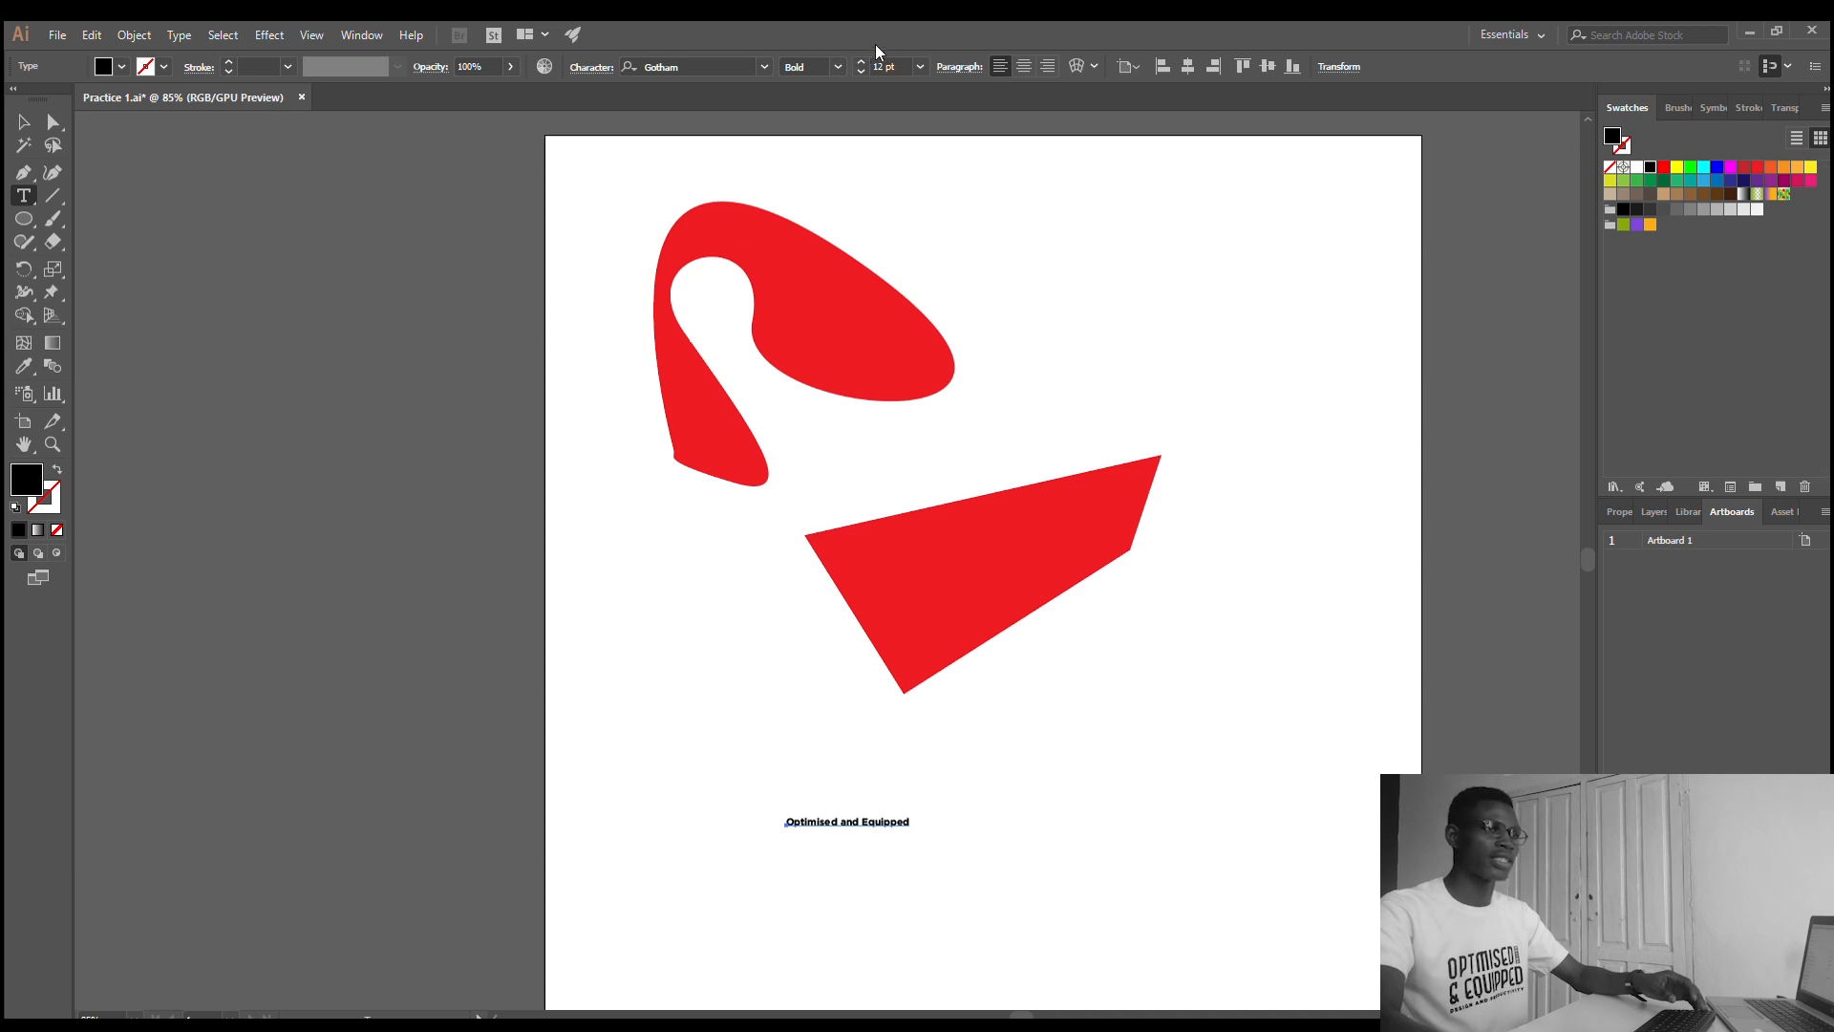
# - Try larger font sizes up to about 56 pt on the text, and settle on 19 pt
pyautogui.scroll(20, 857, 61)
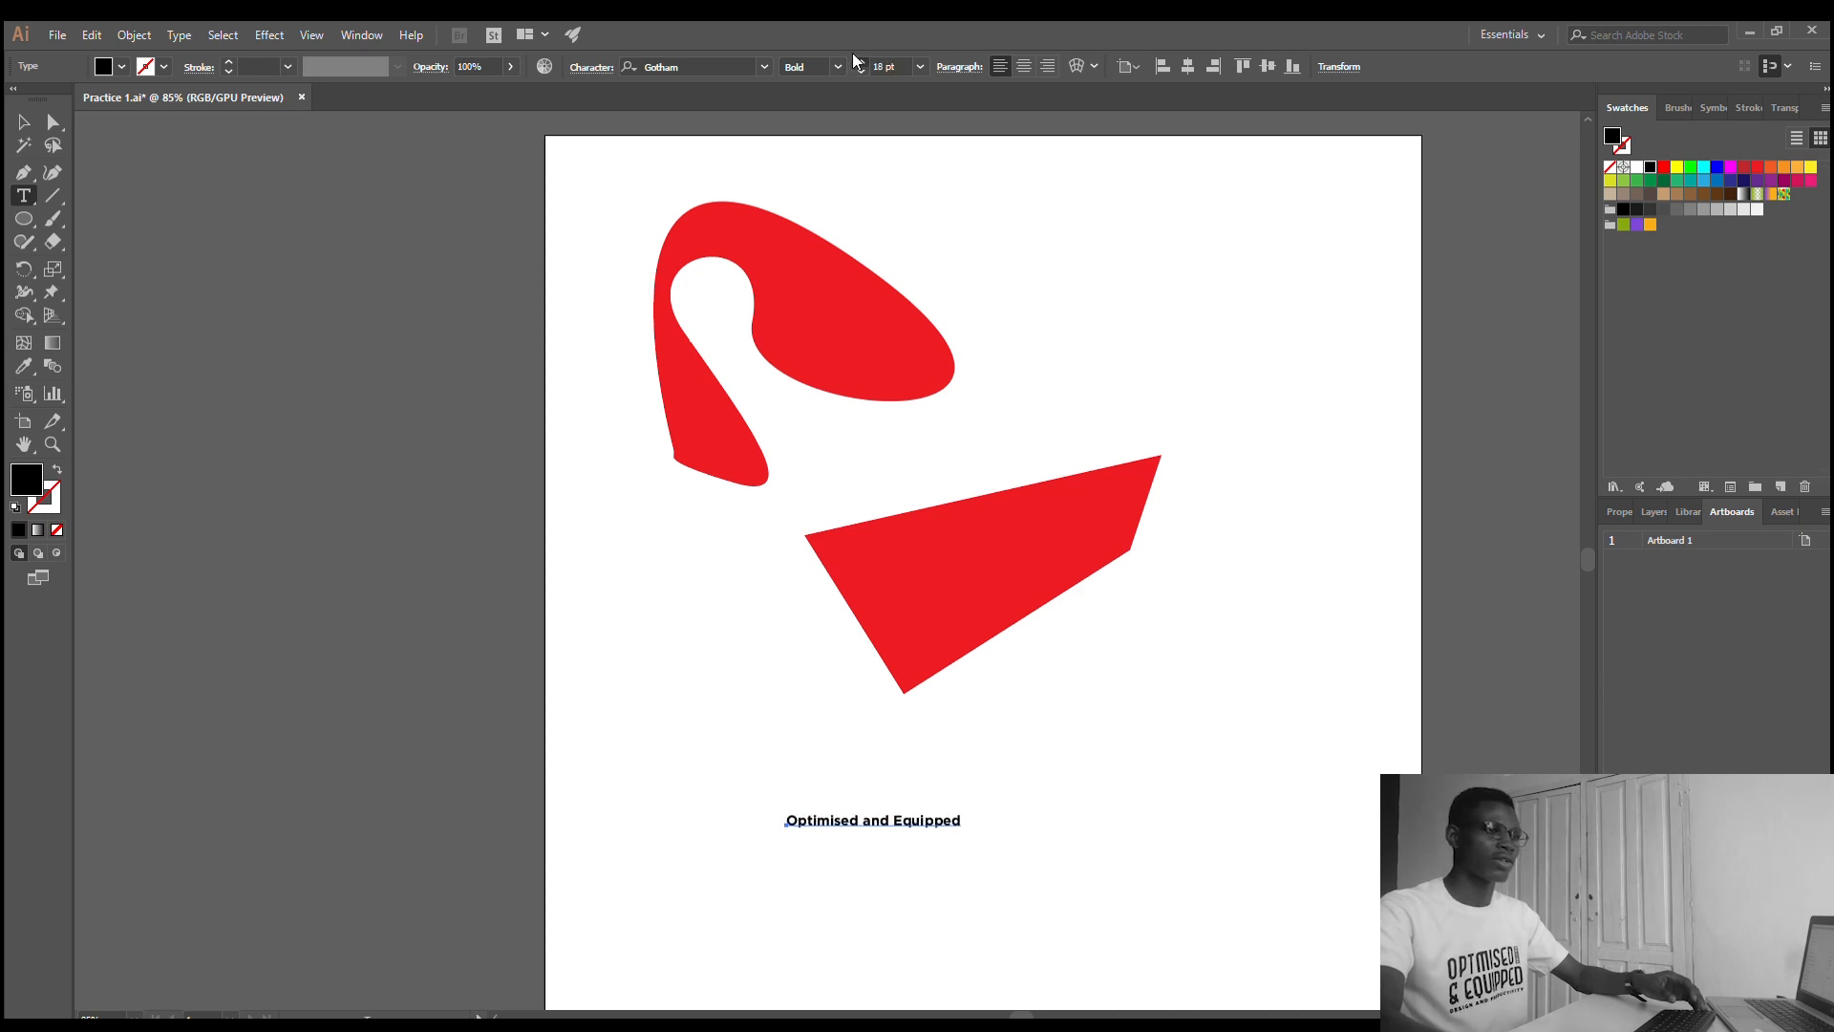
pyautogui.scroll(15, 857, 61)
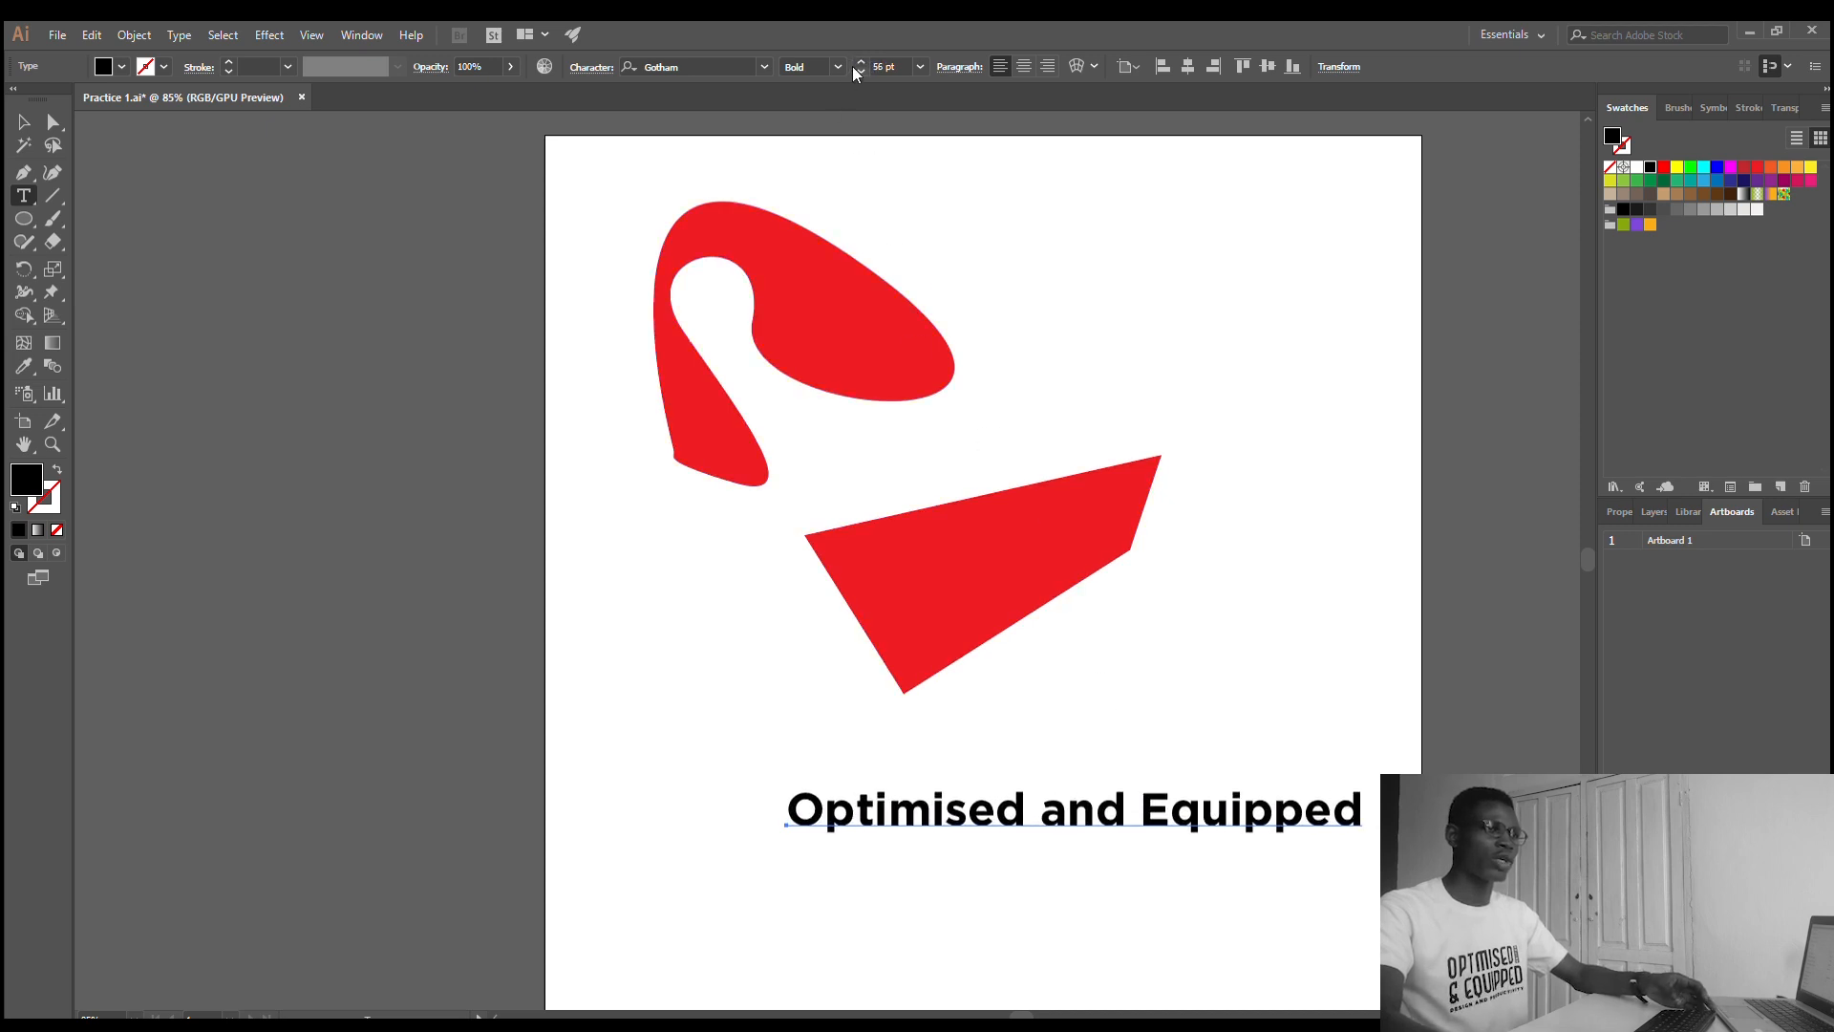
pyautogui.scroll(-20, 852, 66)
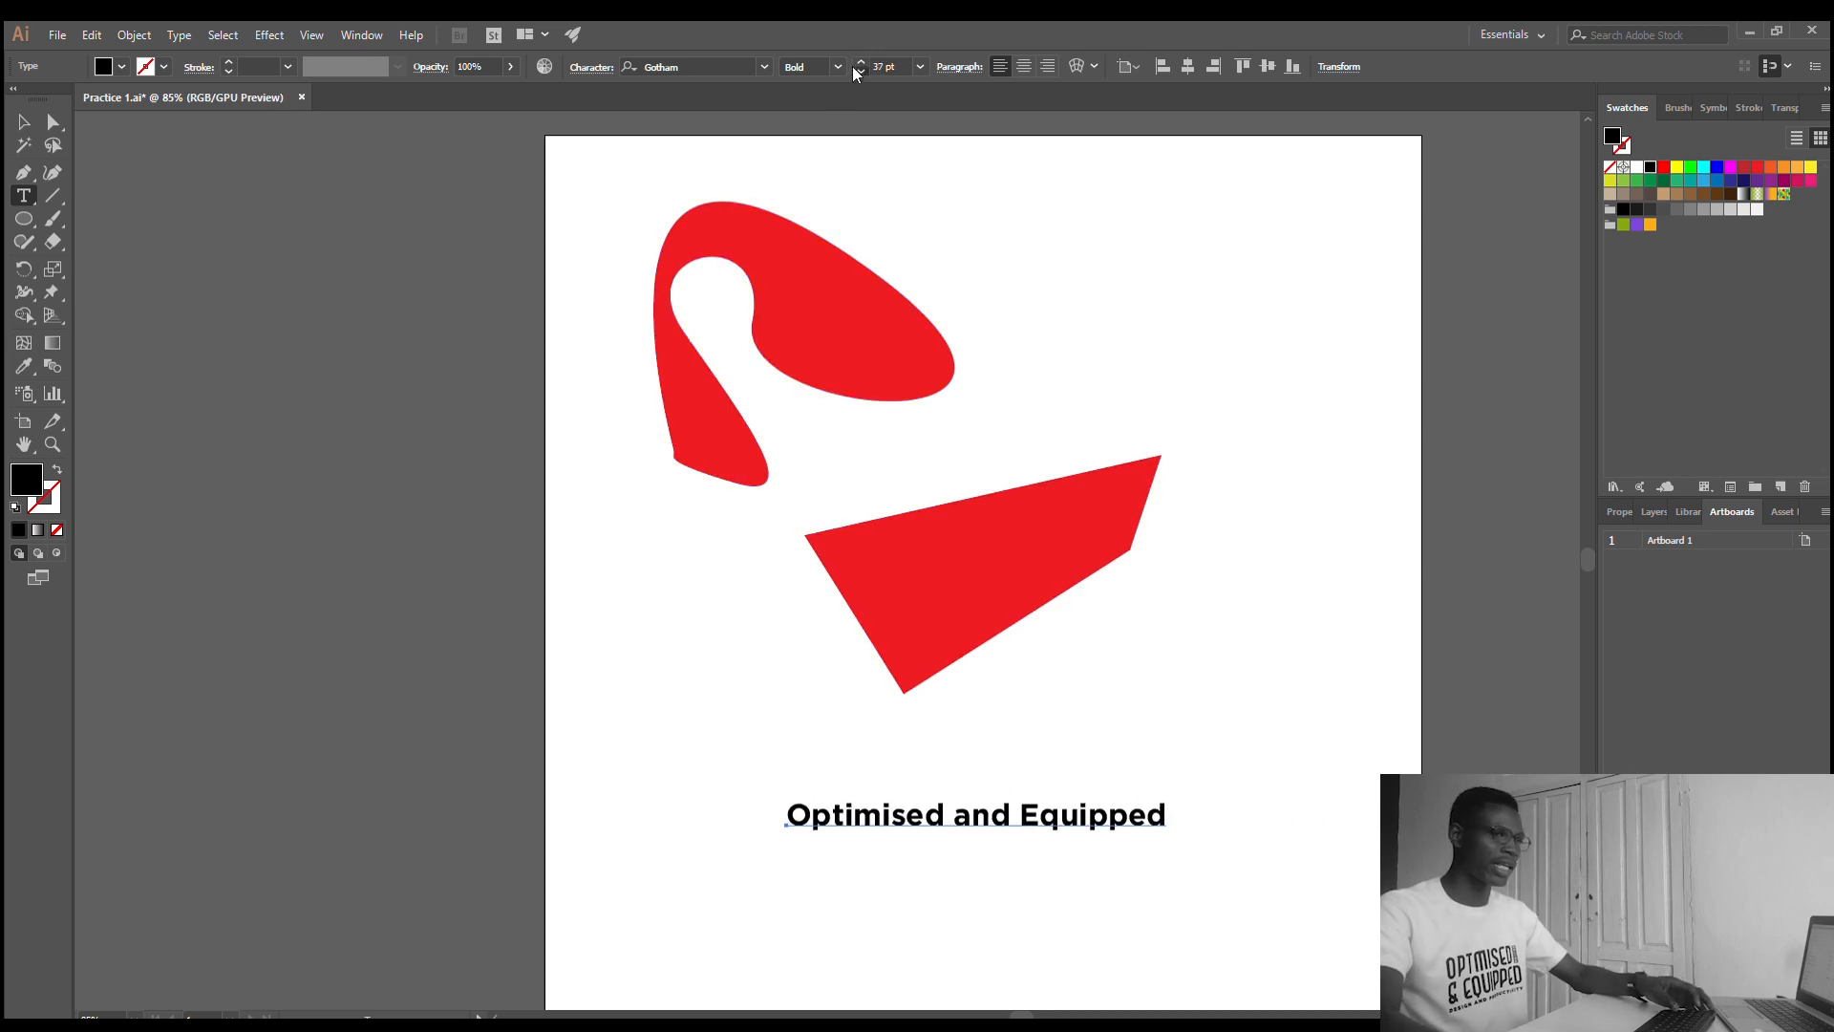
pyautogui.scroll(-10, 852, 66)
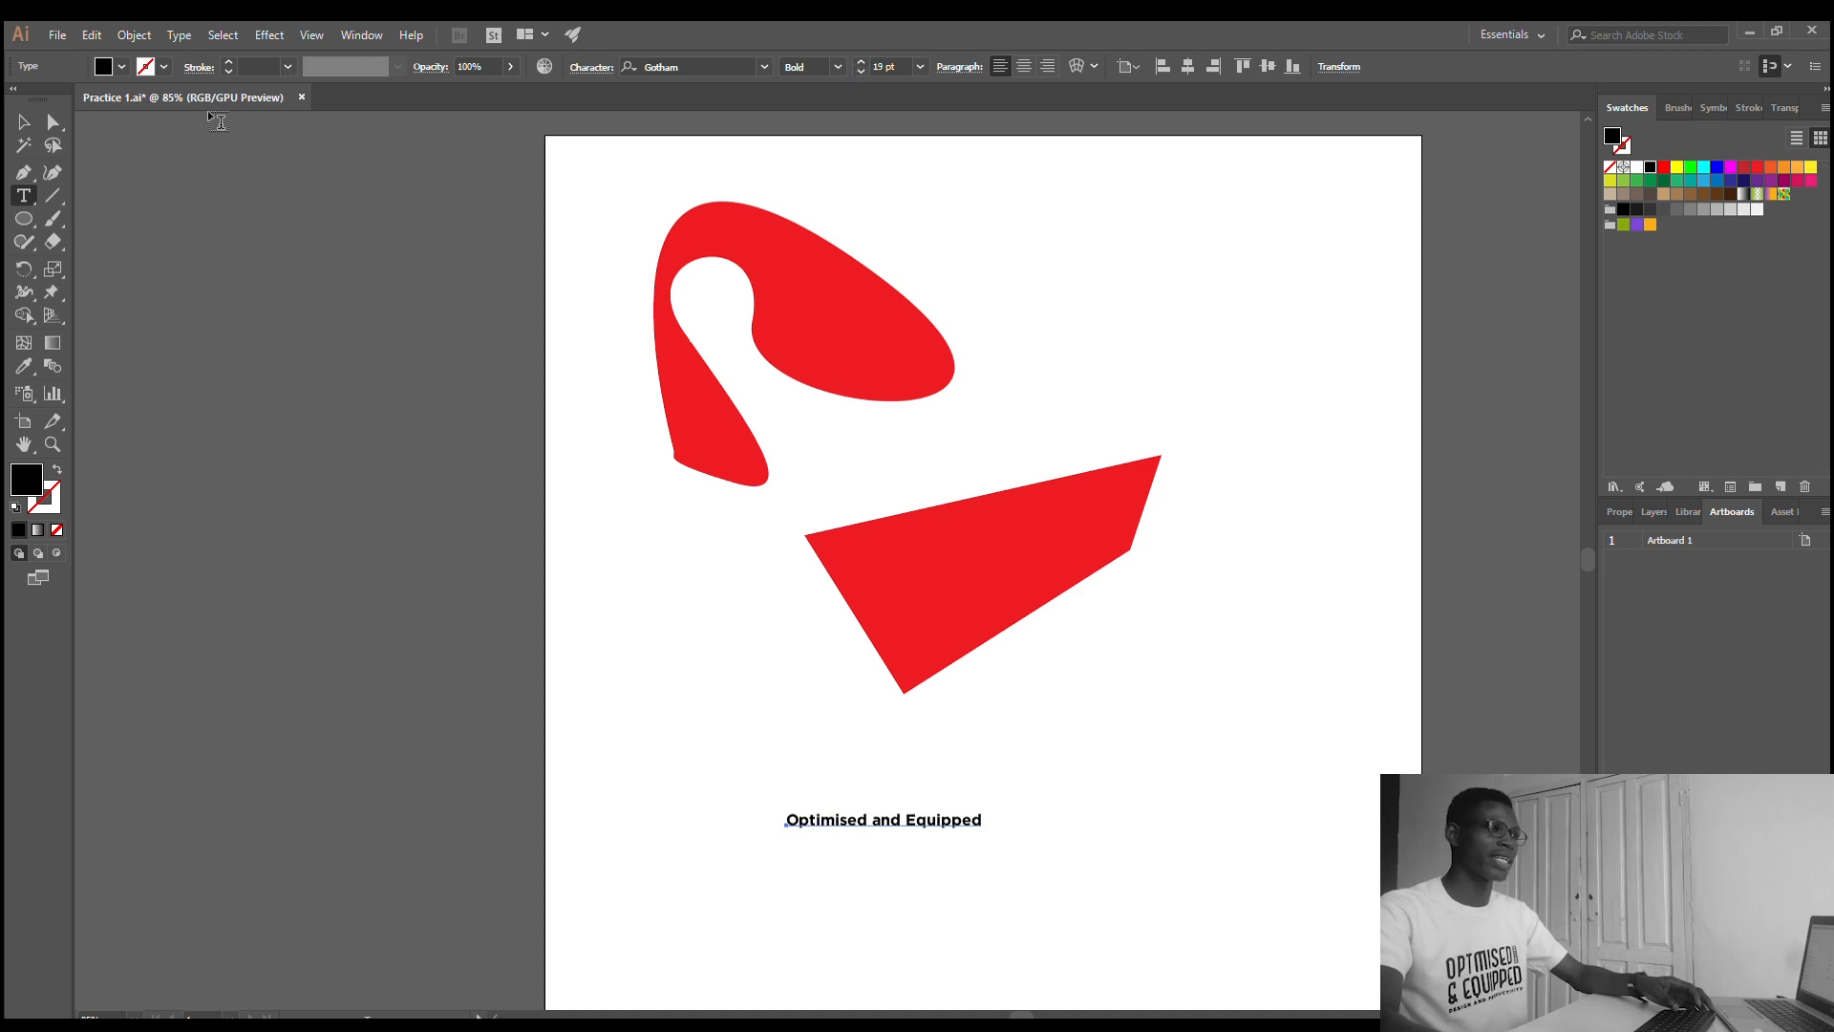
# - Scale the "Optimised and Equipped" text up from its corners to about 76 pt, then try a vertical-only stretch and undo it
pyautogui.click(53, 121)
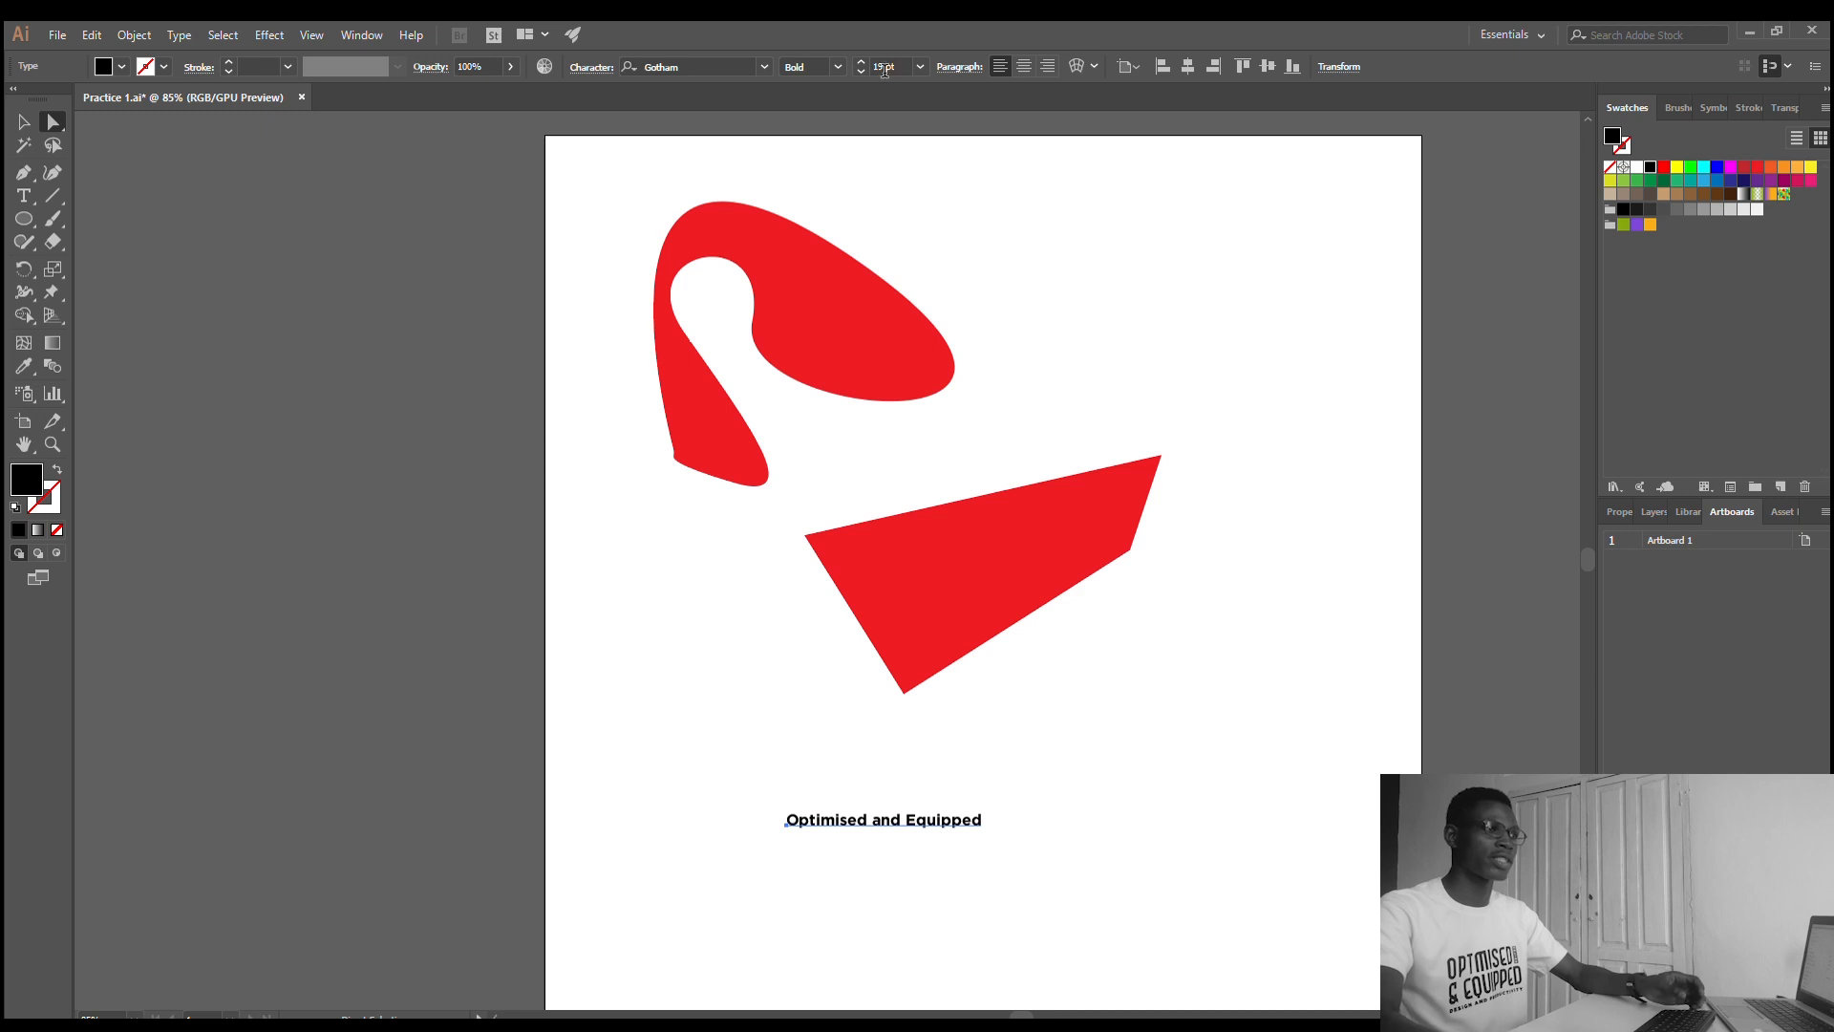
pyautogui.click(25, 121)
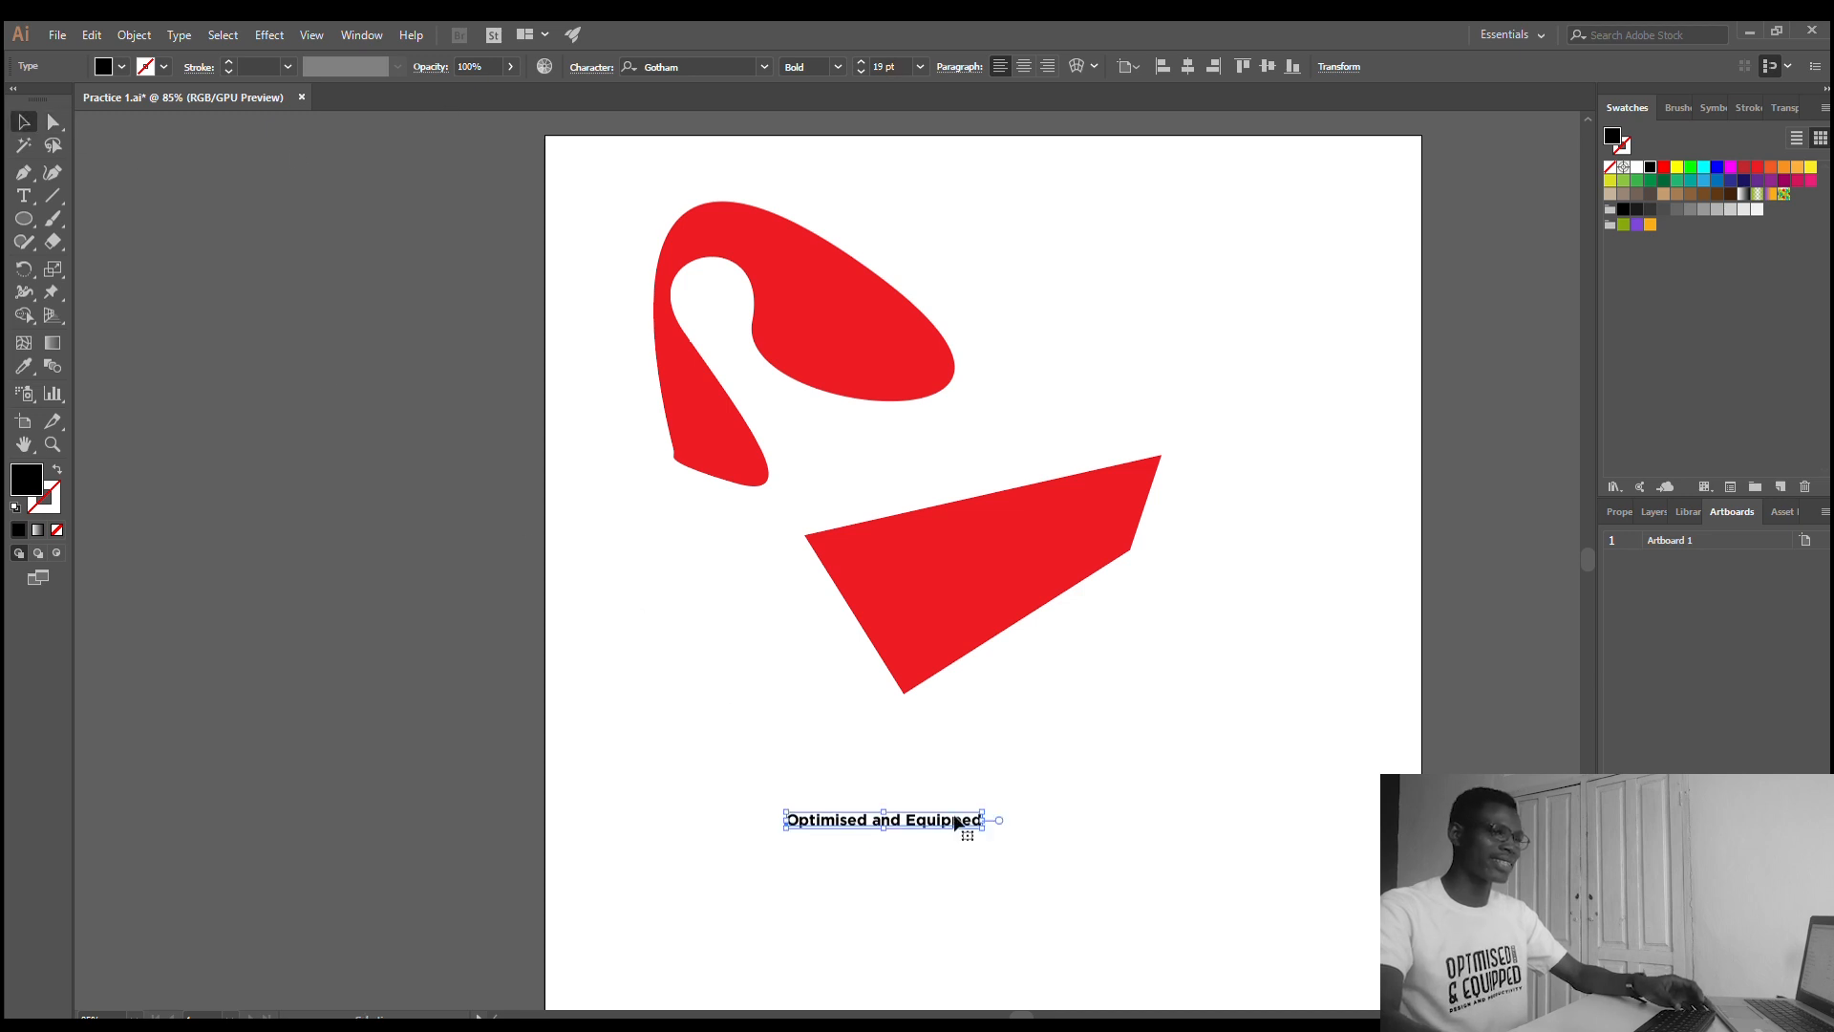
pyautogui.moveTo(984, 810); pyautogui.dragTo(1379, 614)
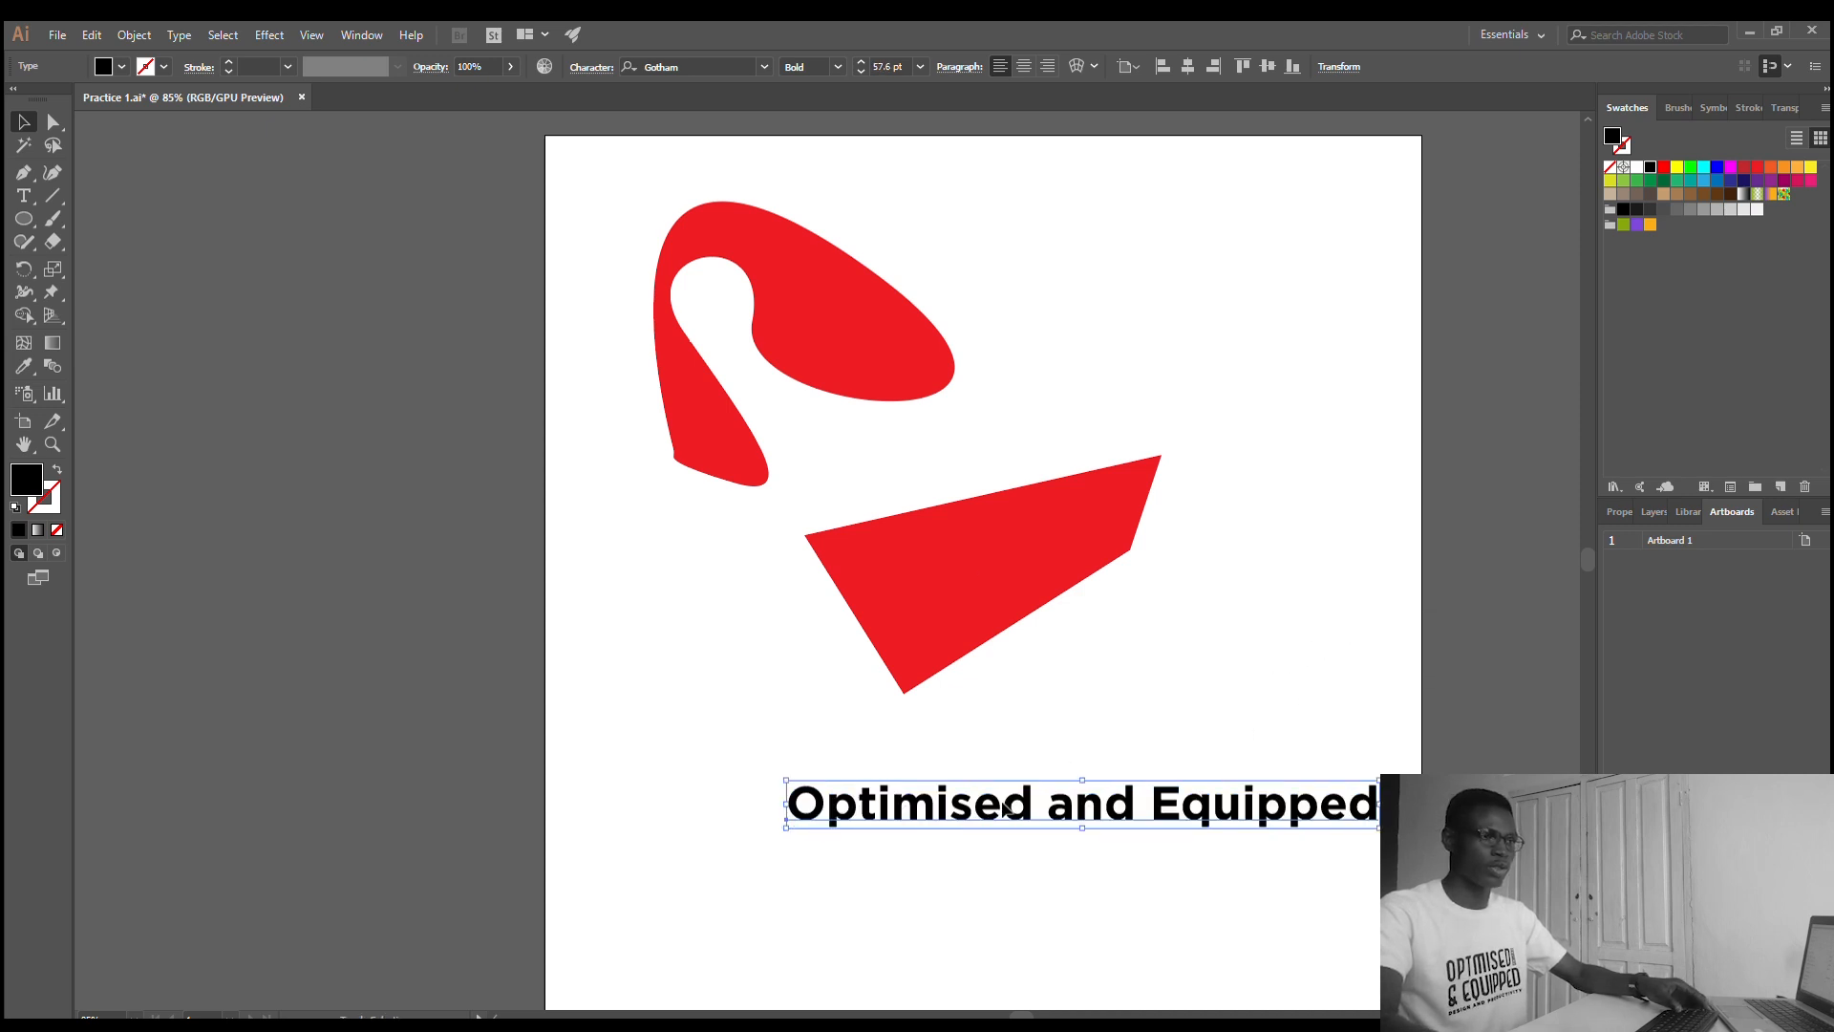
pyautogui.moveTo(780, 777); pyautogui.dragTo(605, 621)
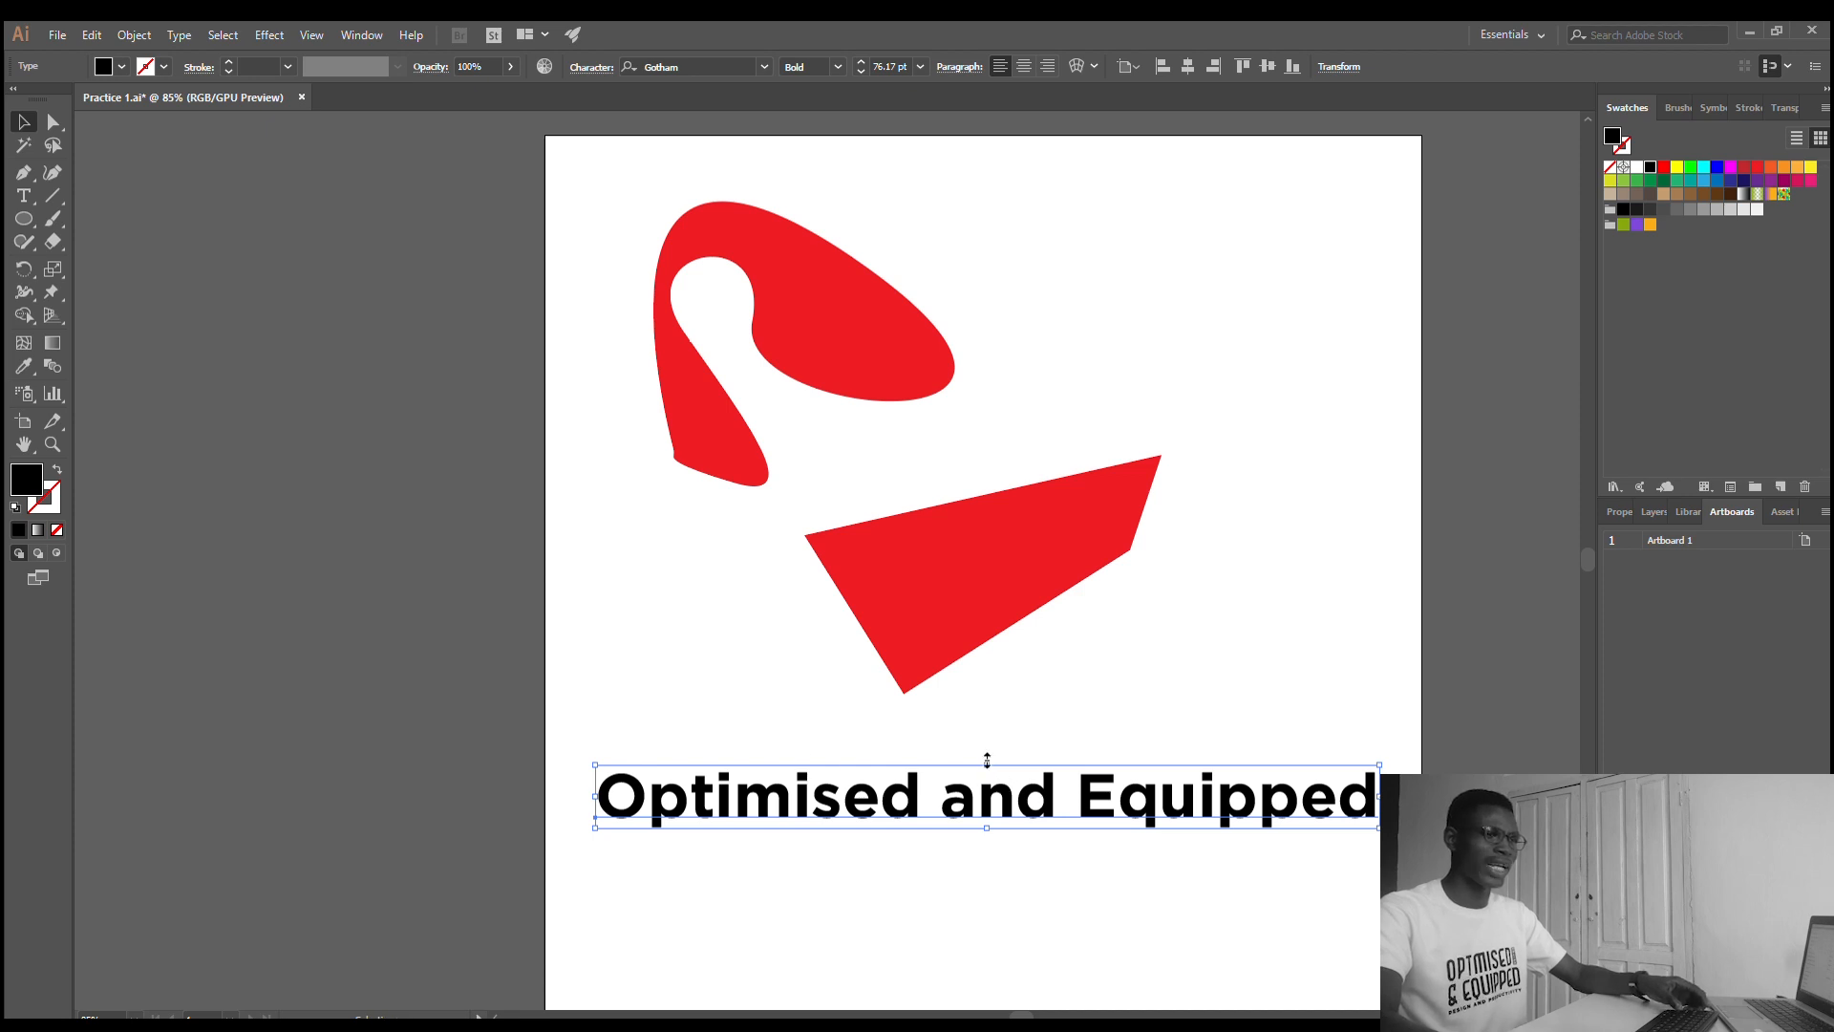
pyautogui.moveTo(987, 759); pyautogui.dragTo(1024, 310)
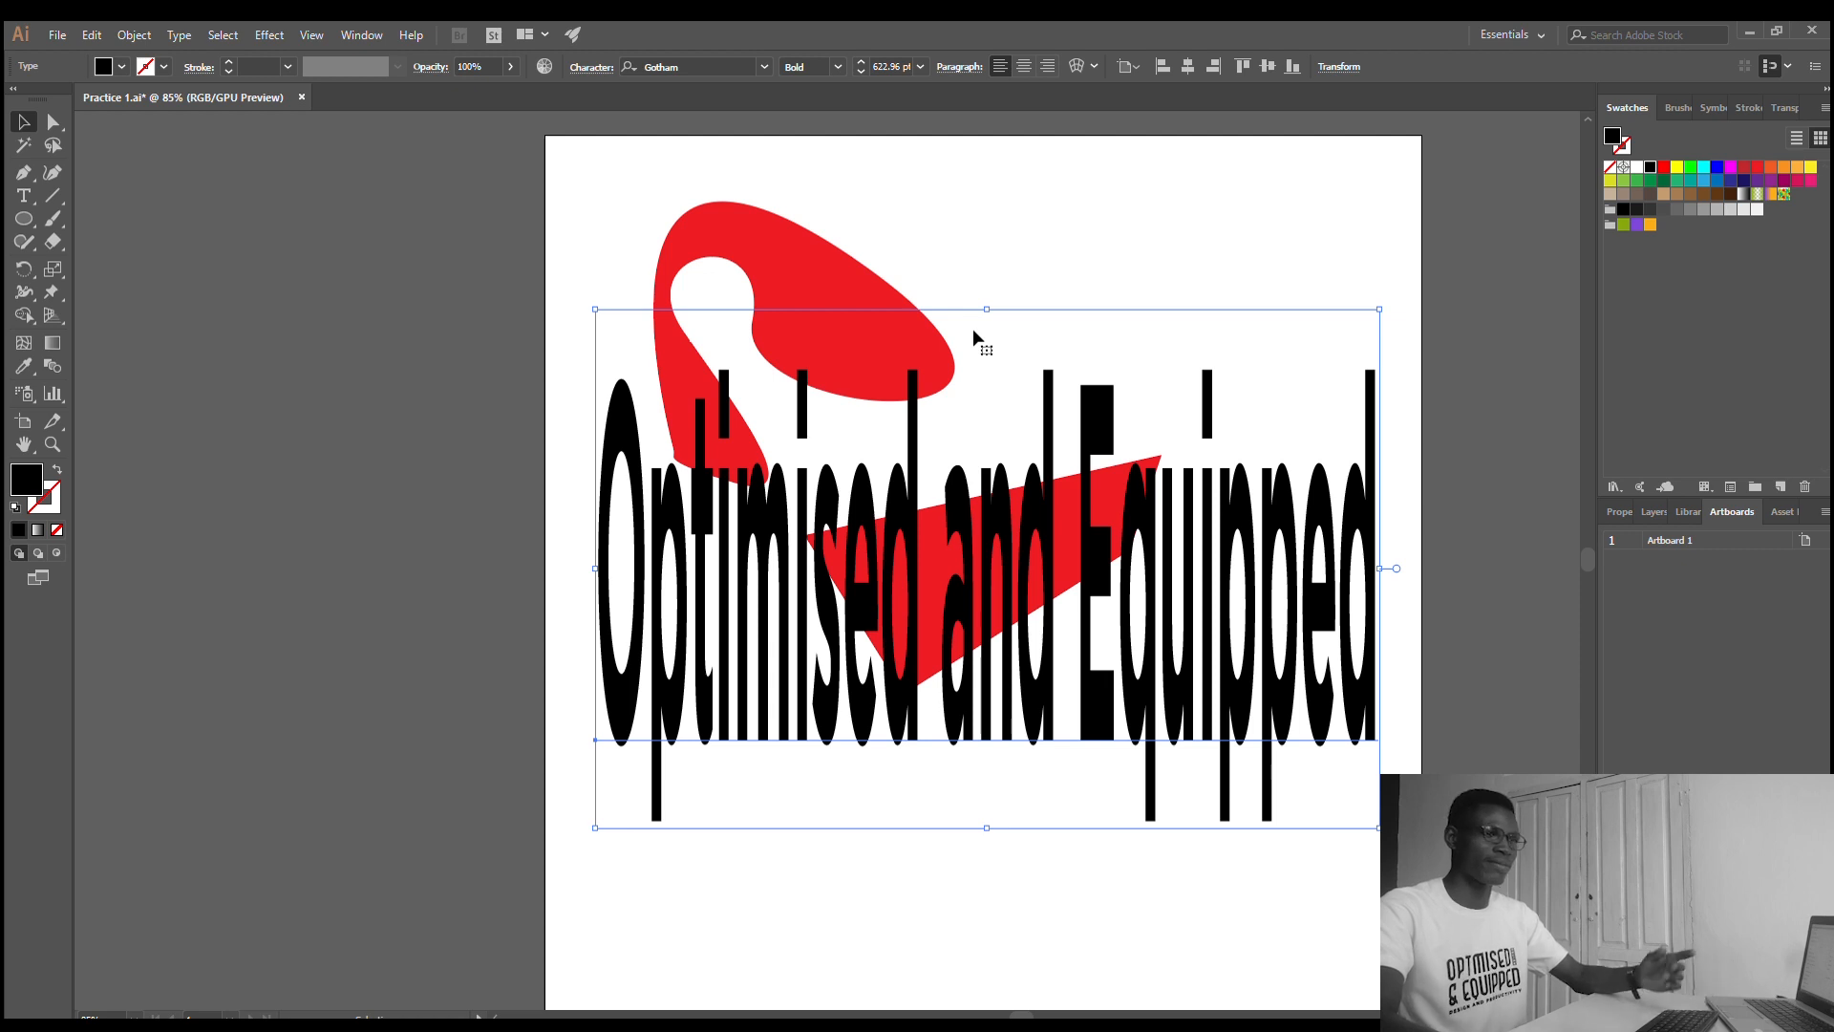
pyautogui.hotkey('ctrl', 'z')
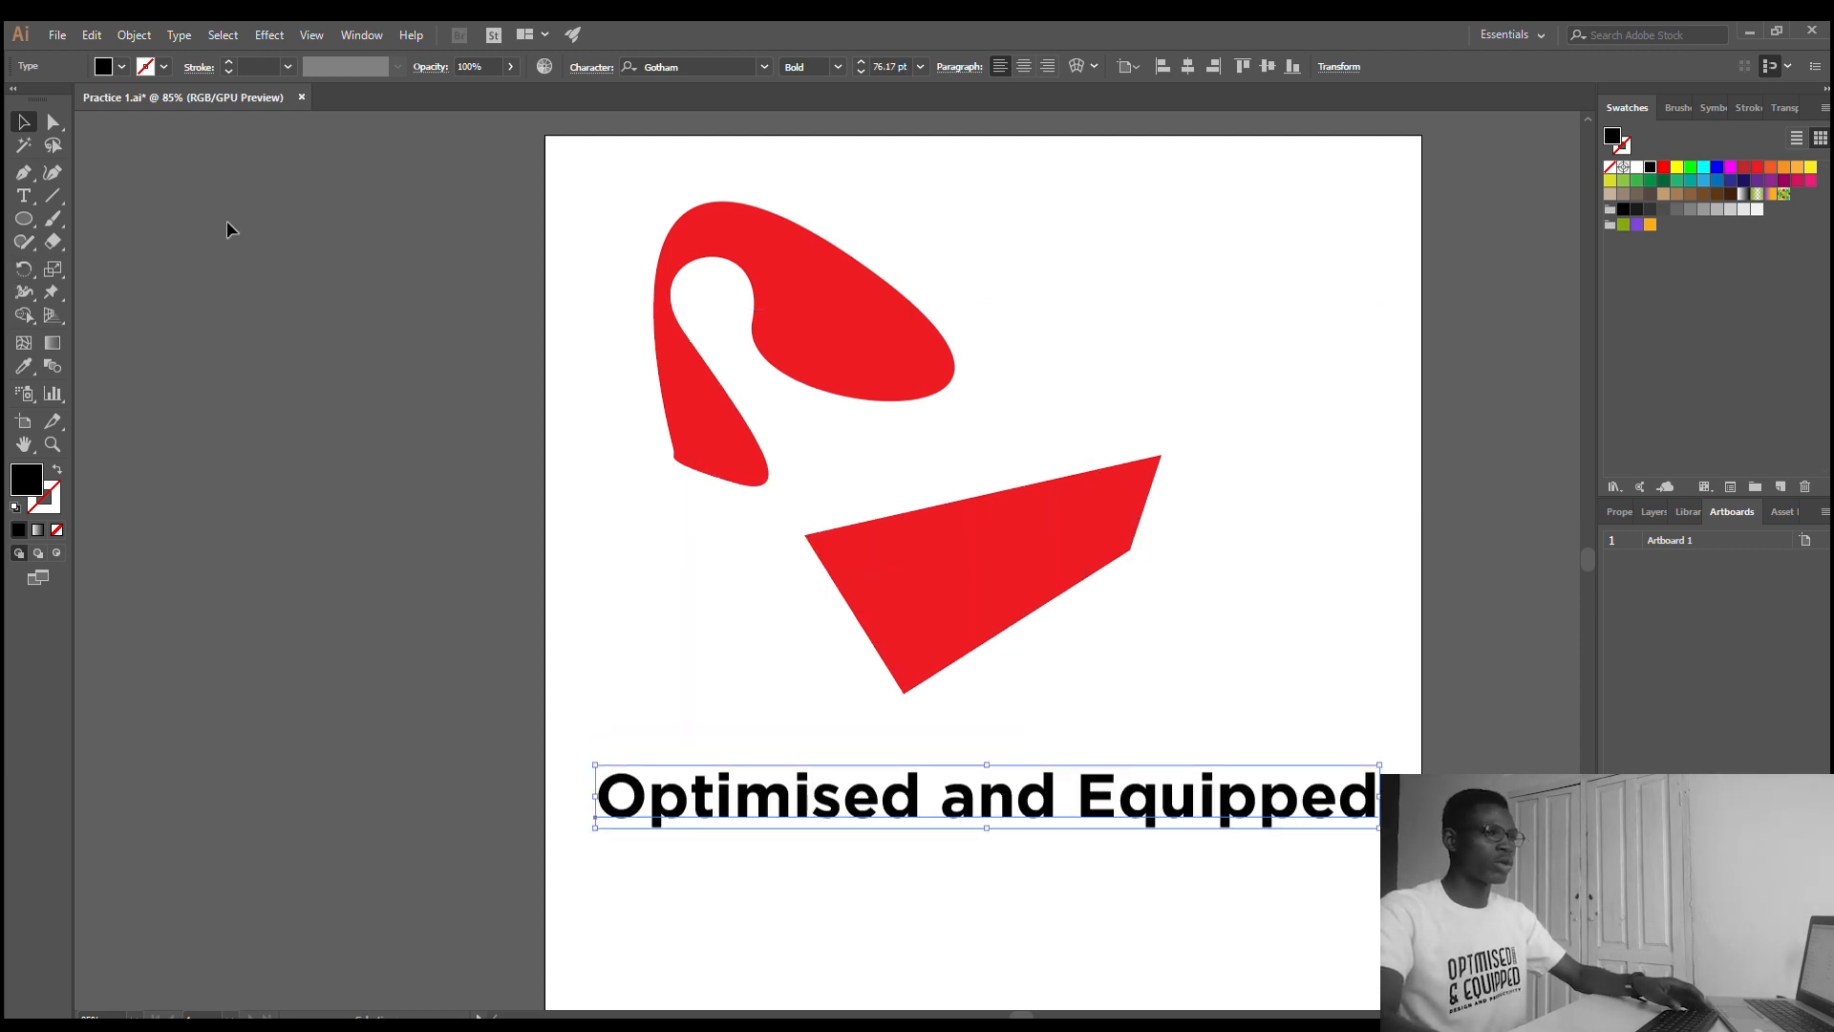
# - Rotate the text counterclockwise into a rising diagonal and move it up so it overlaps the straight-edged red shape
pyautogui.click(15, 263)
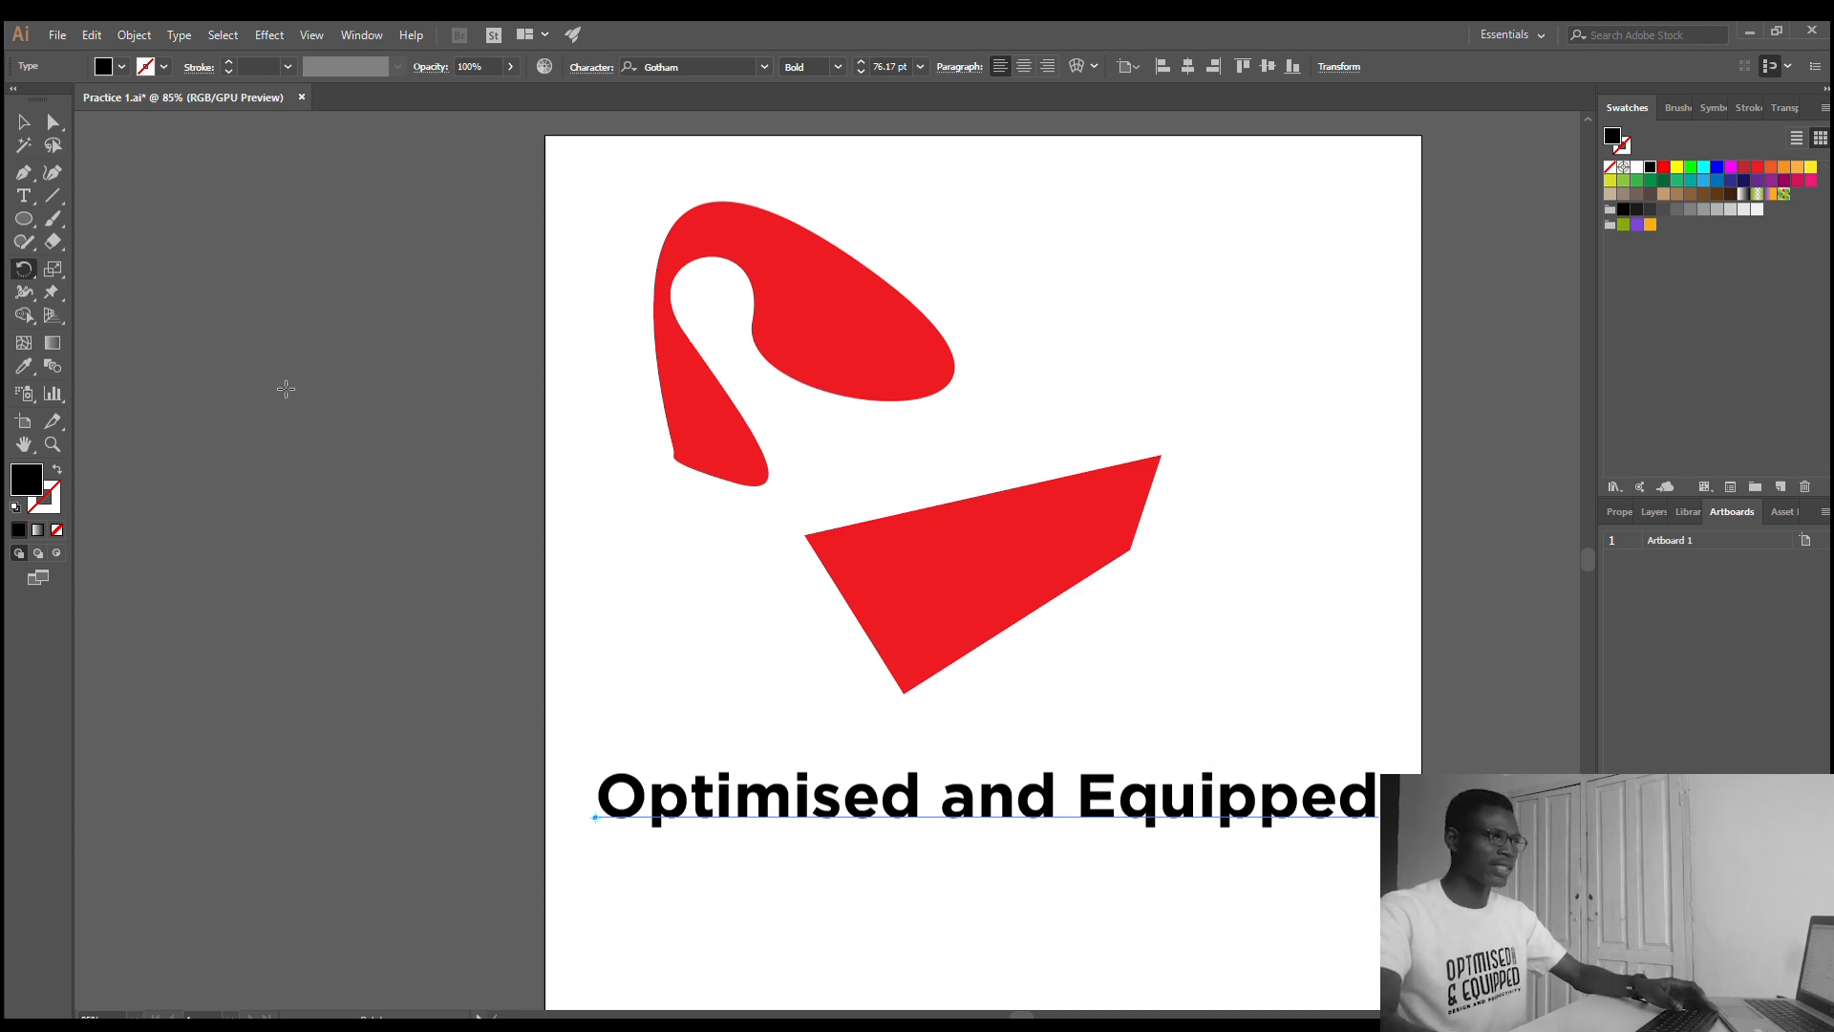
pyautogui.click(23, 121)
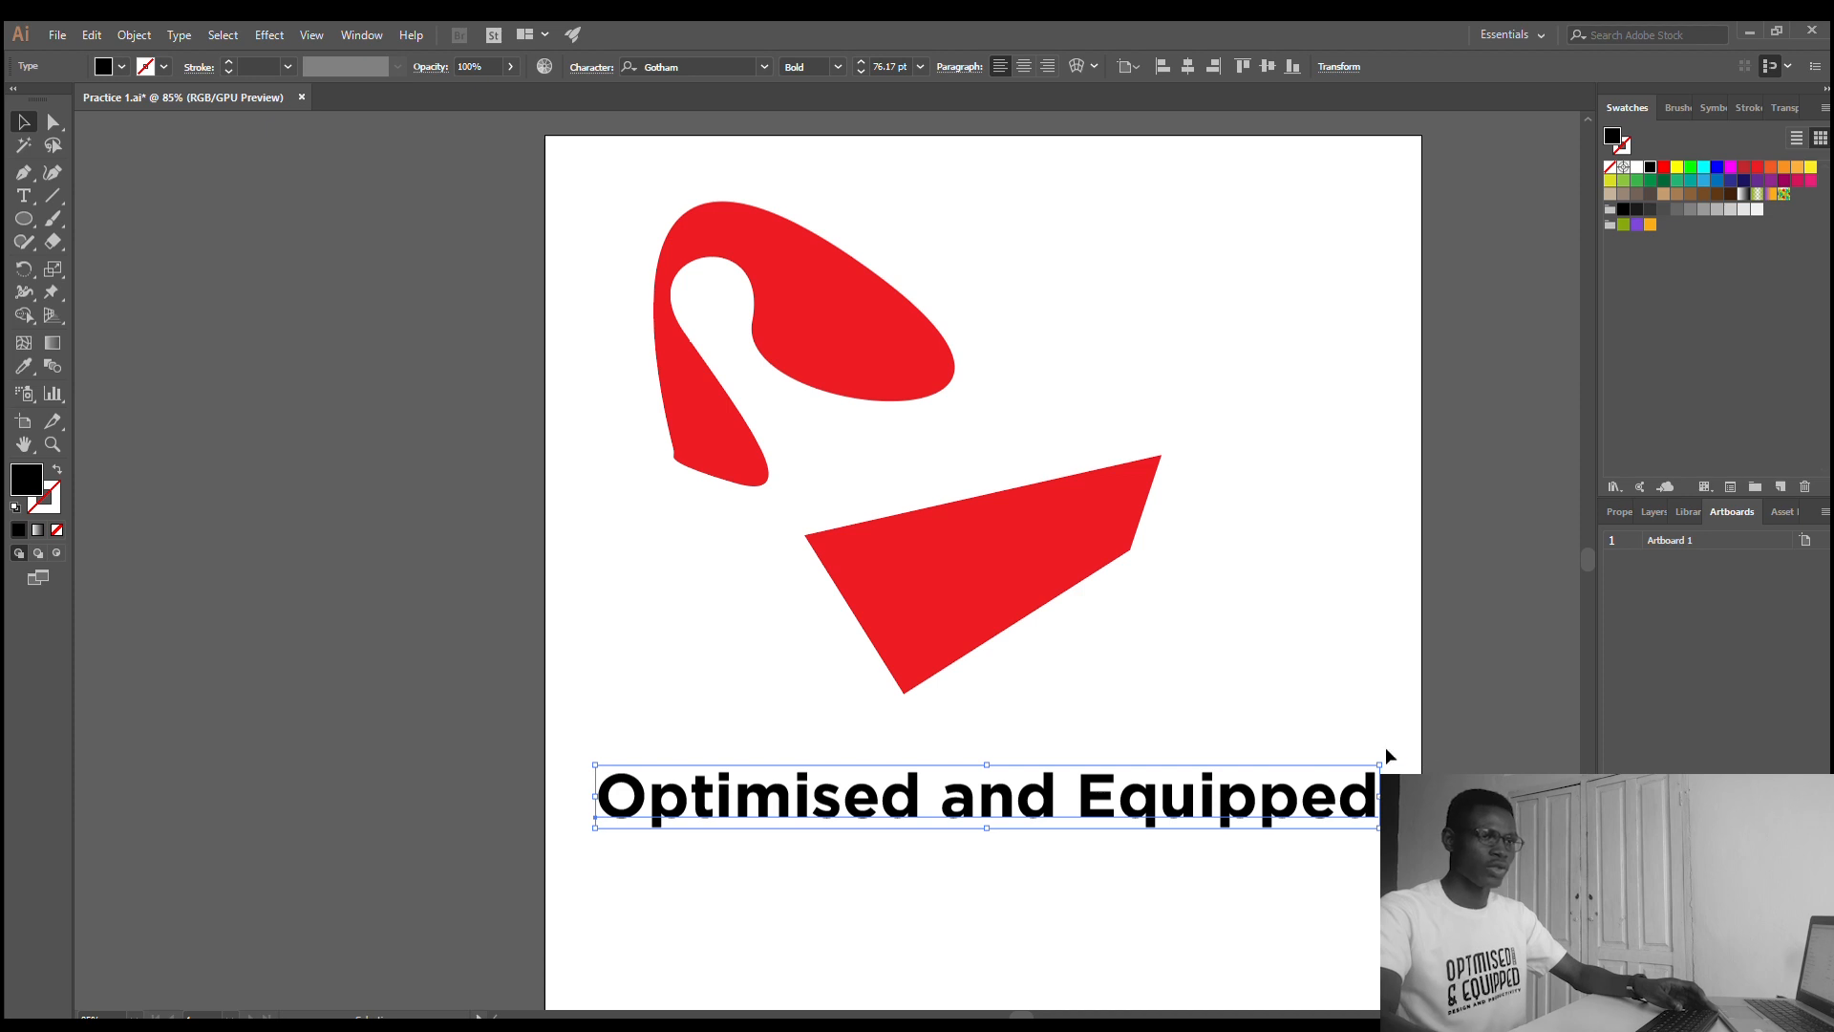
pyautogui.moveTo(1387, 756); pyautogui.dragTo(1194, 765)
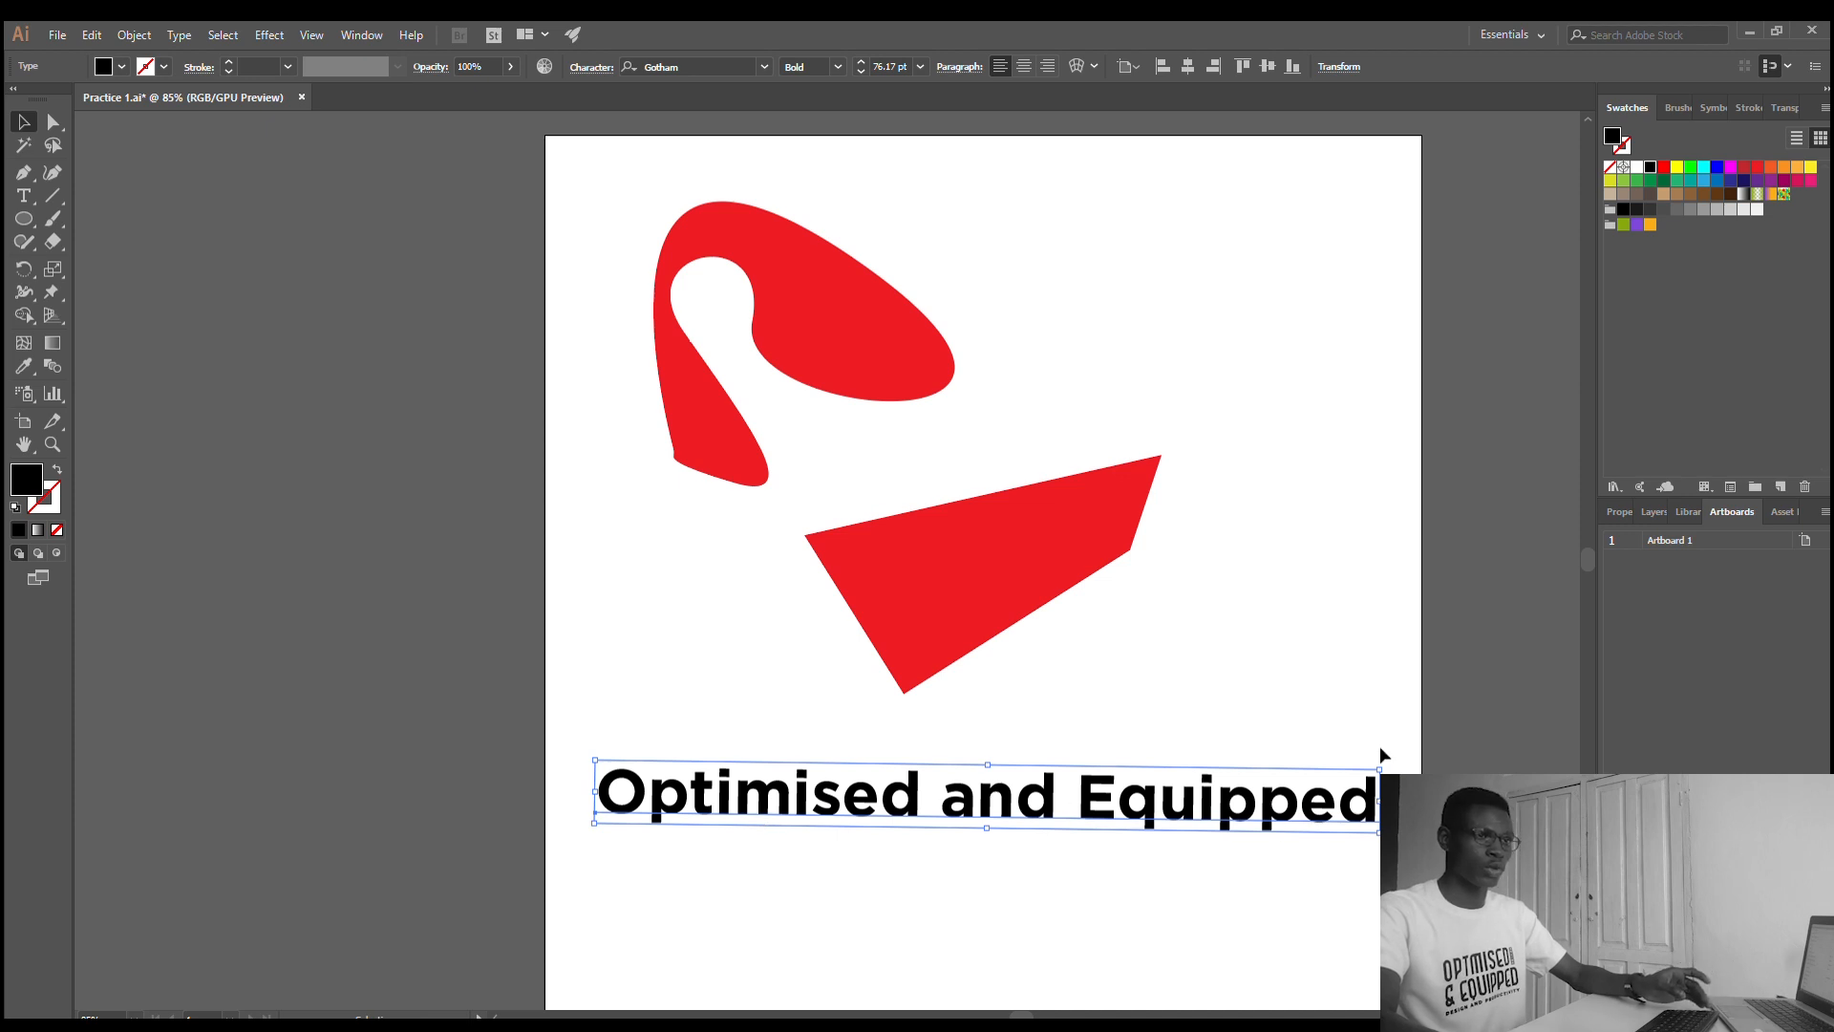
pyautogui.moveTo(1386, 762); pyautogui.dragTo(783, 778)
pyautogui.hotkey('ctrl', 'z')
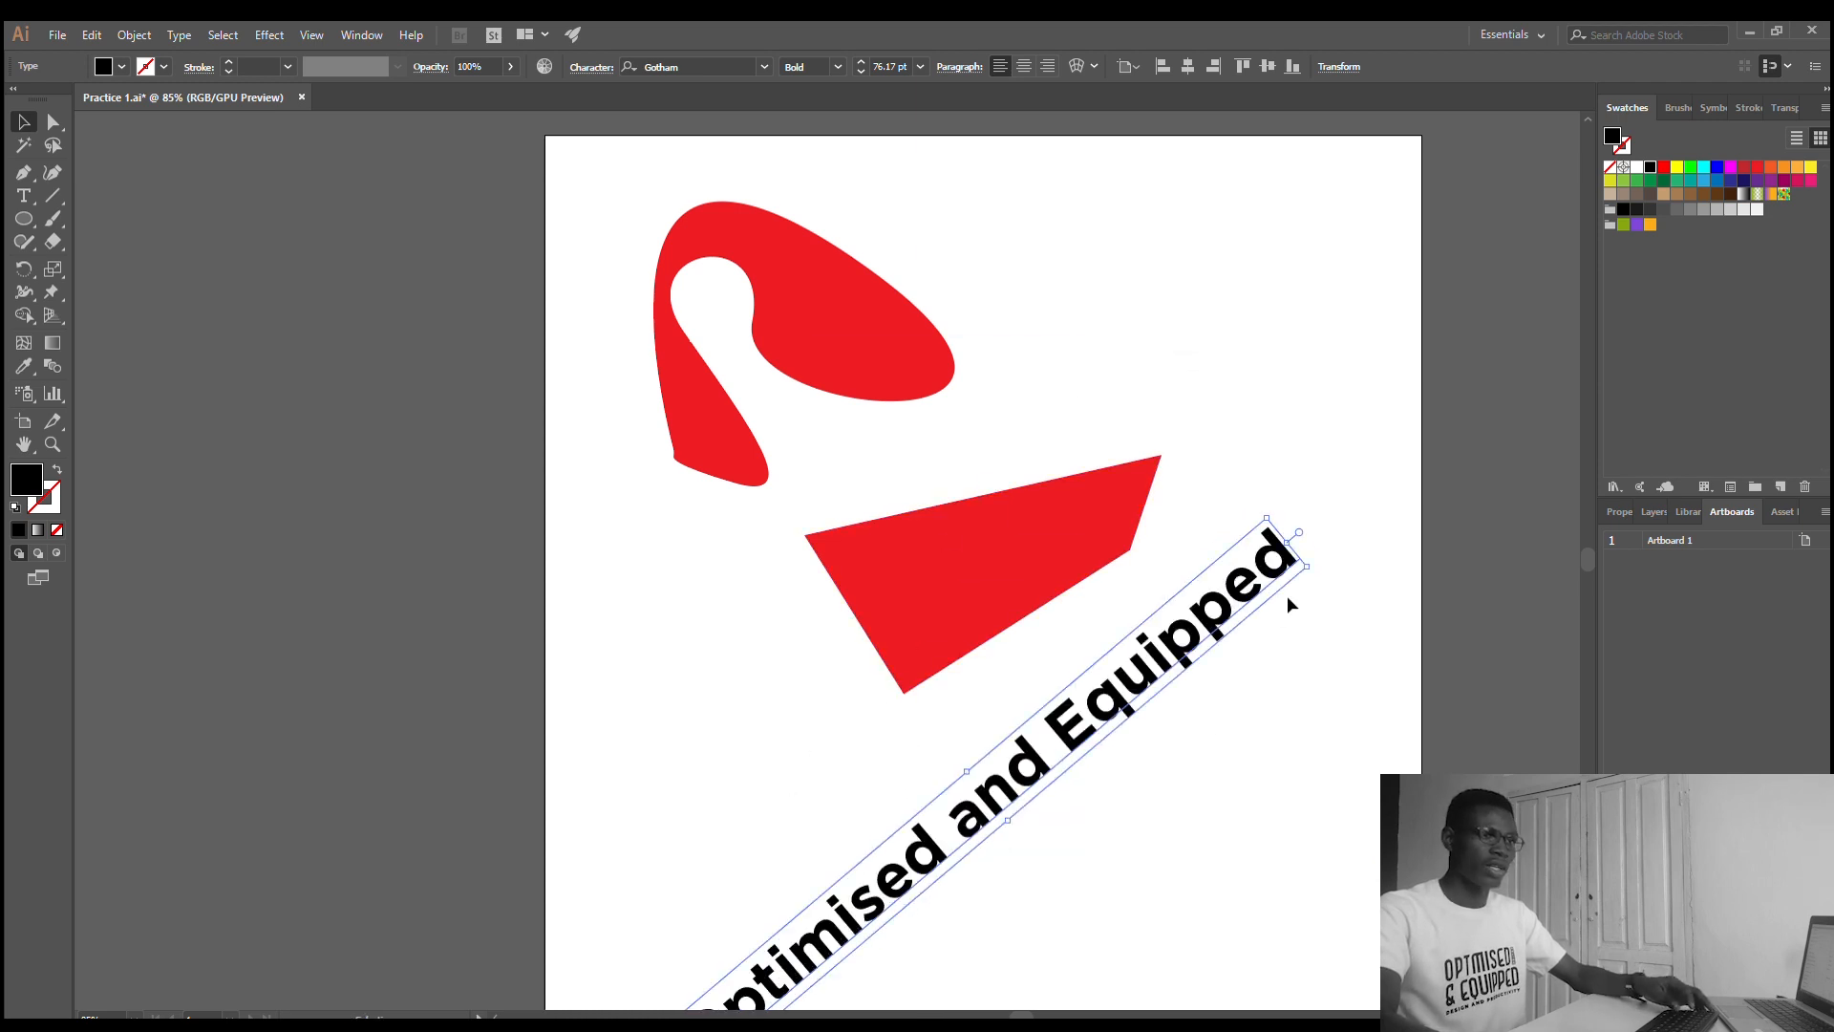
pyautogui.hotkey('ctrl', 'z')
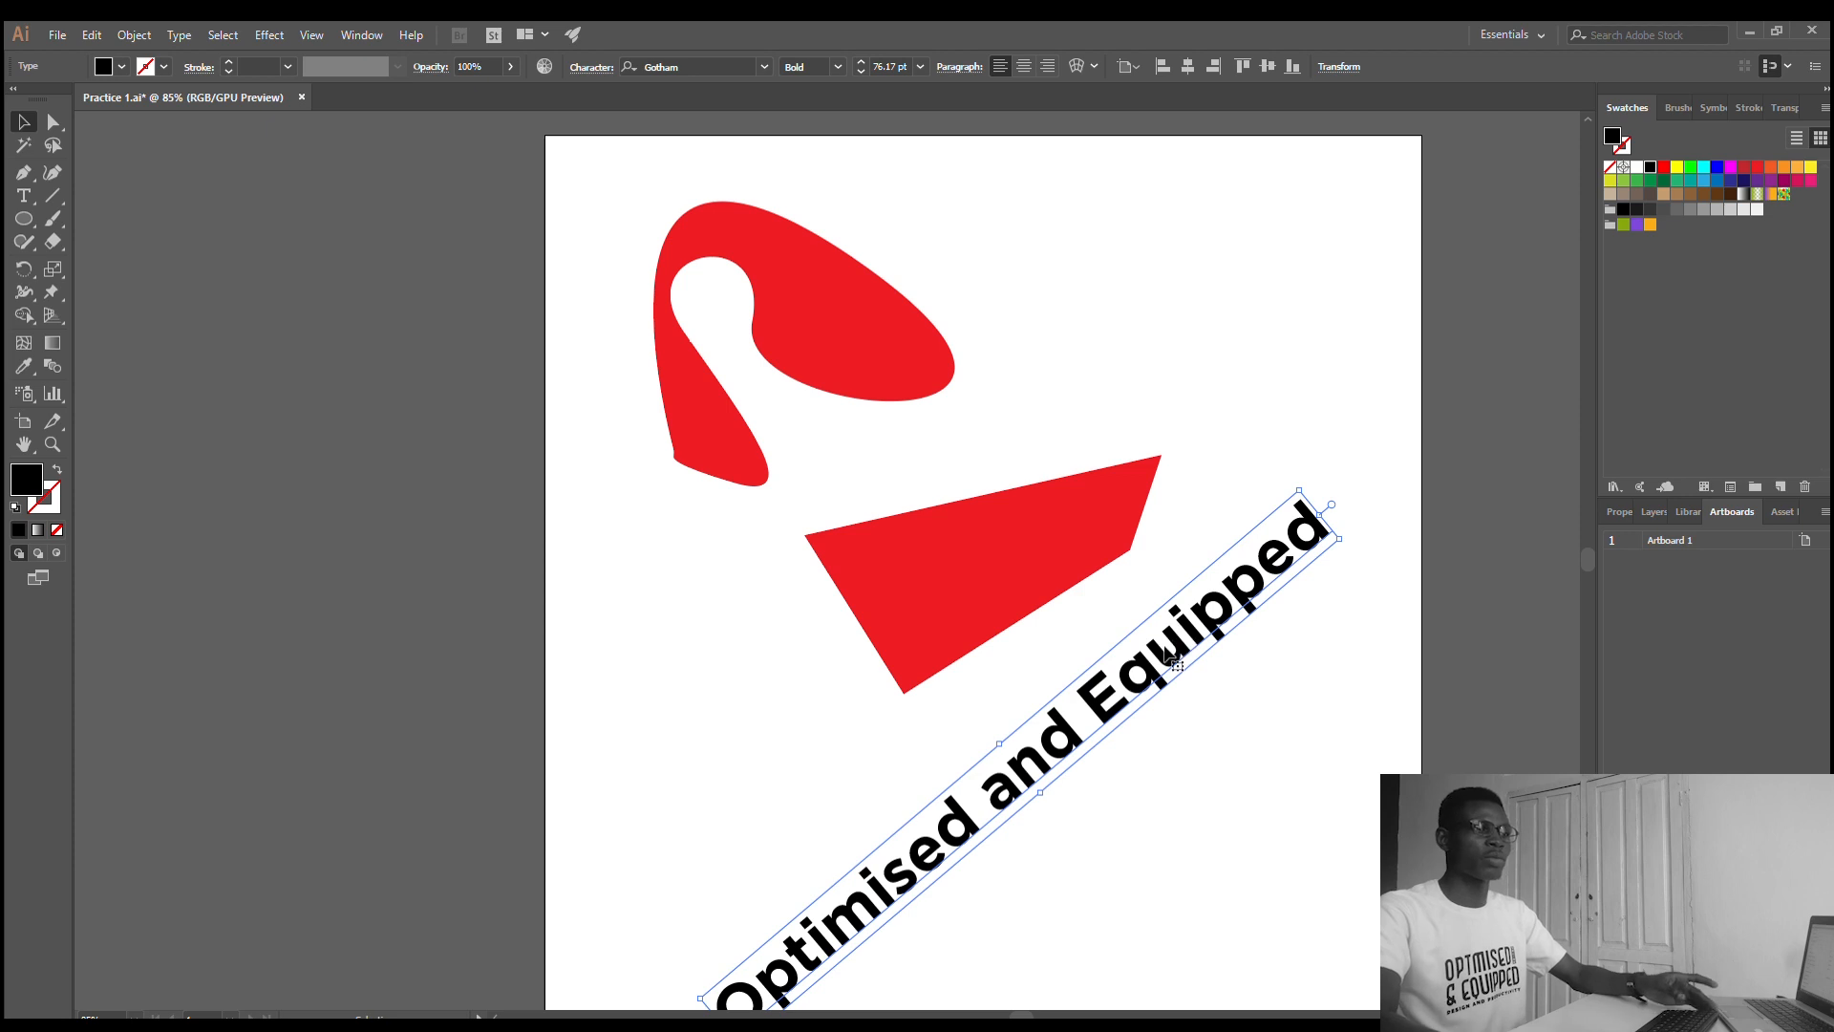
pyautogui.moveTo(1173, 639); pyautogui.dragTo(1192, 260)
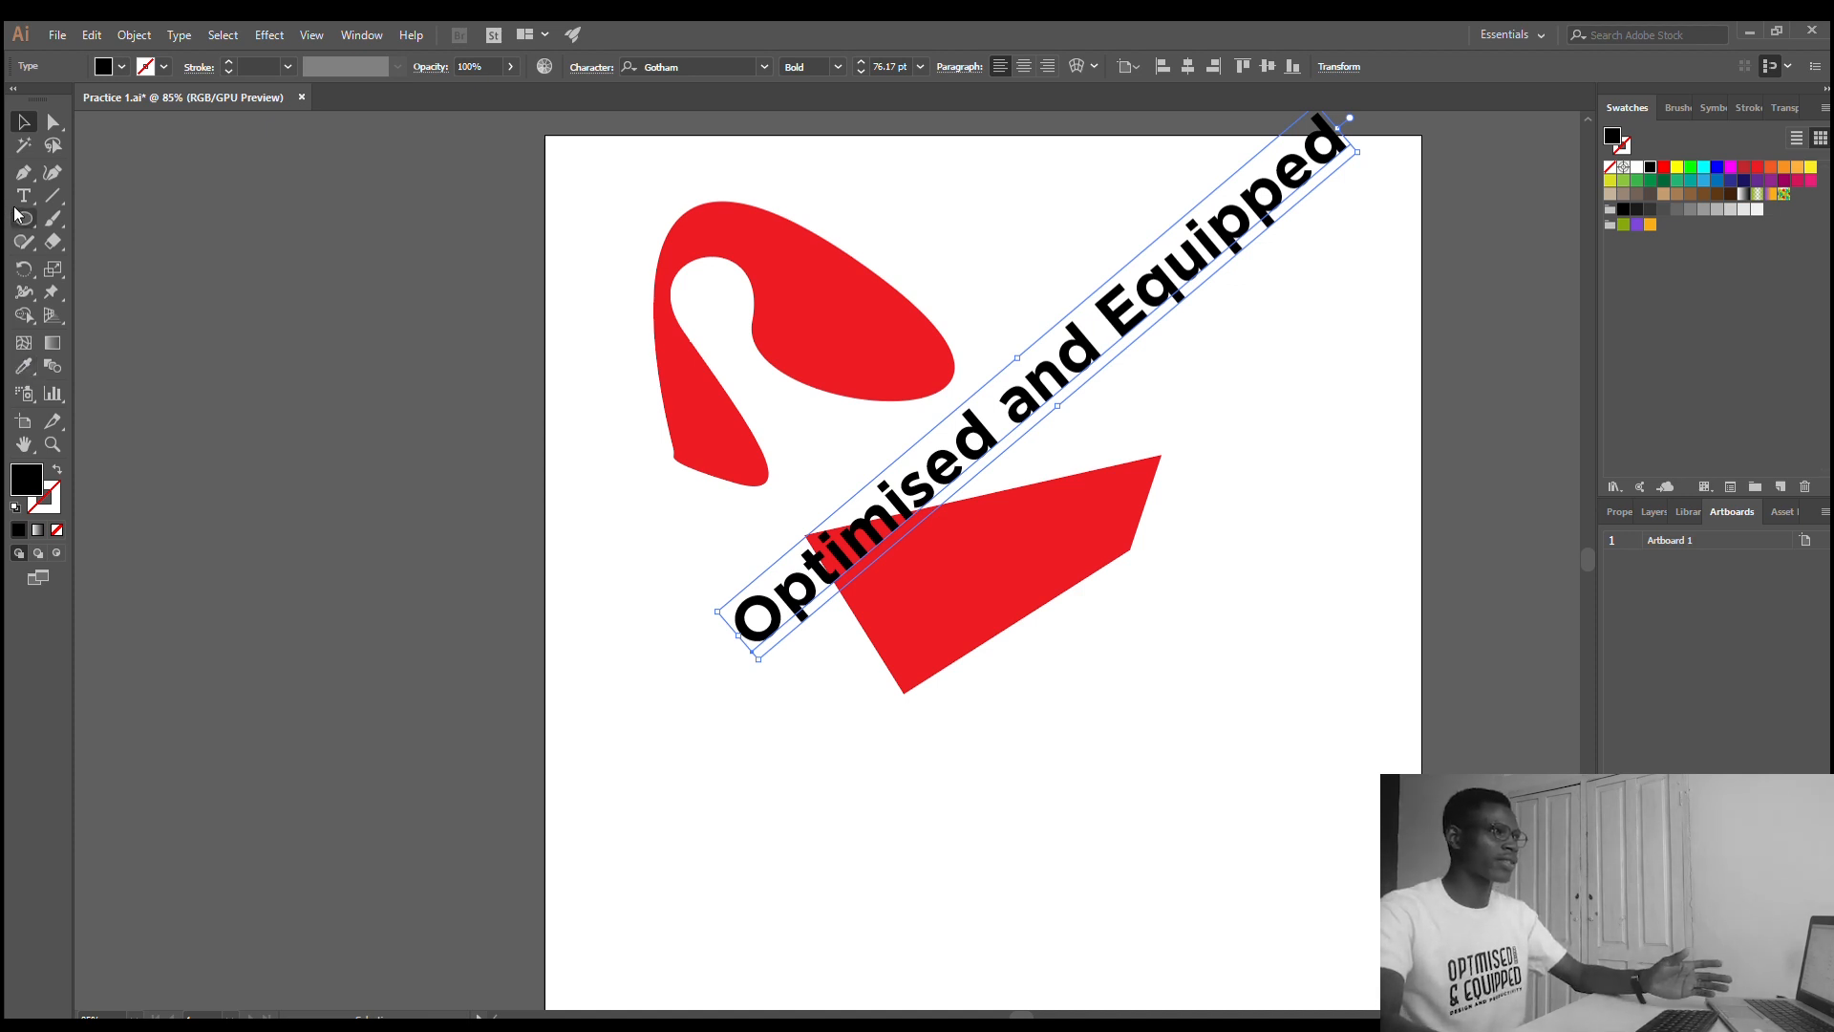
# - Try erasing strokes across the right lobe of the curved red shape with the Eraser tool, and undo the erasing
pyautogui.hotkey('ctrl', 'shift', 'b')
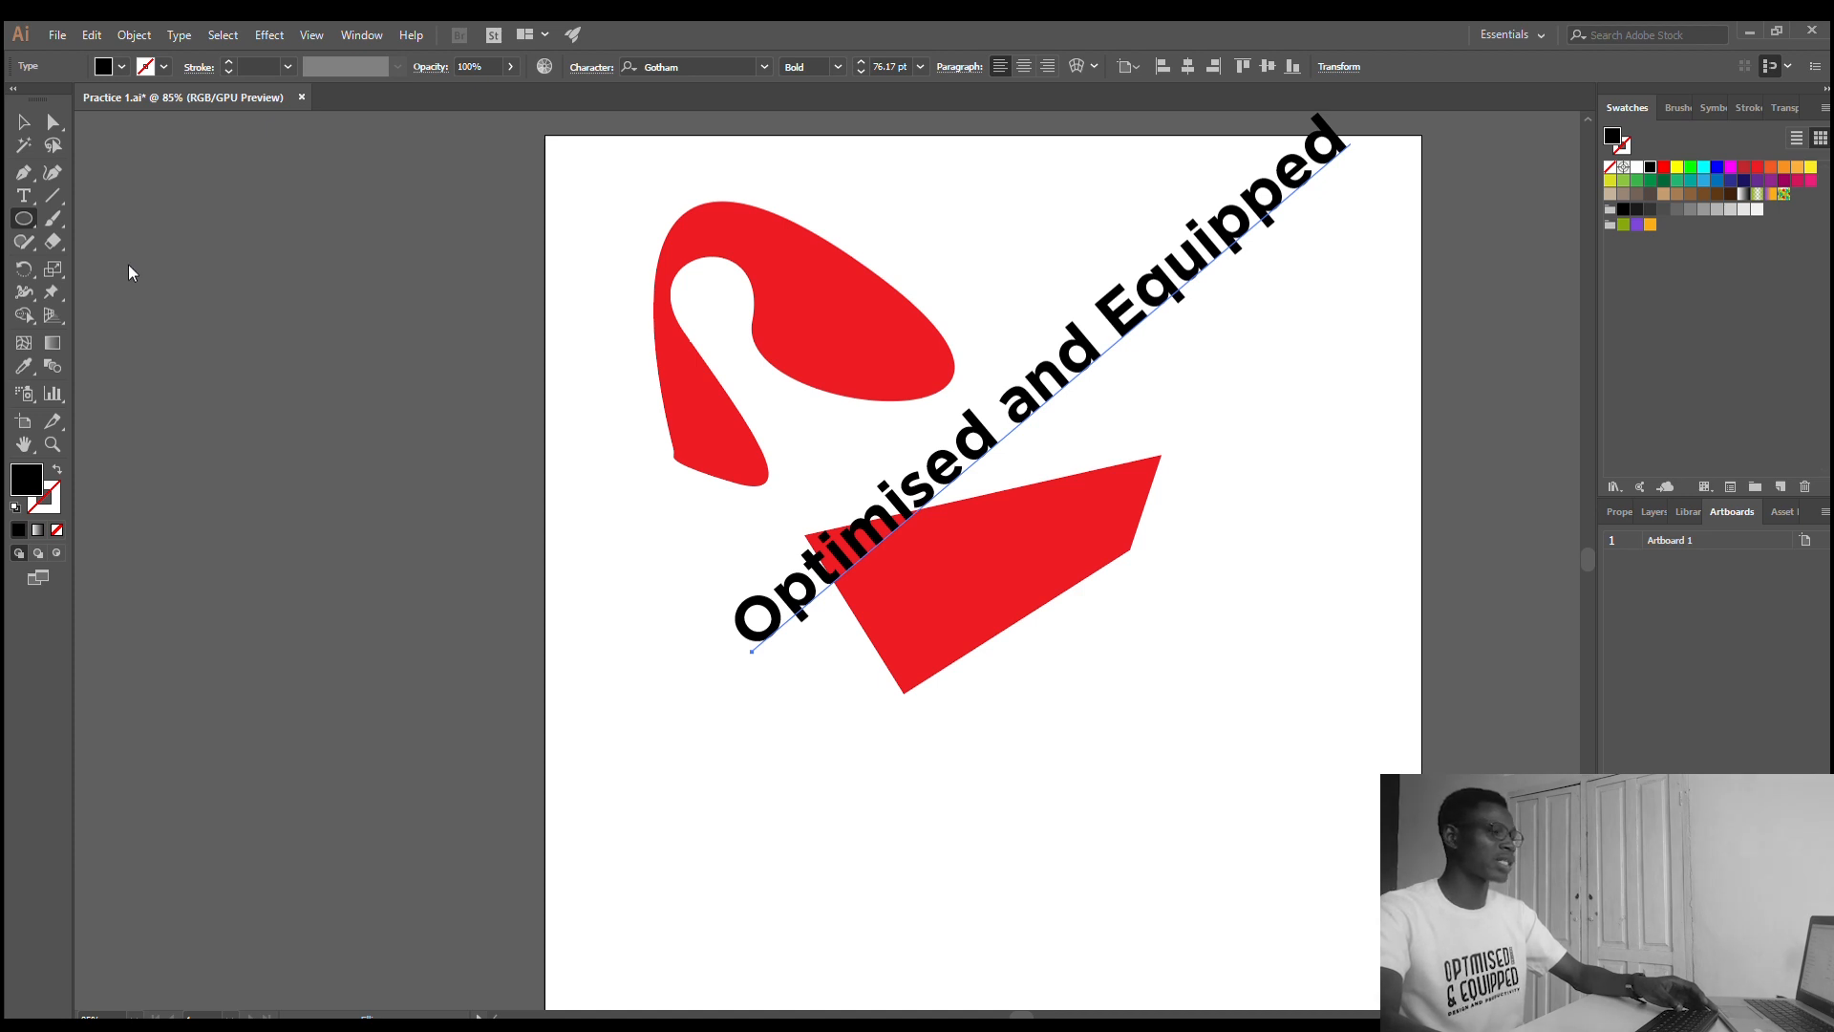
pyautogui.click(50, 238)
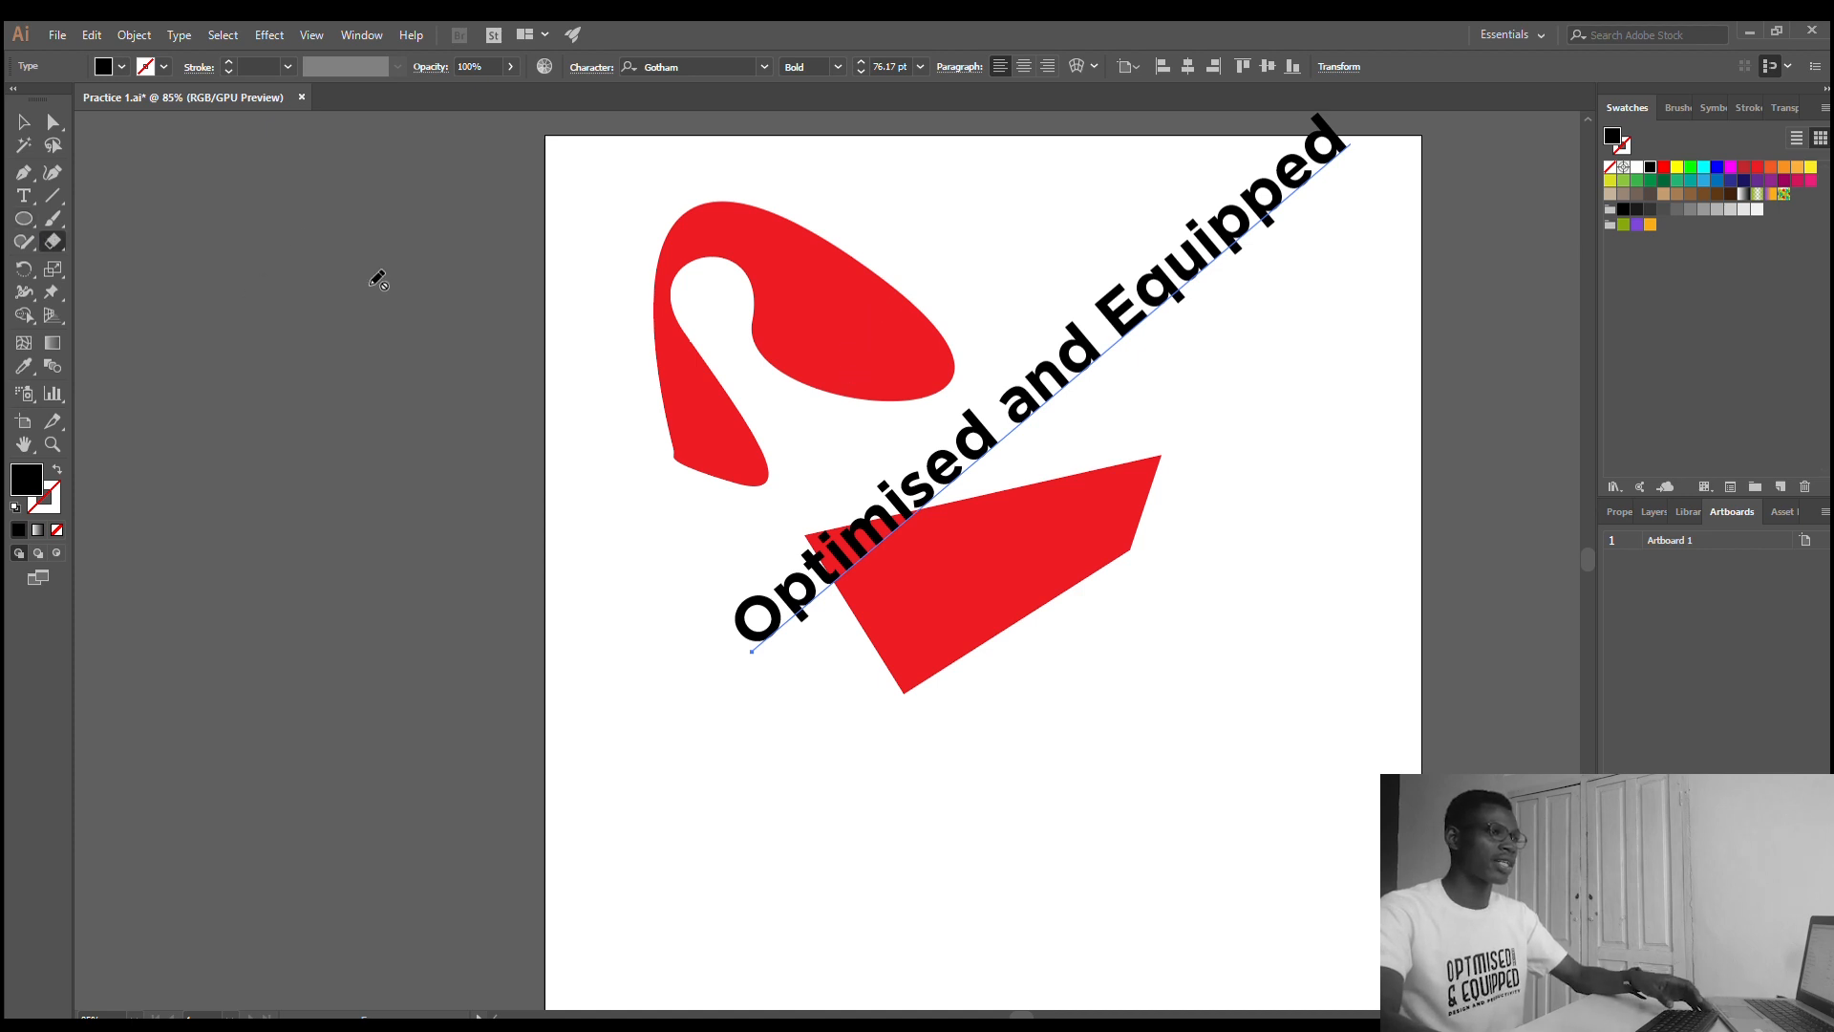
pyautogui.click(52, 122)
pyautogui.click(783, 304)
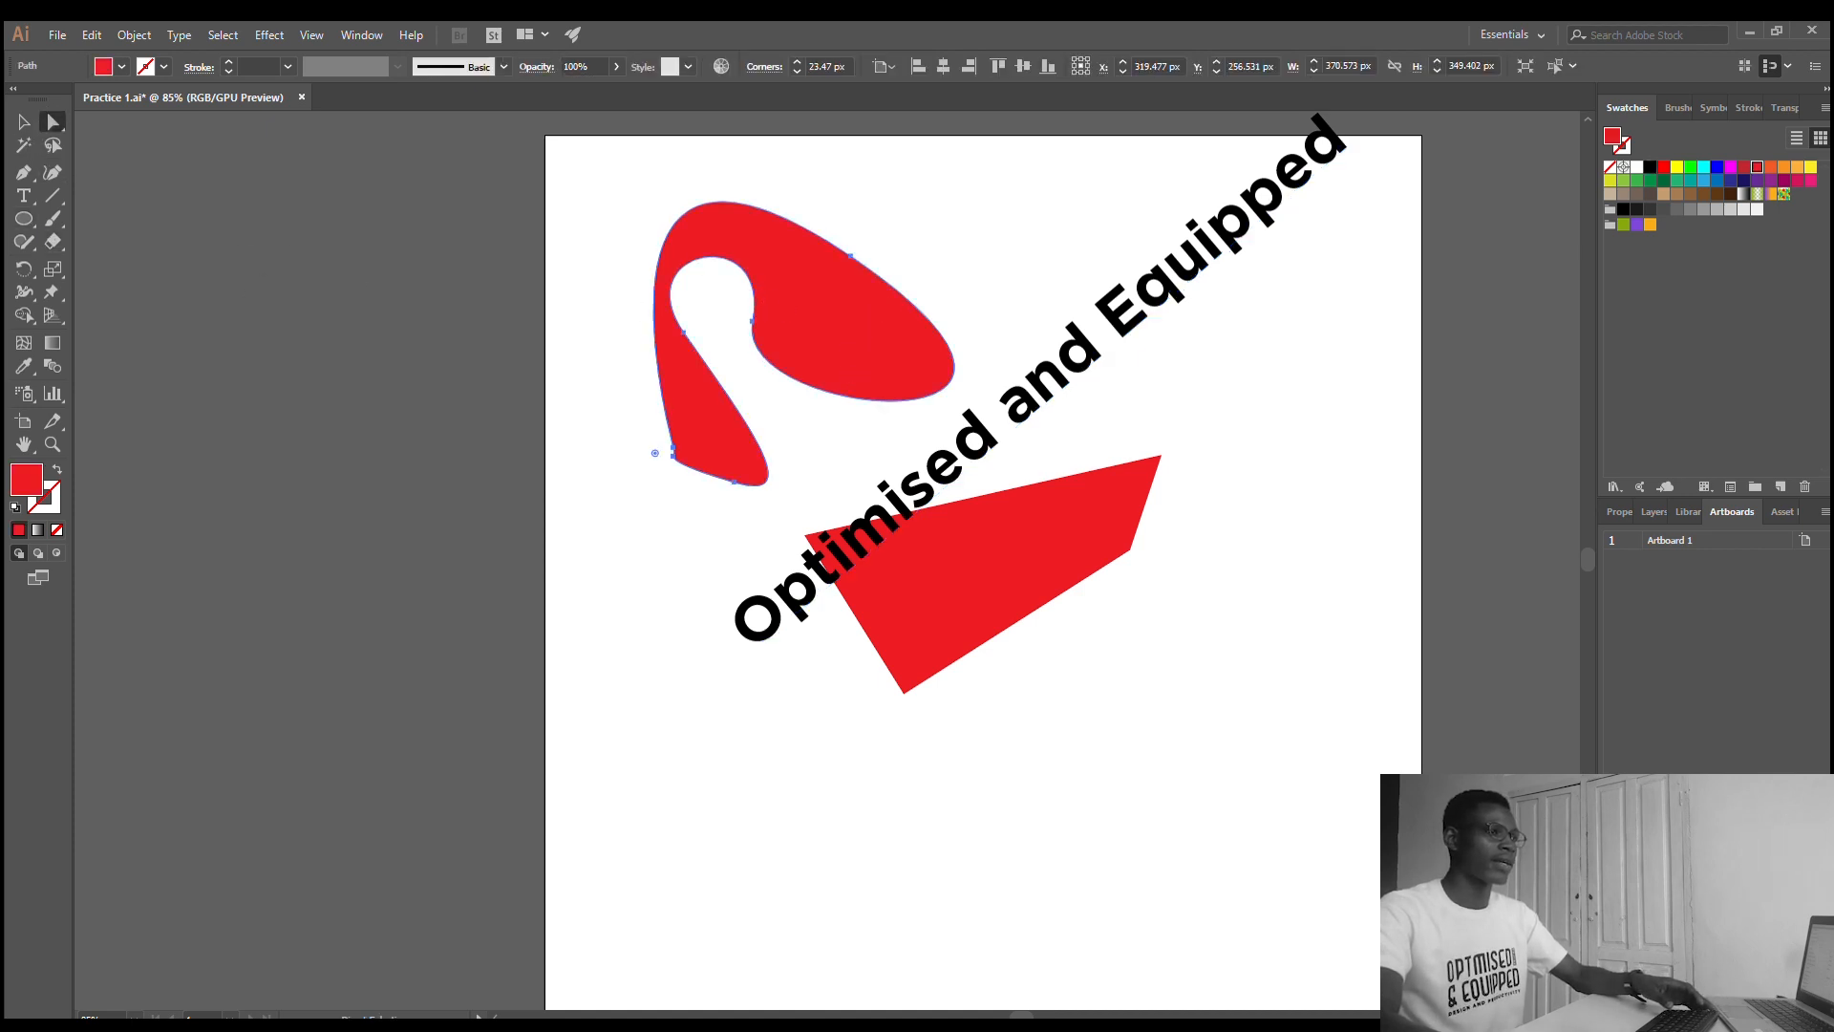
pyautogui.hotkey('shift', 'e')
pyautogui.moveTo(804, 301)
pyautogui.mouseDown()
pyautogui.moveTo(886, 346)
pyautogui.moveTo(839, 279)
pyautogui.moveTo(942, 380)
pyautogui.moveTo(919, 272)
pyautogui.moveTo(877, 402)
pyautogui.moveTo(883, 272)
pyautogui.moveTo(890, 303)
pyautogui.moveTo(700, 326)
pyautogui.moveTo(770, 291)
pyautogui.moveTo(833, 401)
pyautogui.moveTo(763, 338)
pyautogui.moveTo(942, 297)
pyautogui.moveTo(786, 345)
pyautogui.moveTo(886, 273)
pyautogui.moveTo(828, 263)
pyautogui.moveTo(796, 315)
pyautogui.moveTo(897, 346)
pyautogui.moveTo(852, 230)
pyautogui.moveTo(782, 271)
pyautogui.moveTo(752, 323)
pyautogui.moveTo(798, 229)
pyautogui.mouseUp()
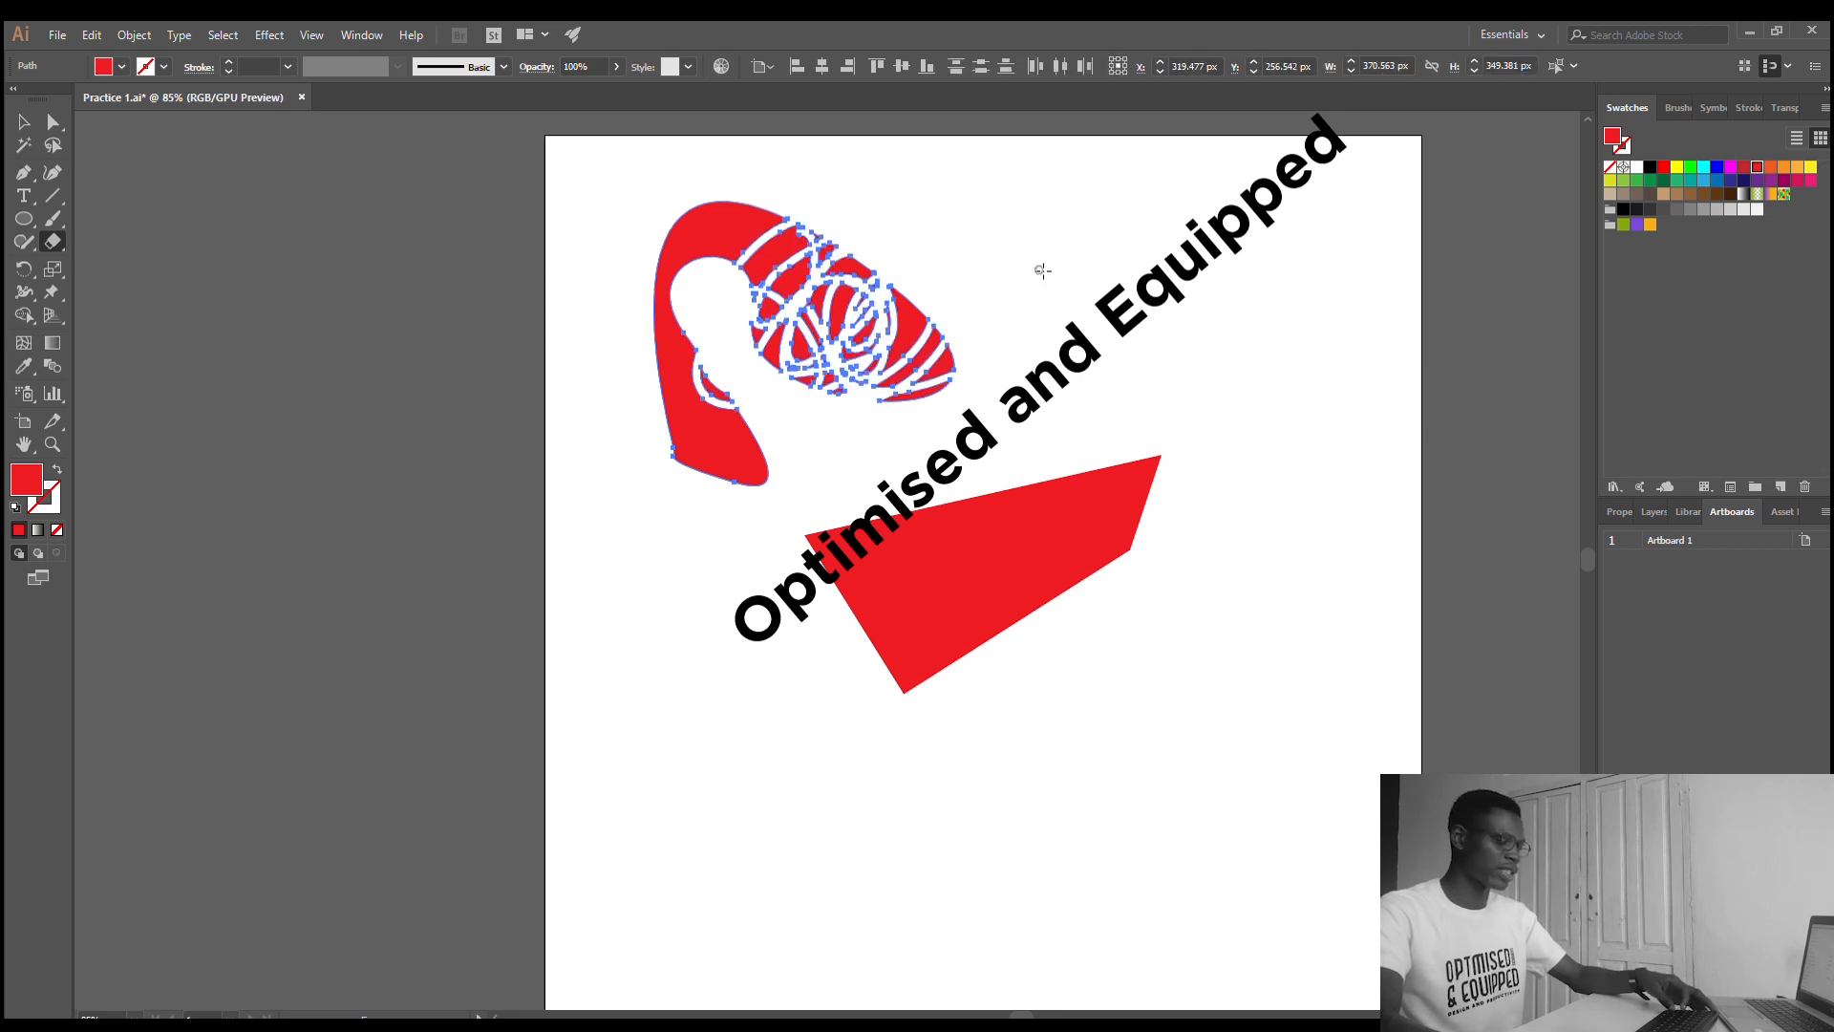
pyautogui.hotkey('ctrl', 'z')
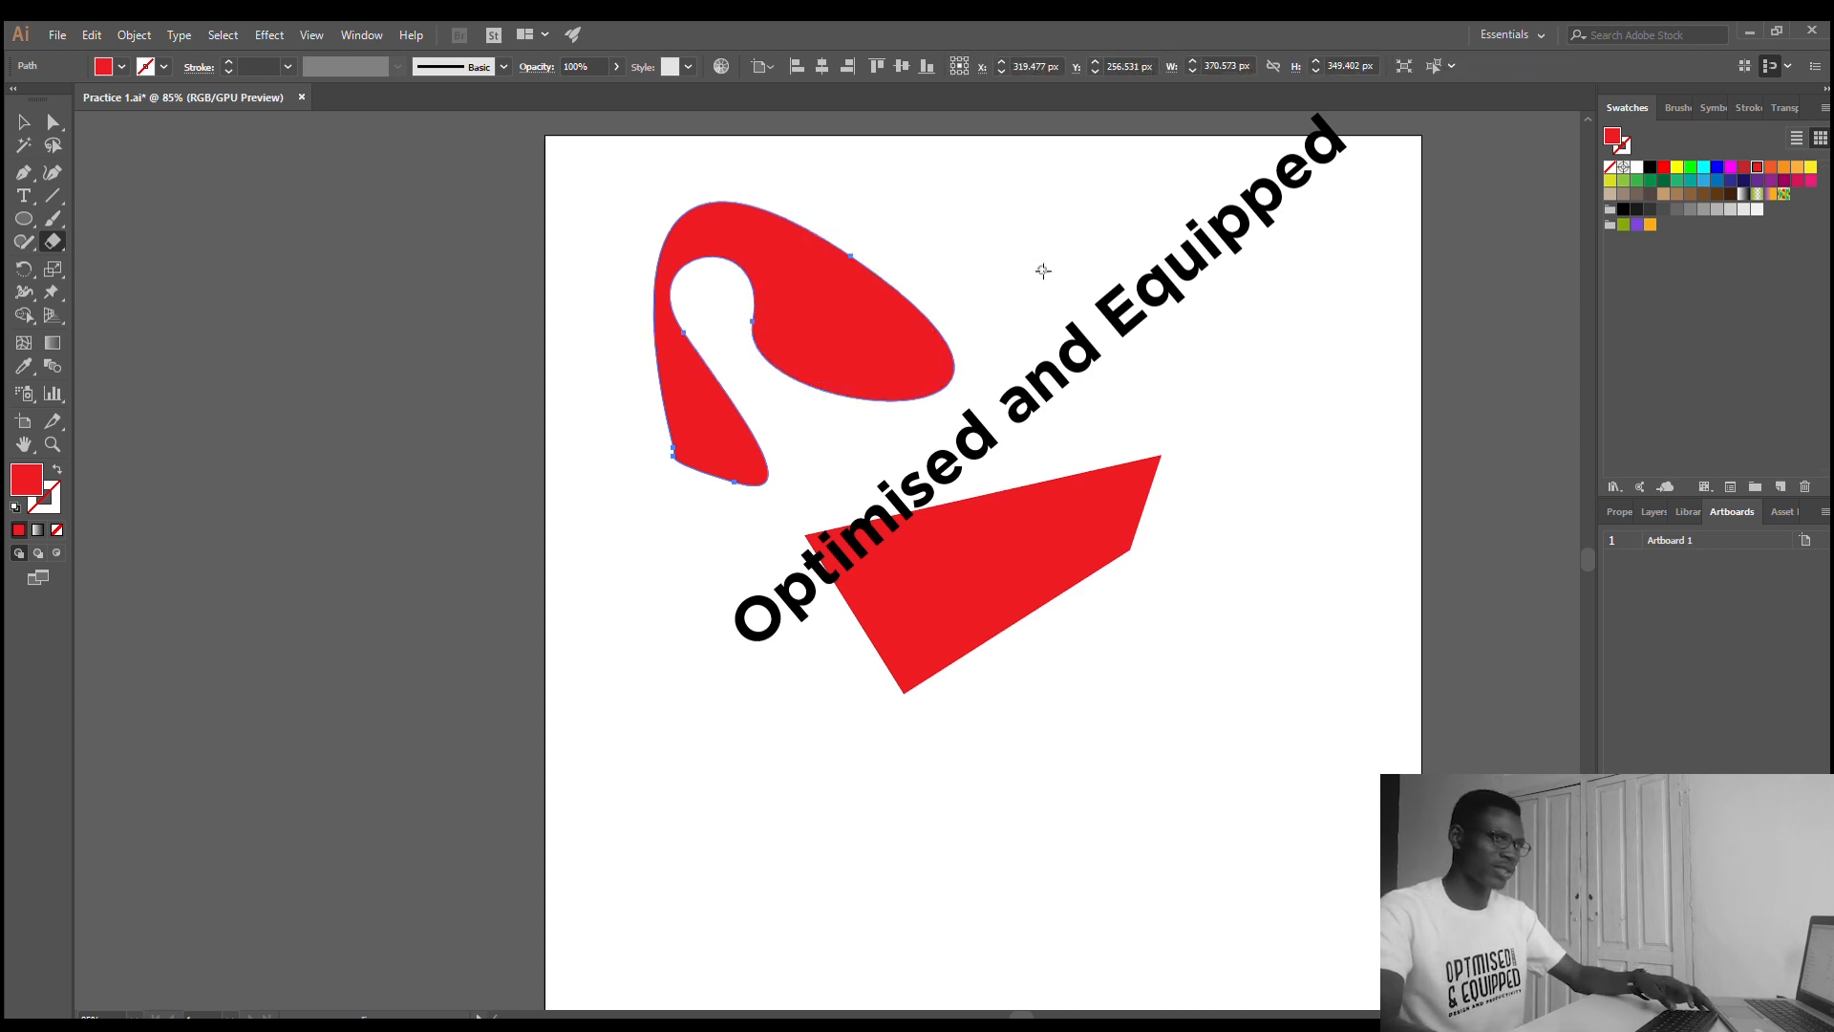